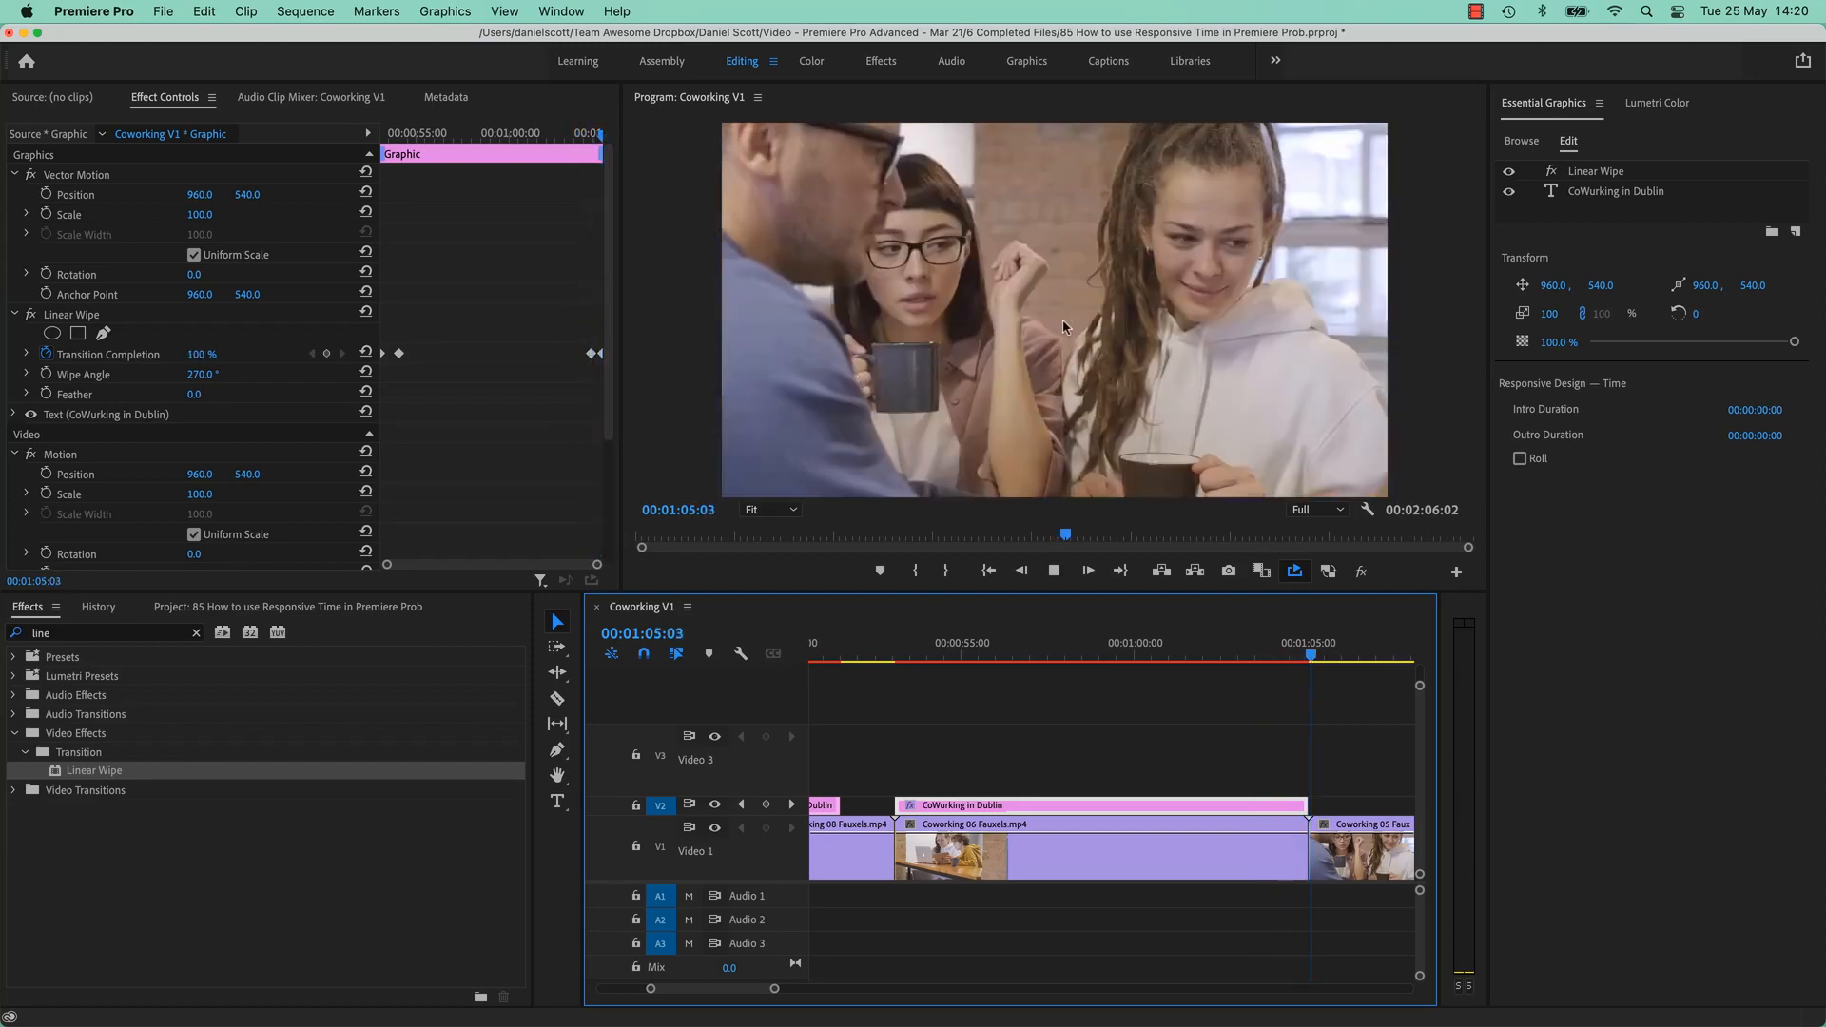
Play the title's wipe-off, then trim the V2 title clip's end about 4:04 shorter.
key("space")
left_click_drag(1307, 806, 1163, 808)
mouse_move(1099, 656)
left_mouse_down()
mouse_move(1178, 672)
mouse_move(1125, 677)
left_mouse_up()
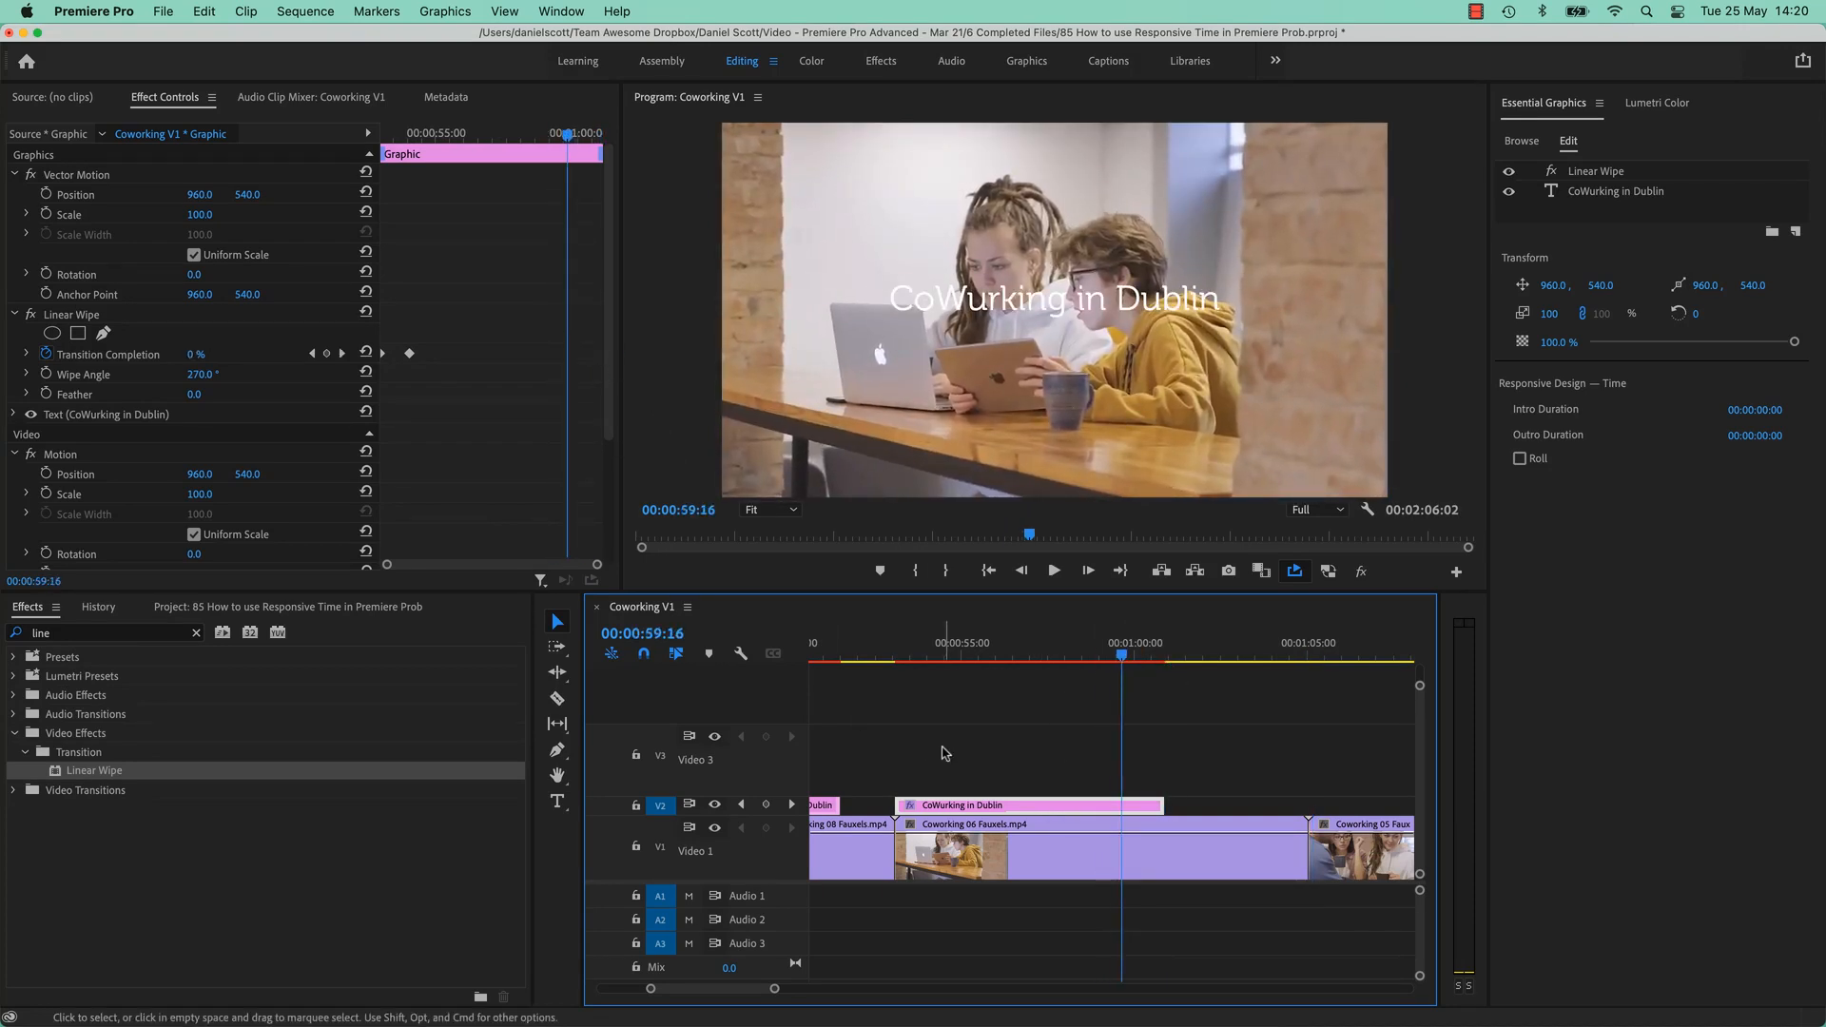
scroll(951, 757, "left", 10)
scroll(956, 759, "left", 3)
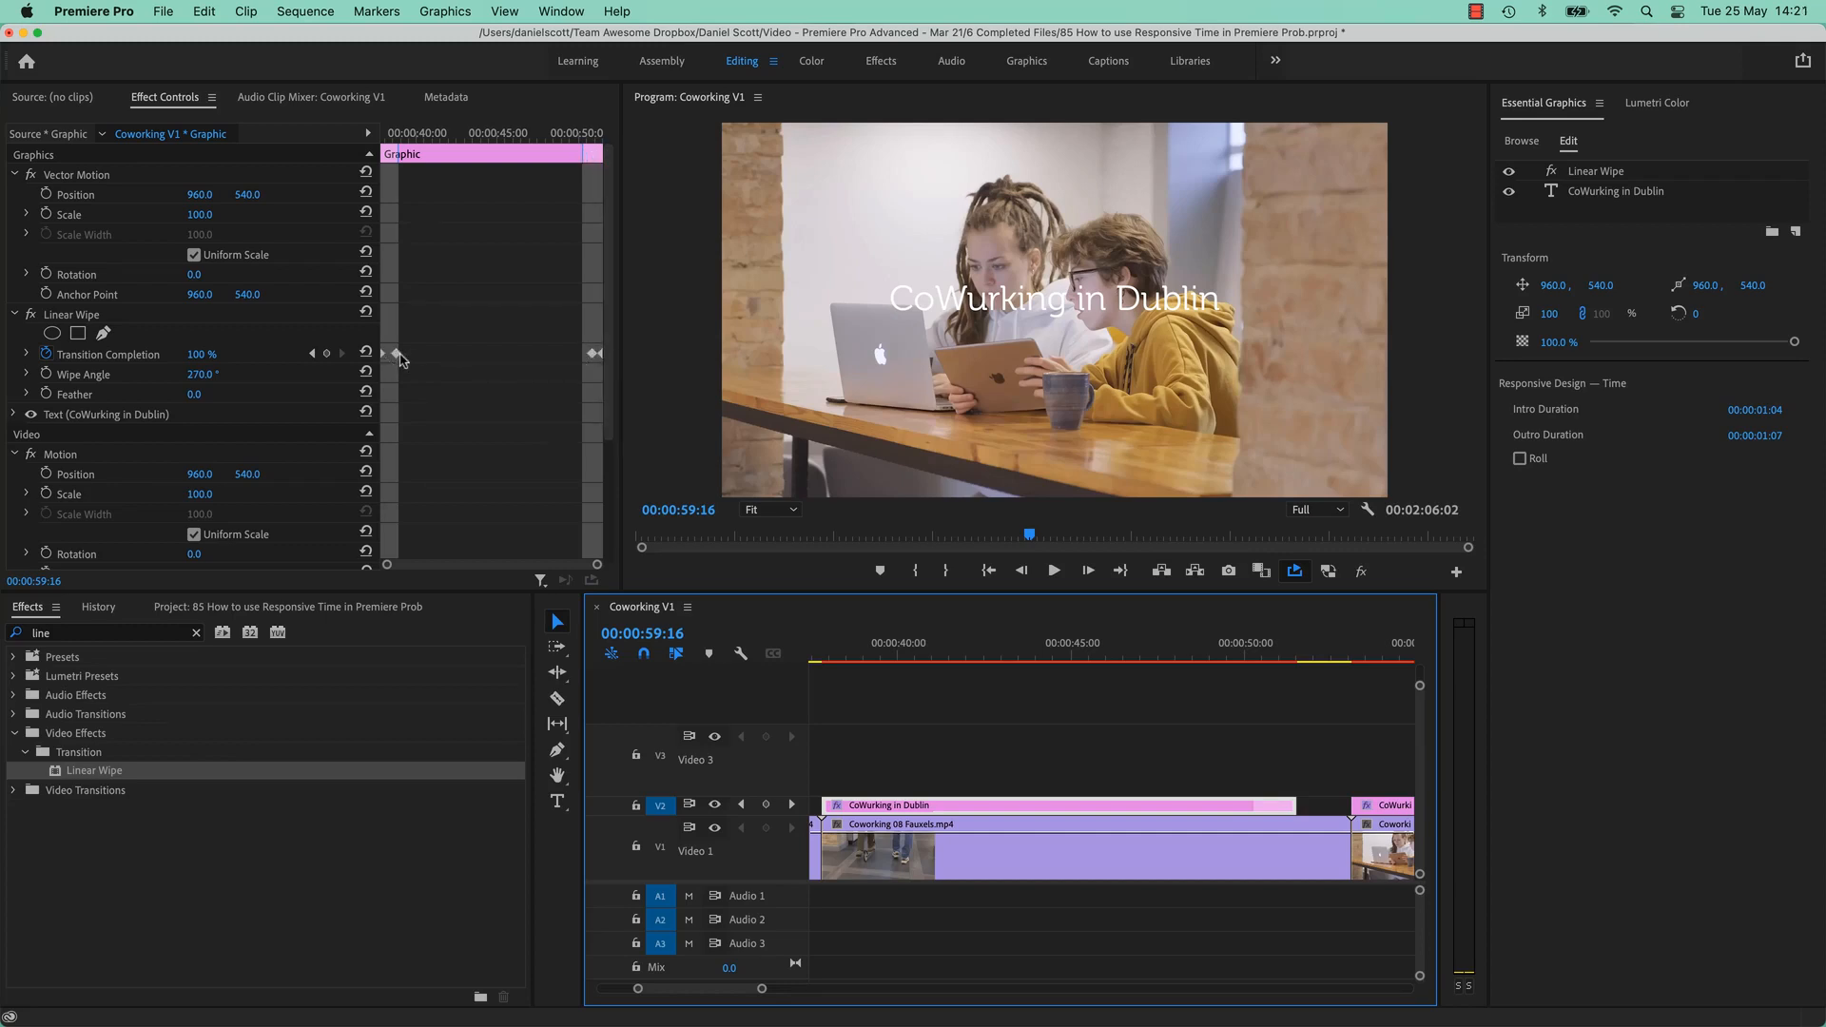
Trim the V2 title clip's end shorter twice more to test that the wipe keyframes hold.
left_click_drag(1290, 805, 1156, 805)
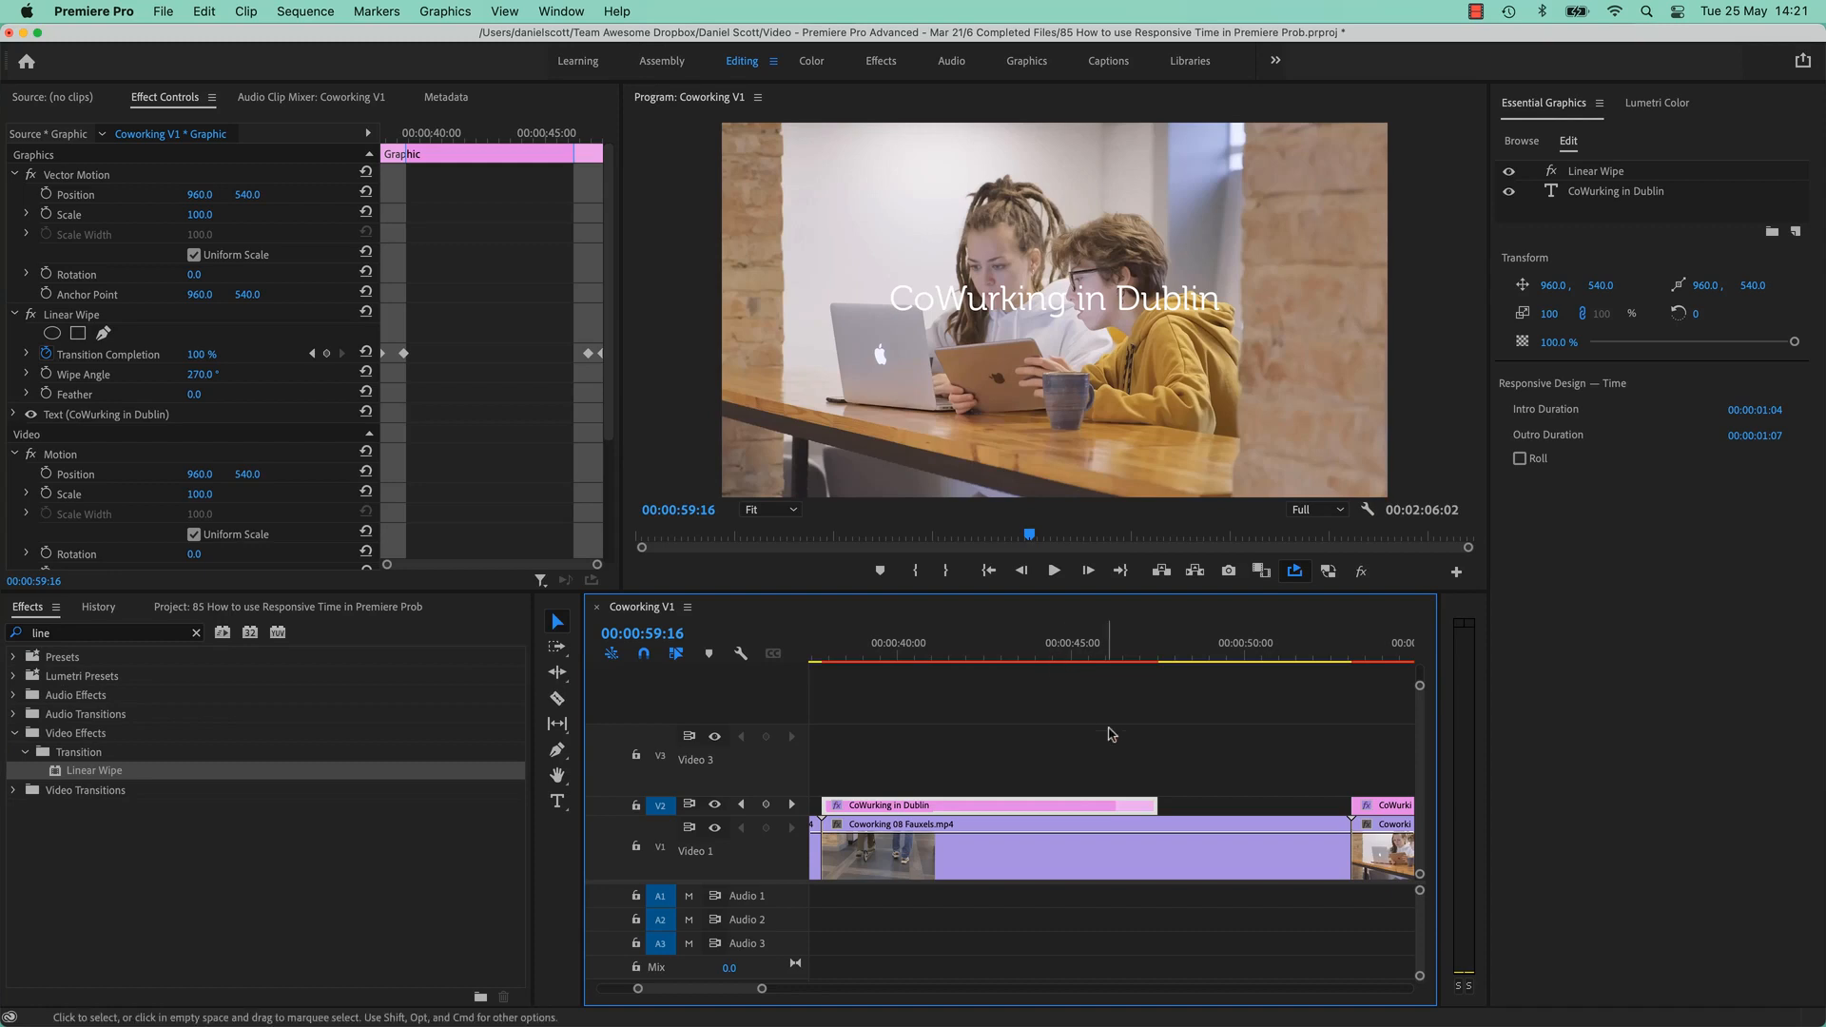
left_click_drag(1167, 815, 1073, 807)
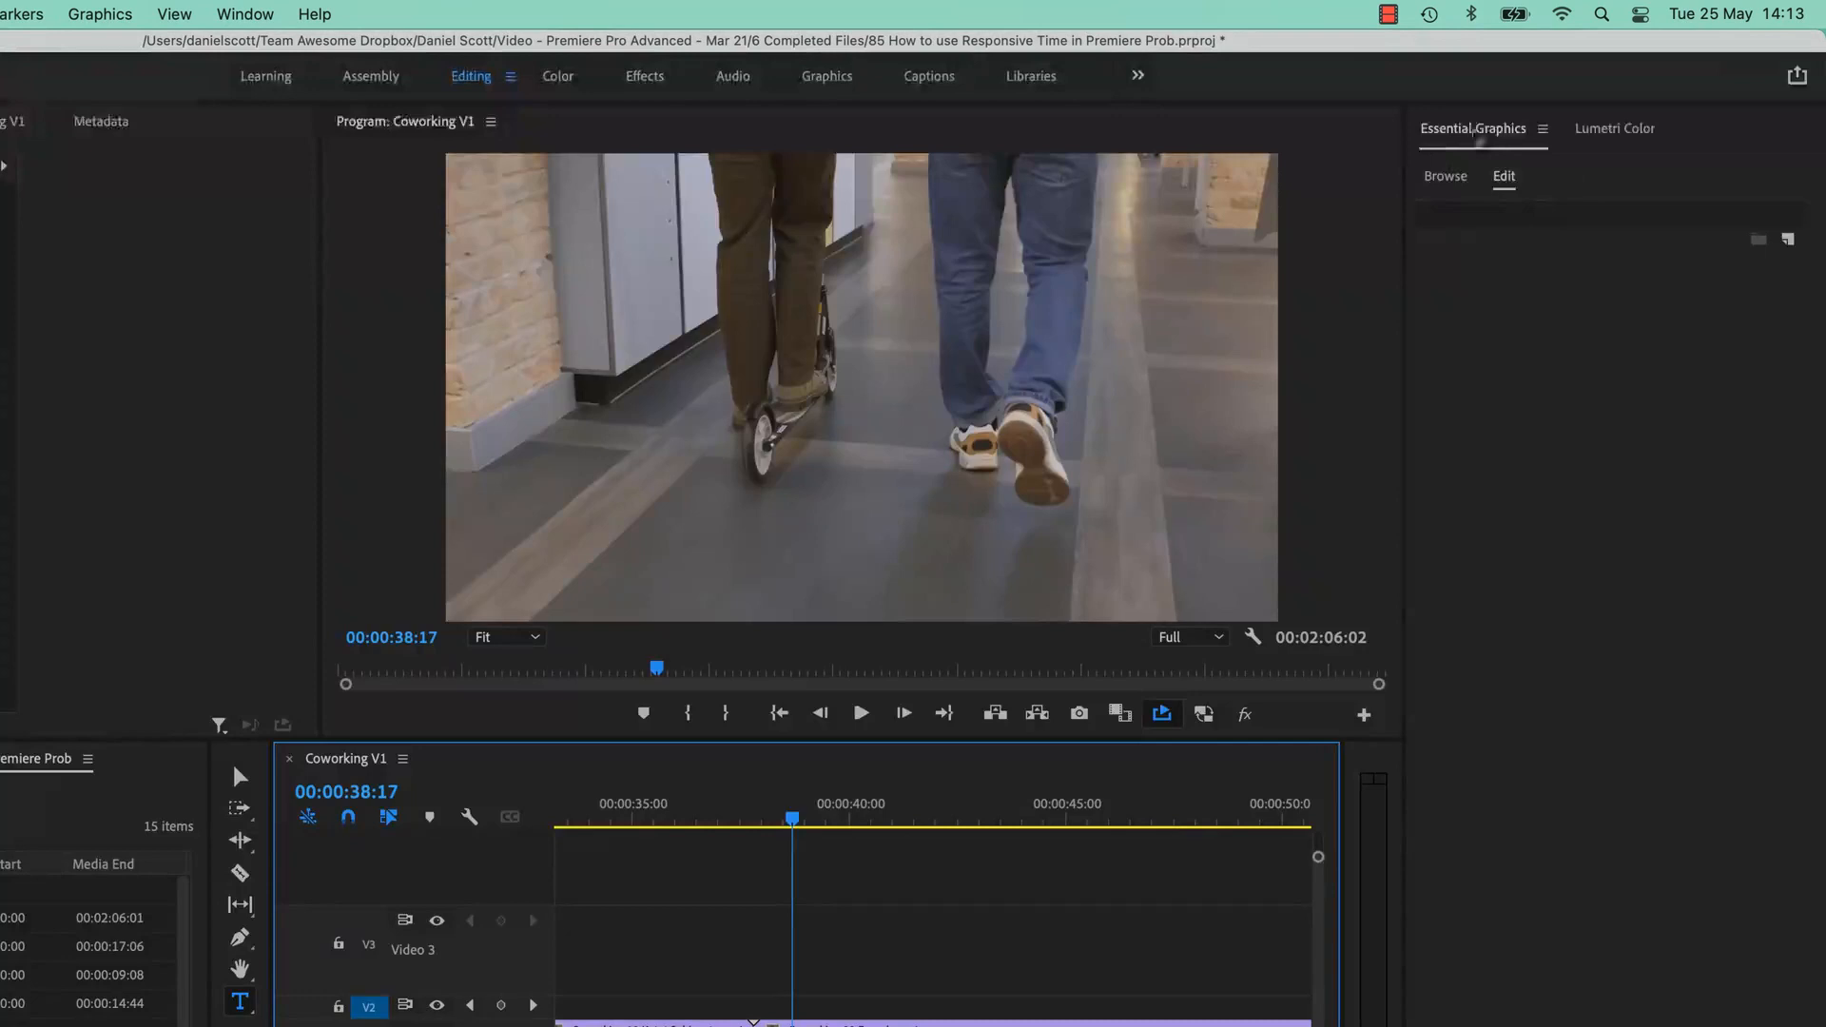
Add a new text layer over the footage from Essential Graphics' New Layer menu.
left_click(1479, 140)
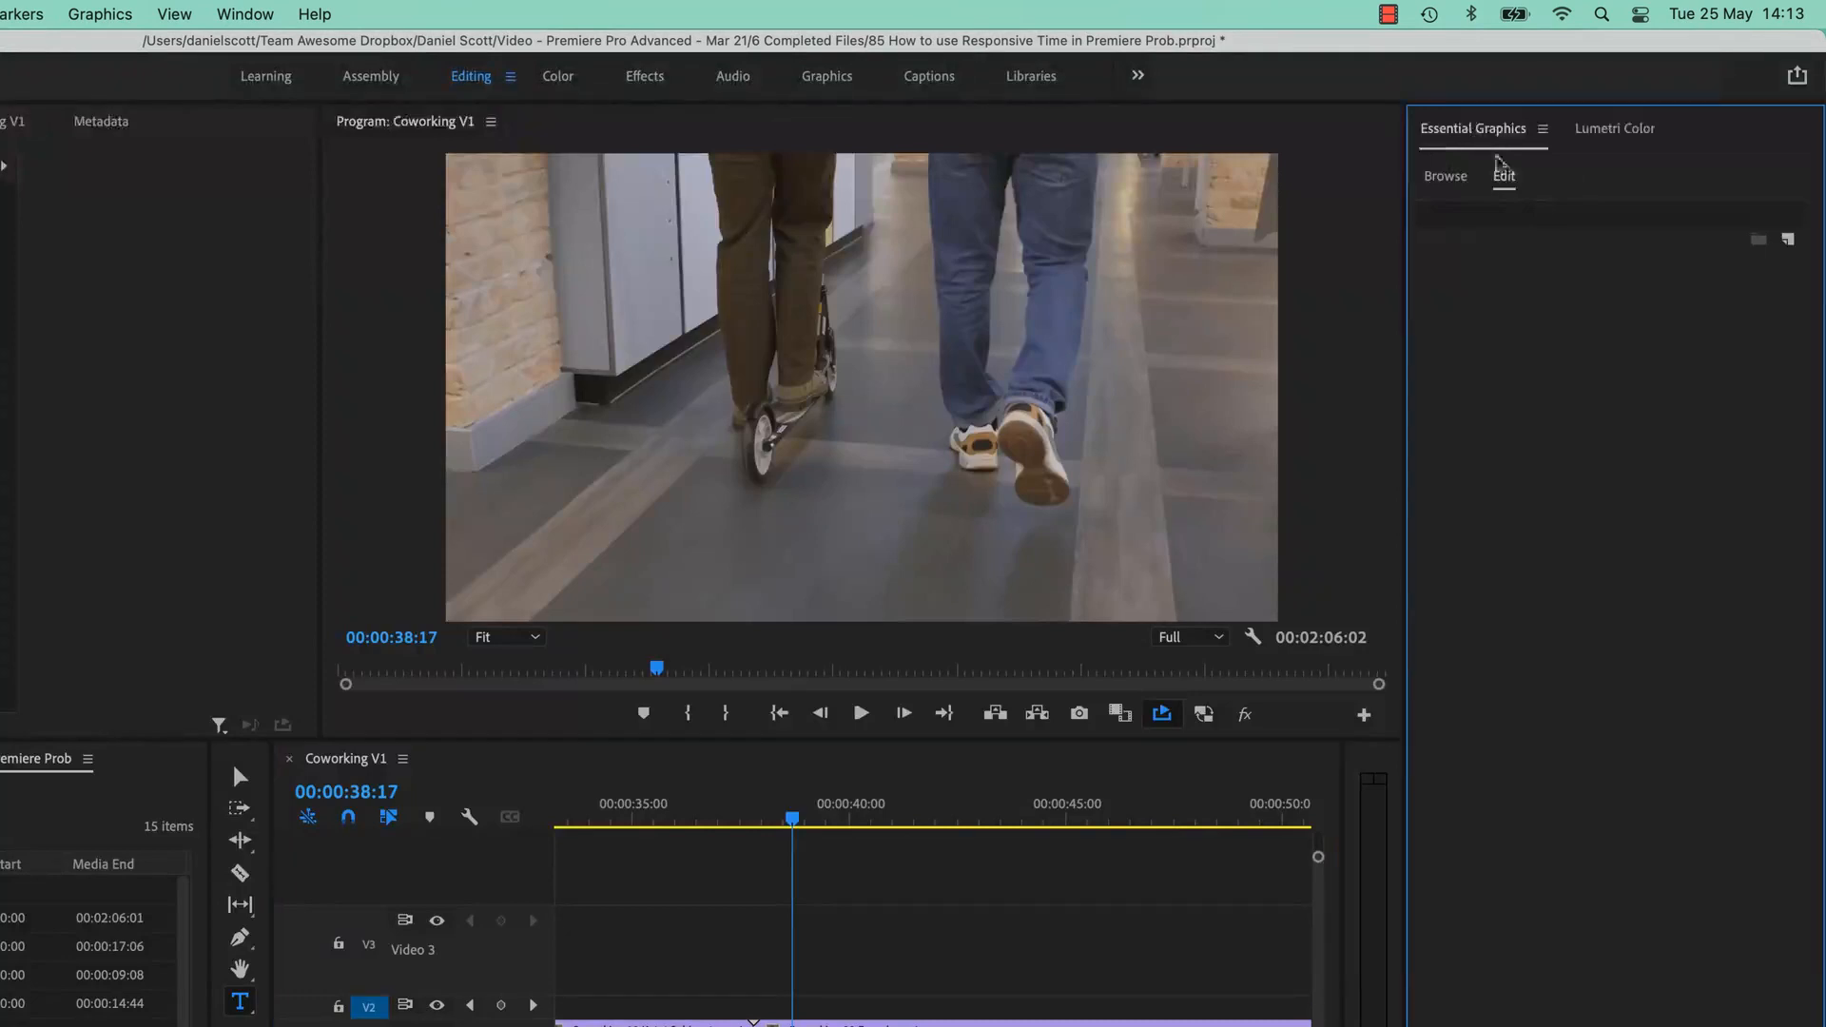
left_click(1789, 240)
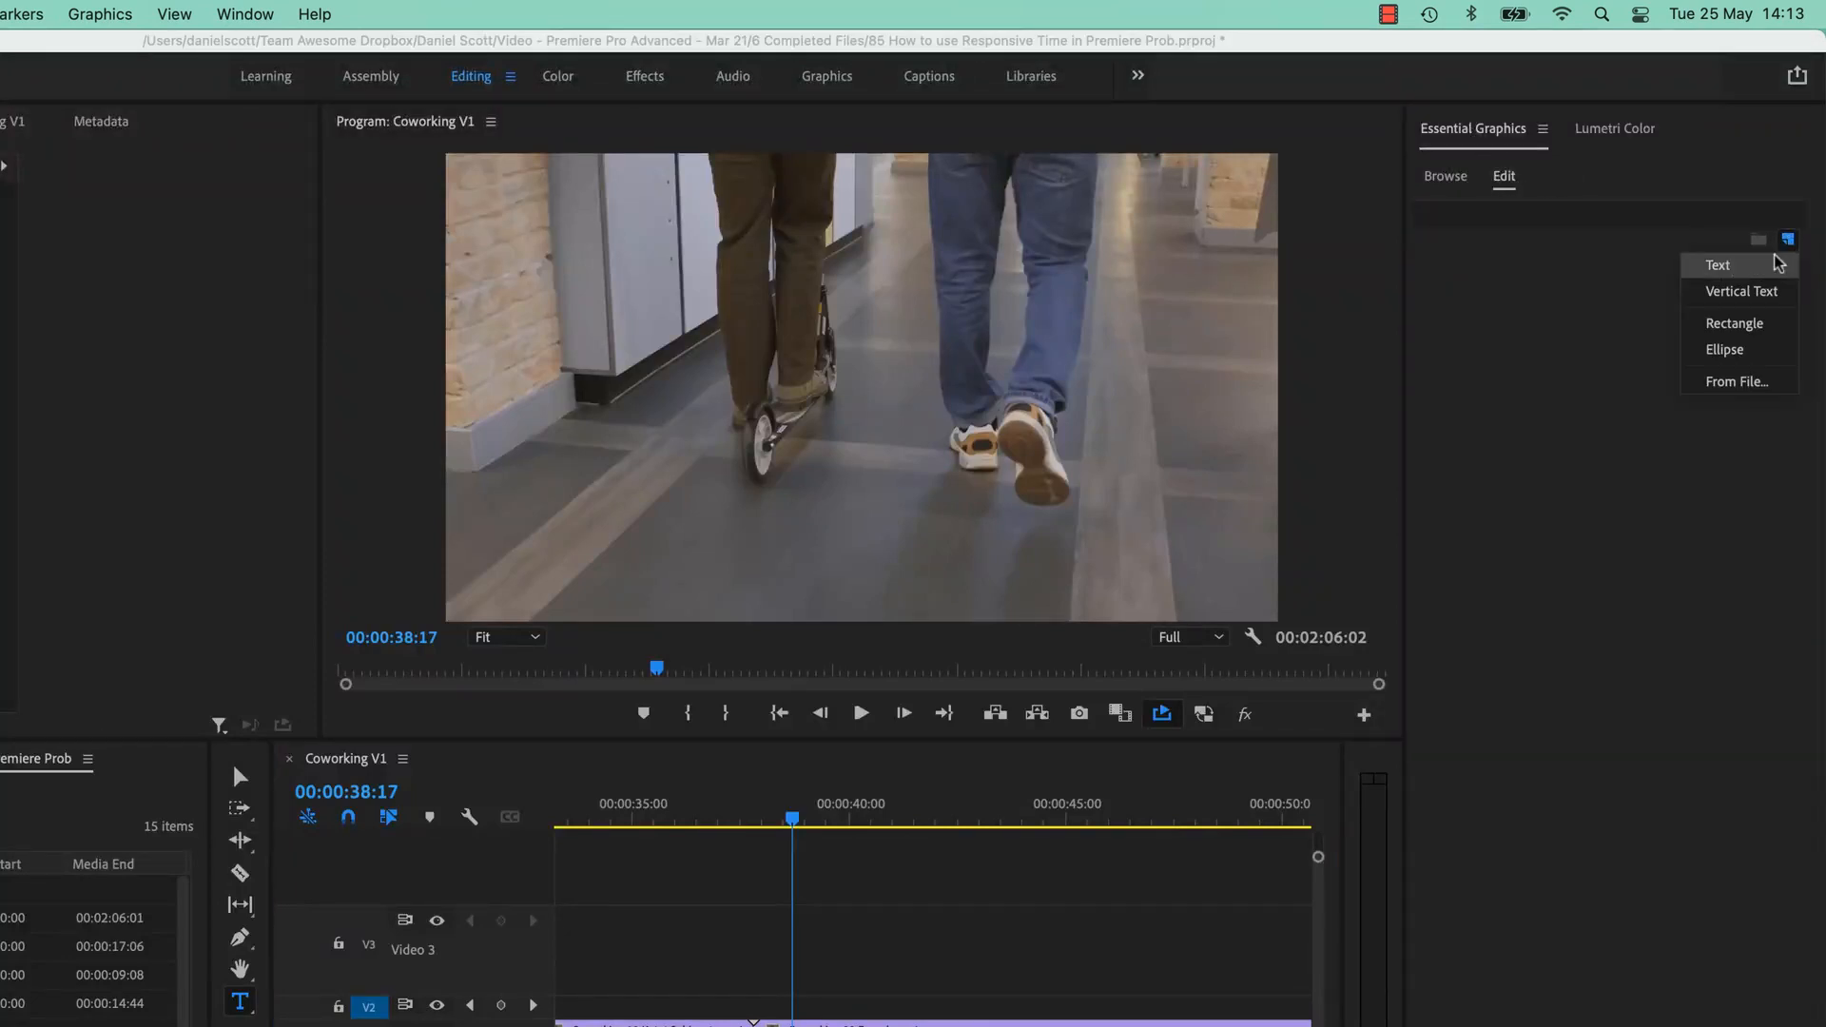
left_click(1729, 268)
Replace the placeholder text with 'CoWurking in Dublin' and centre-align it.
triple_click(973, 373)
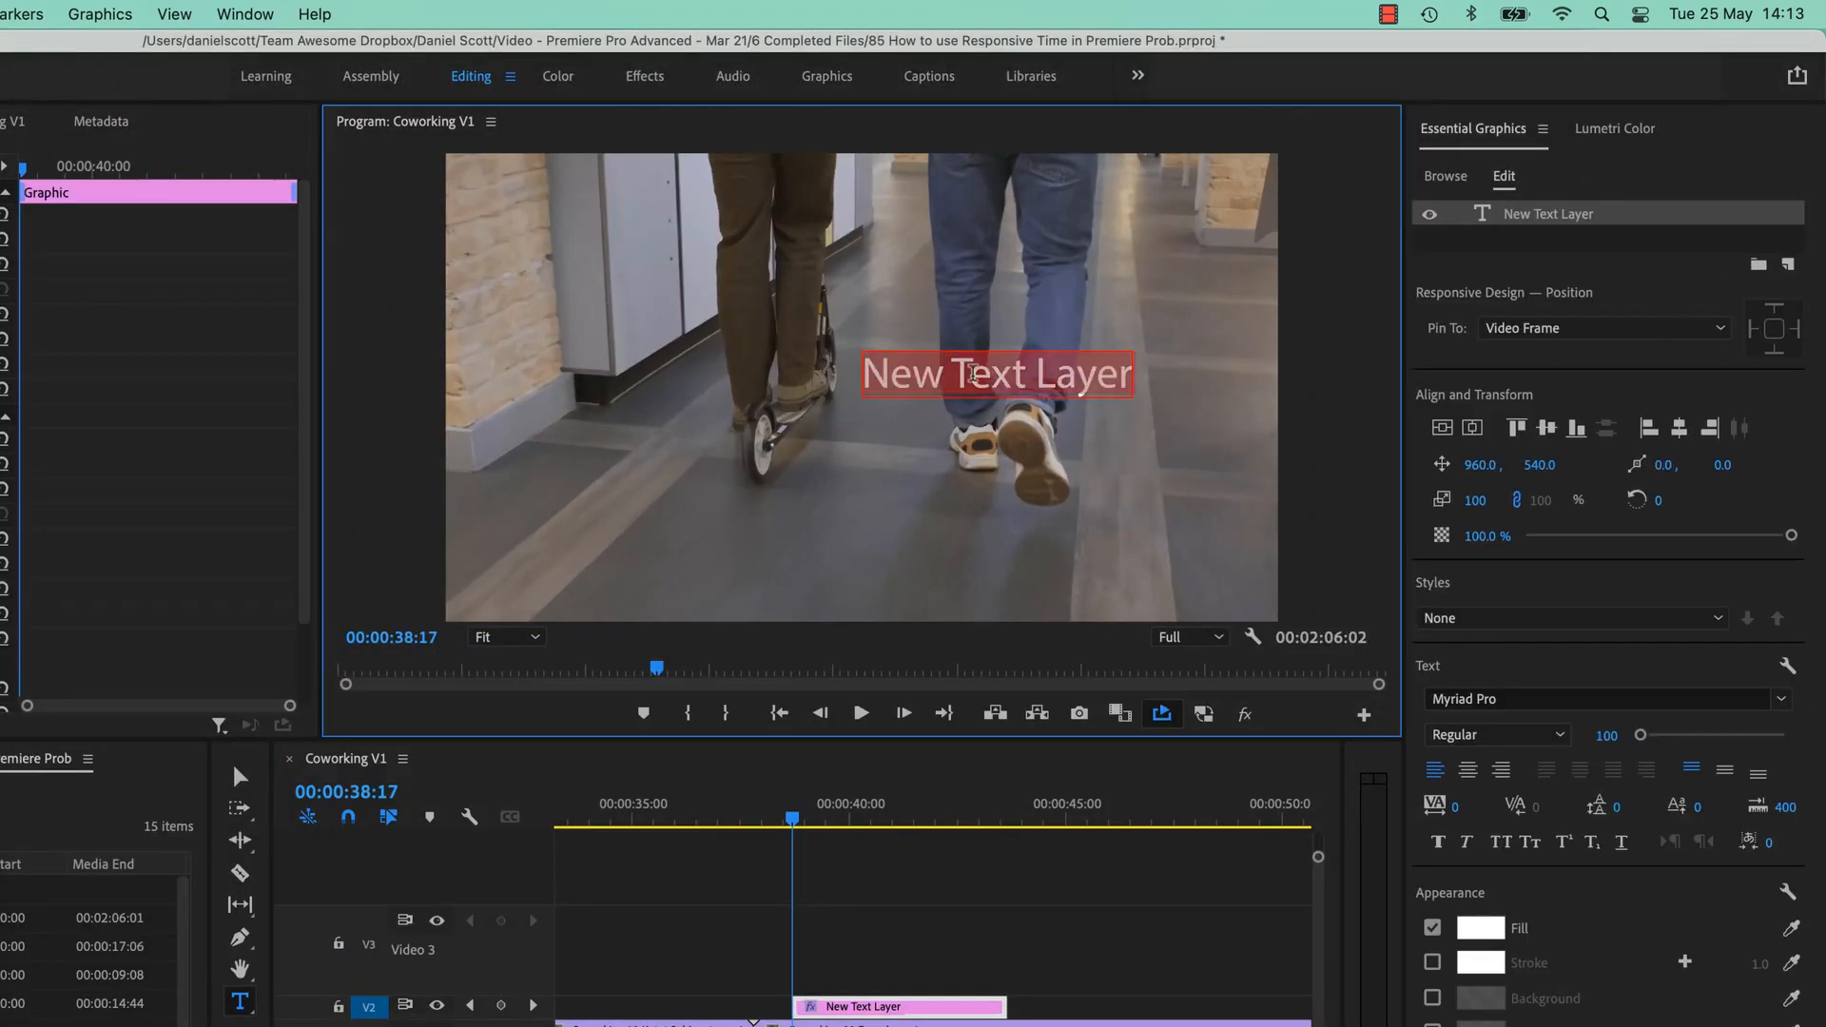
type("CoWo")
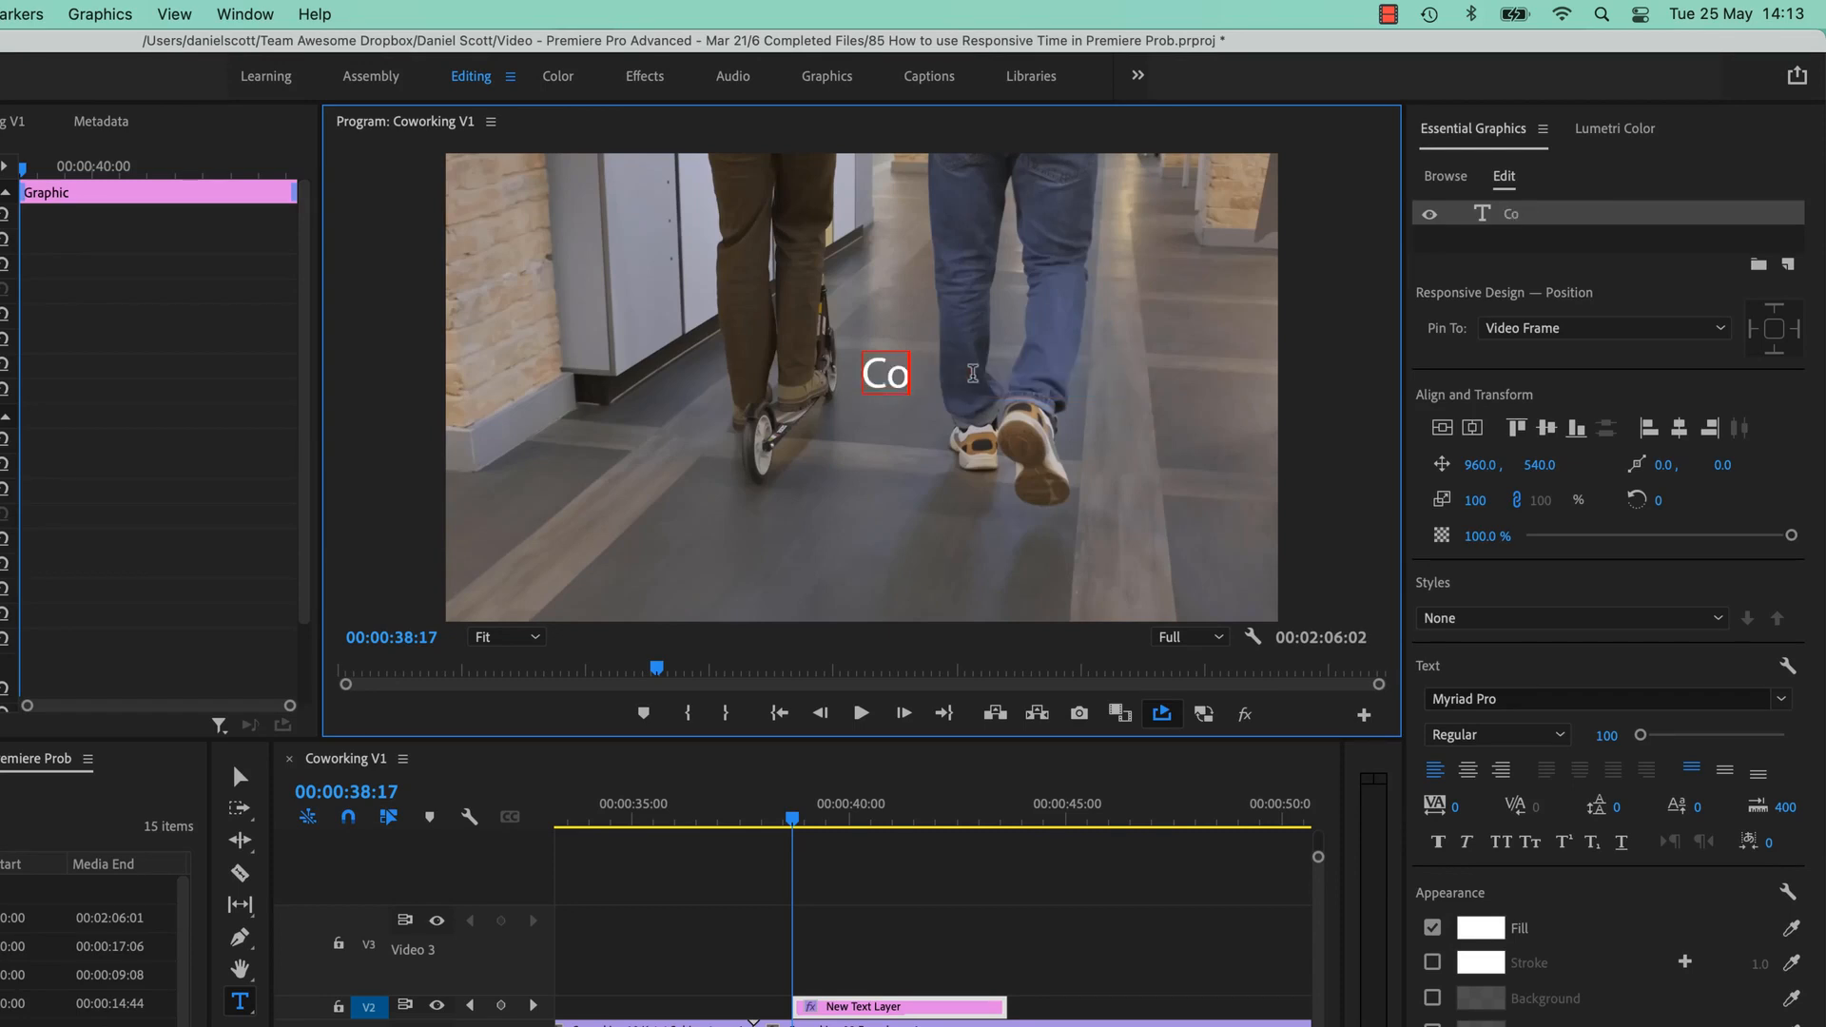
key("BackSpace")
type("urker")
key("BackSpace")
key("BackSpace")
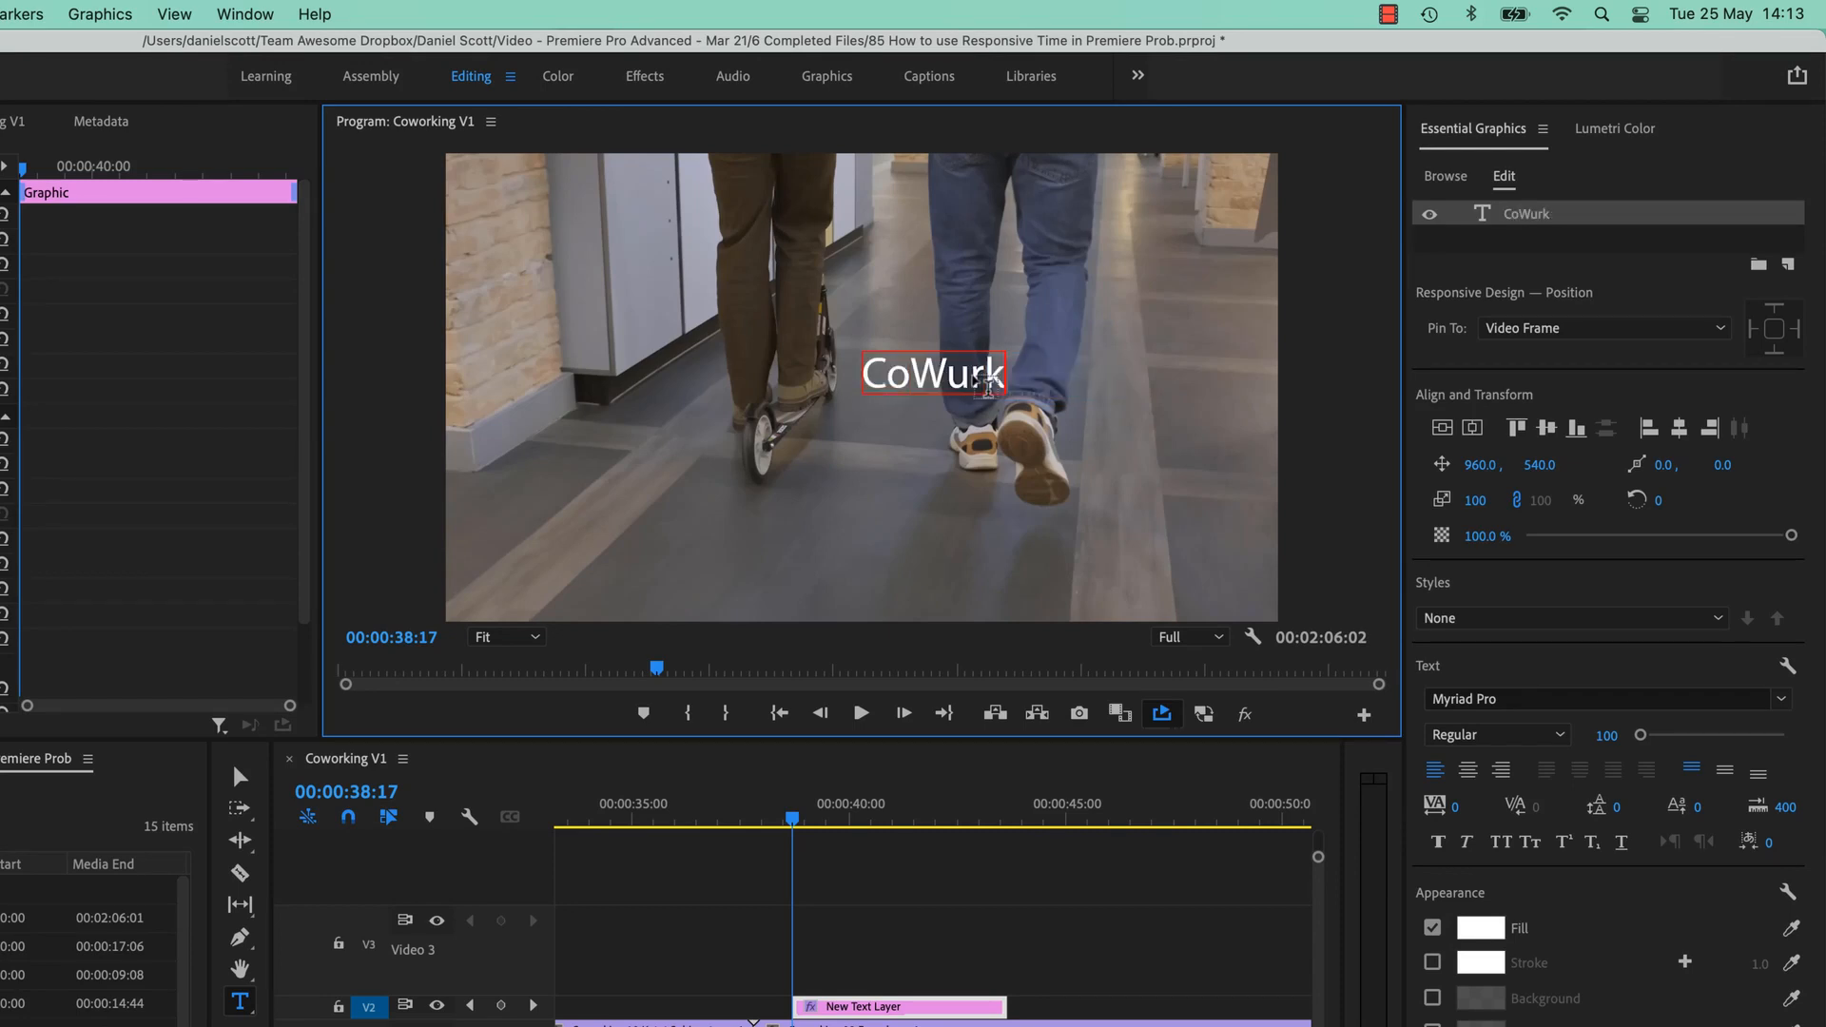
type("ing in Dublin")
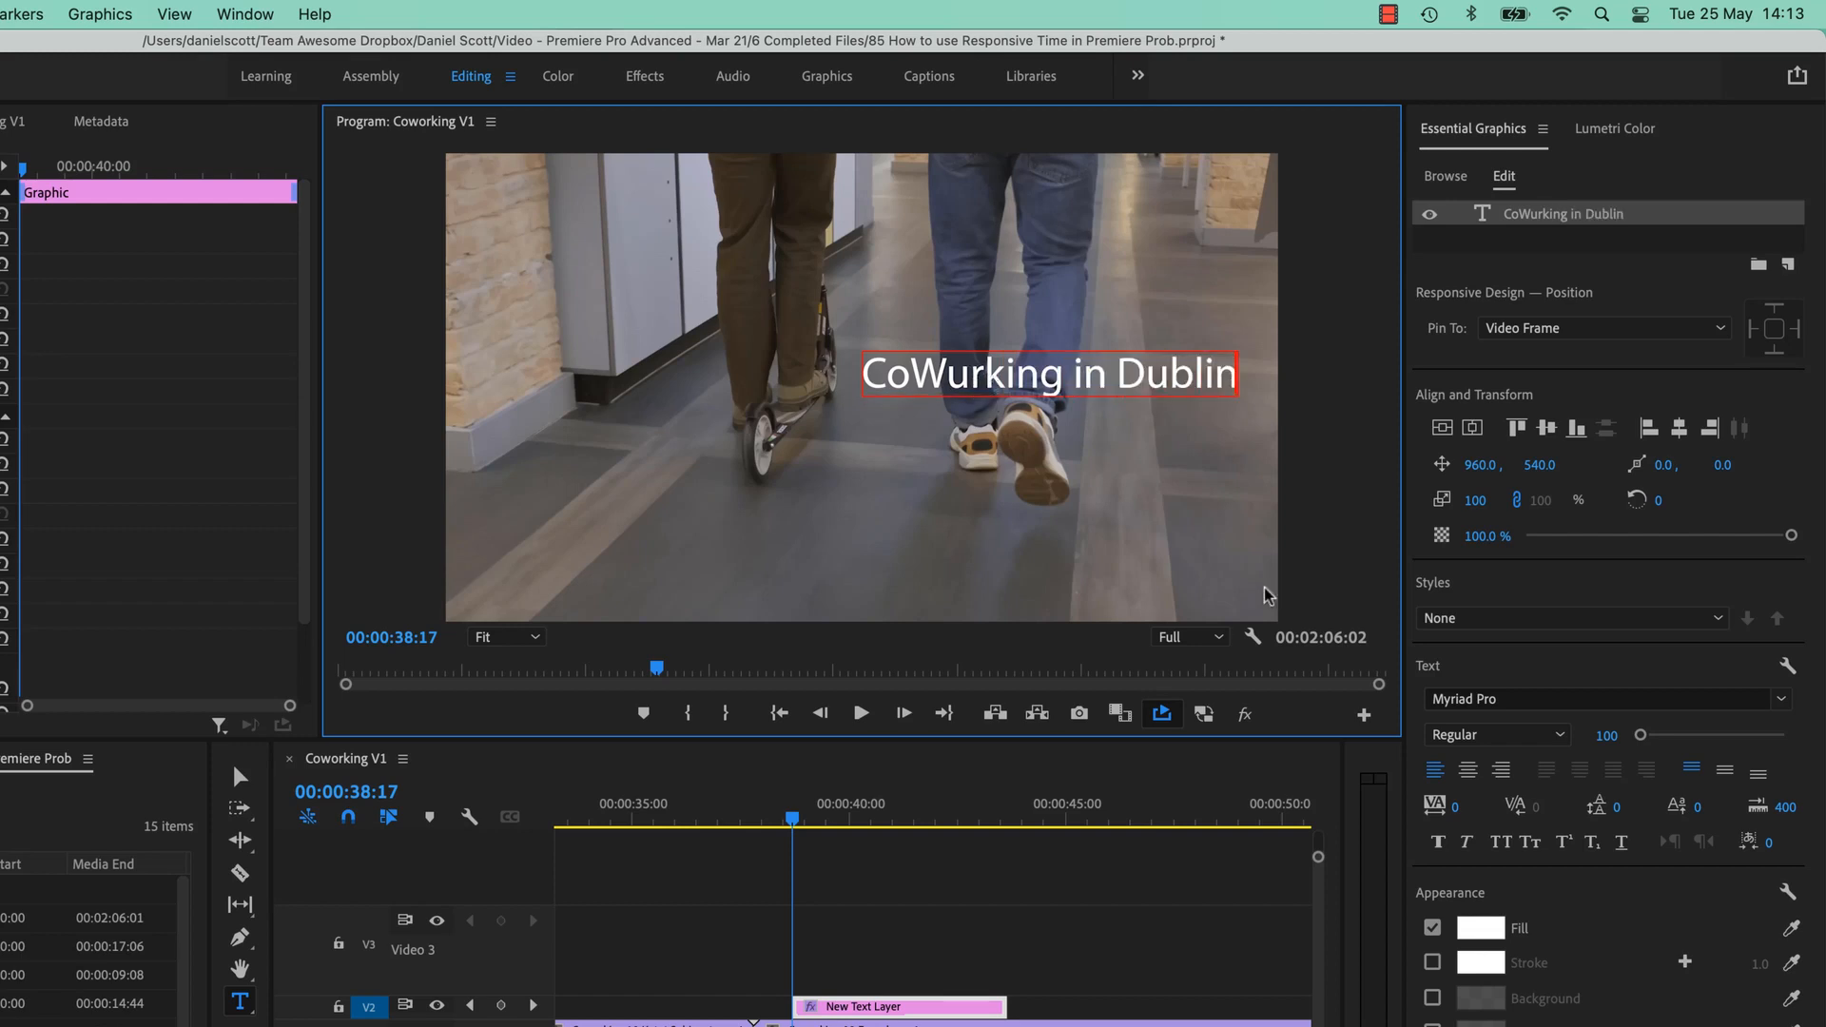
left_click(1467, 770)
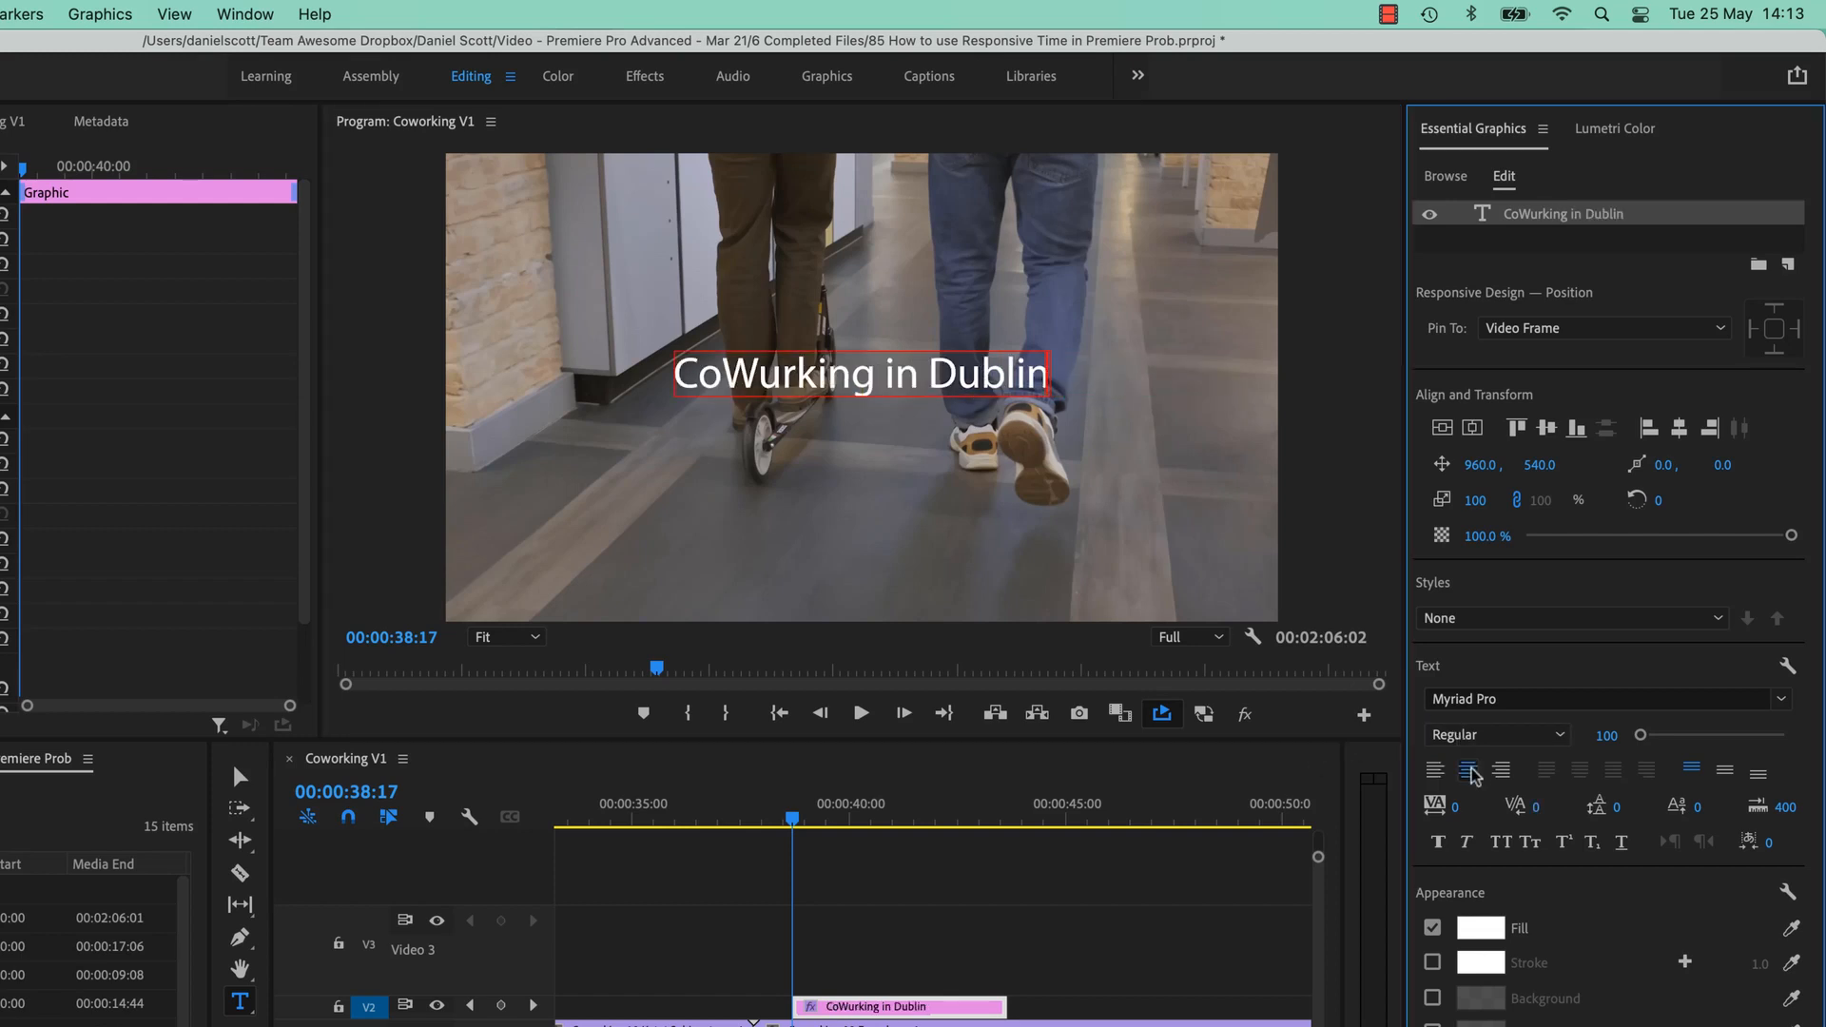
Search the fonts for 'muse' and apply Museo Sans Rounded 300 to the title.
left_click(1516, 698)
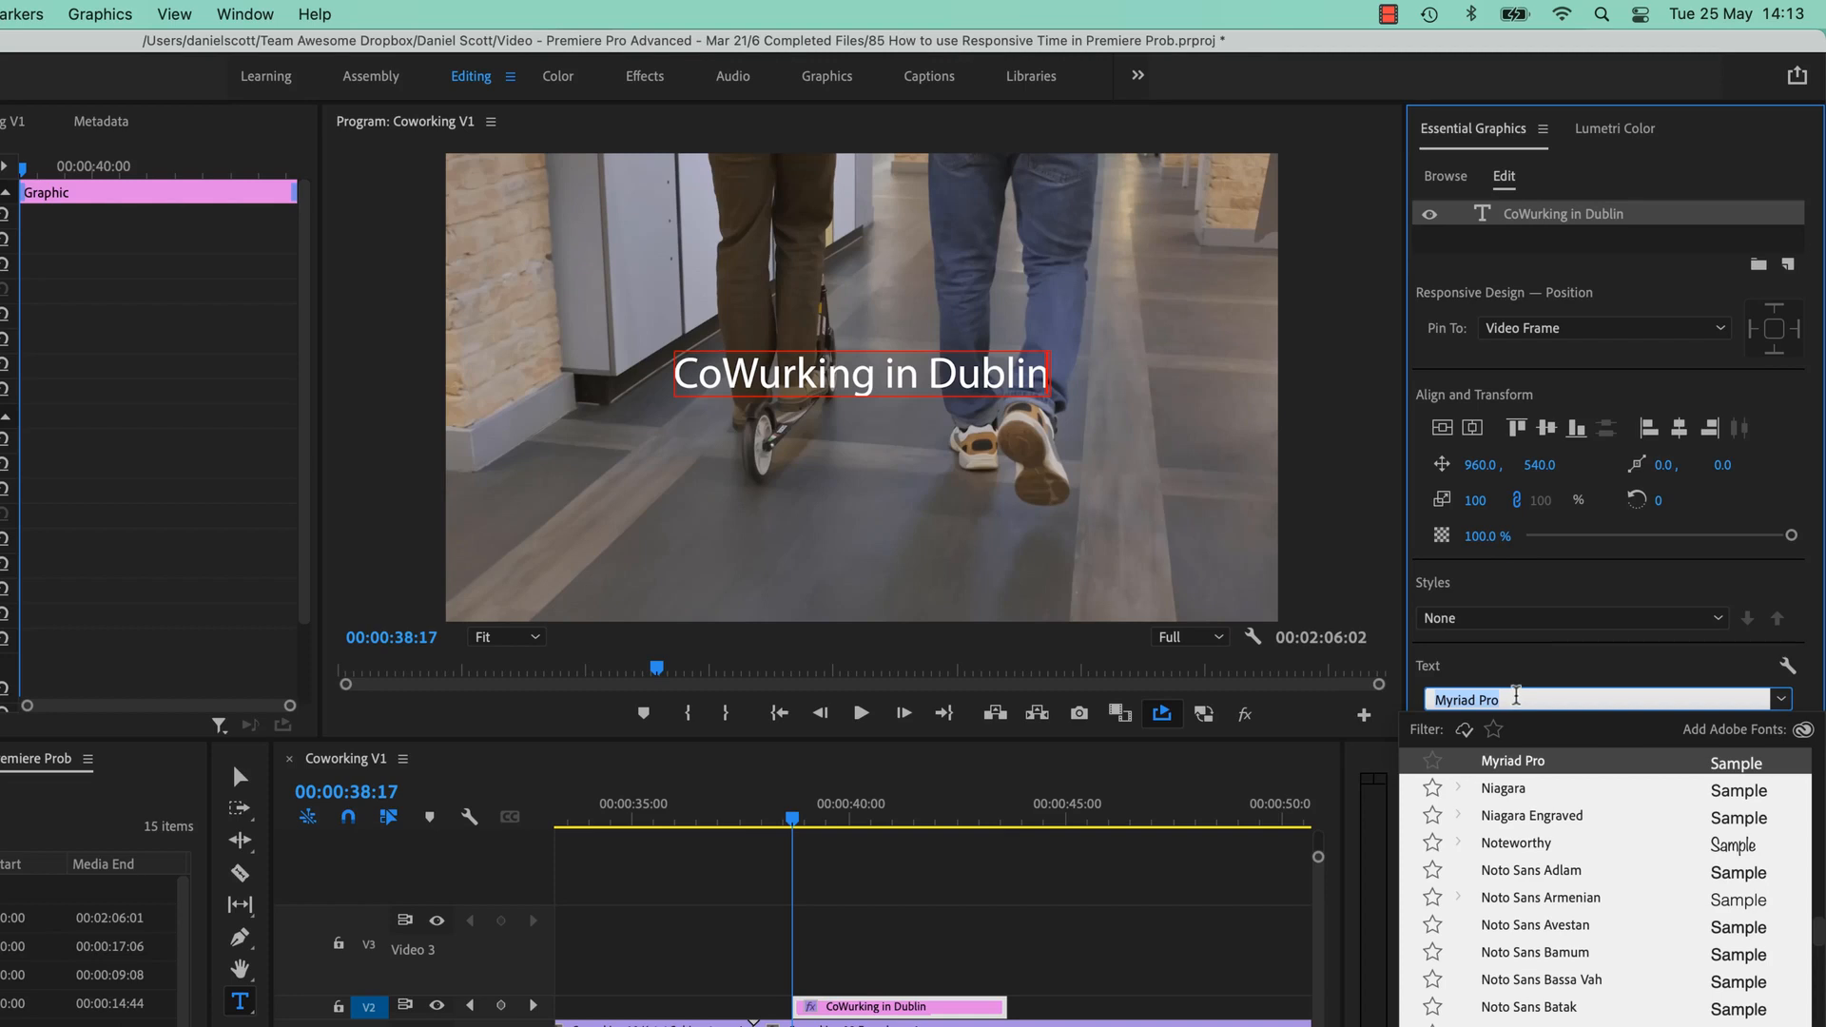
type("muse")
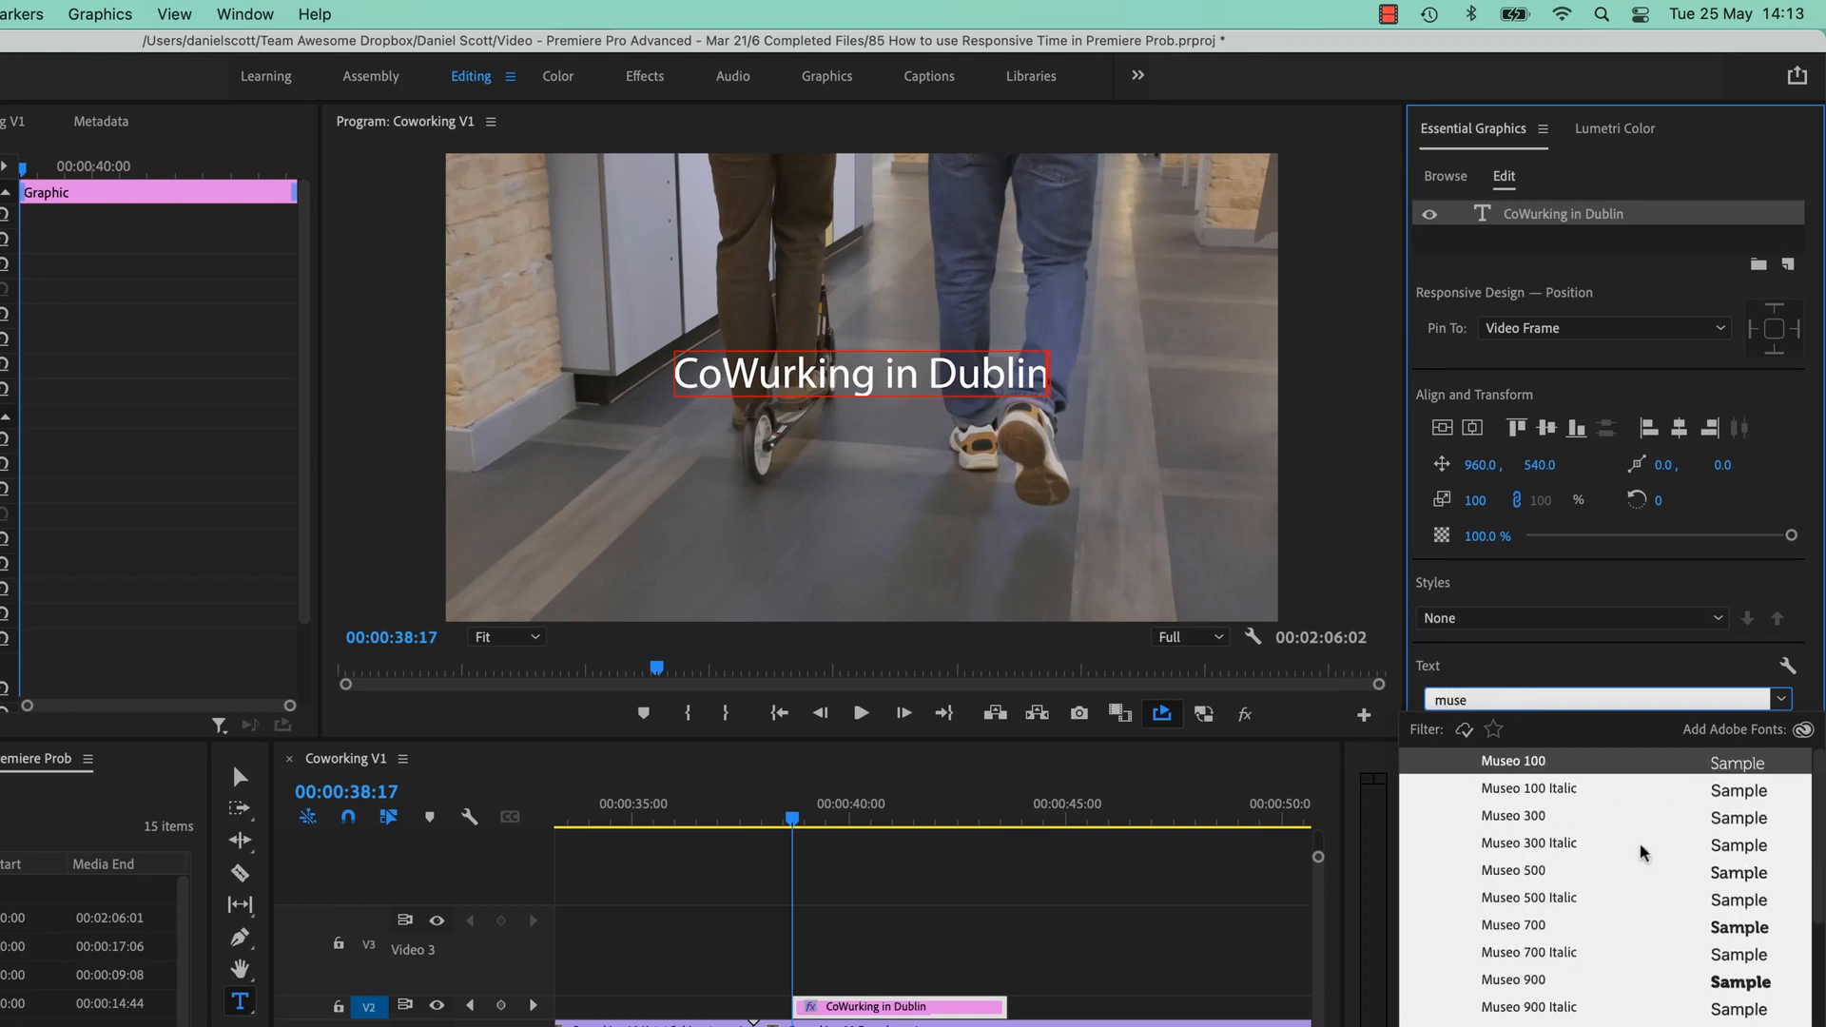
scroll(1548, 899, "down", 10)
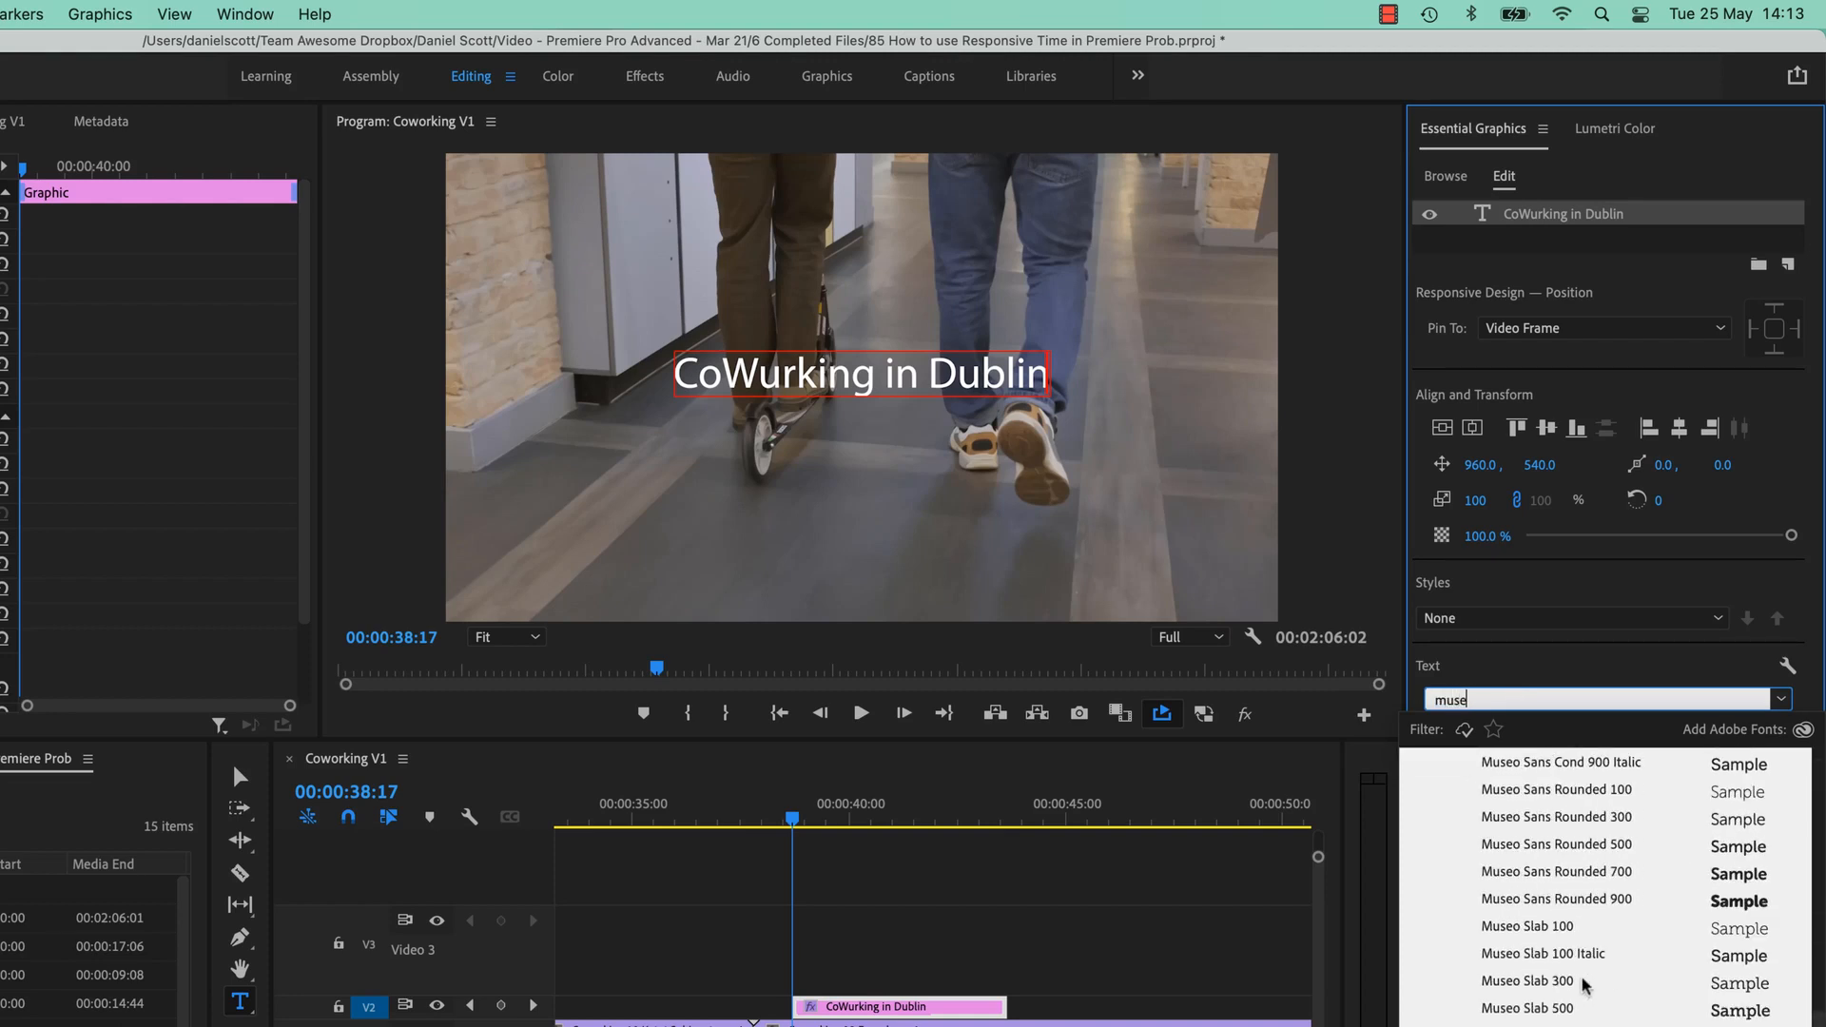
scroll(1586, 986, "up", 2)
left_click(1591, 873)
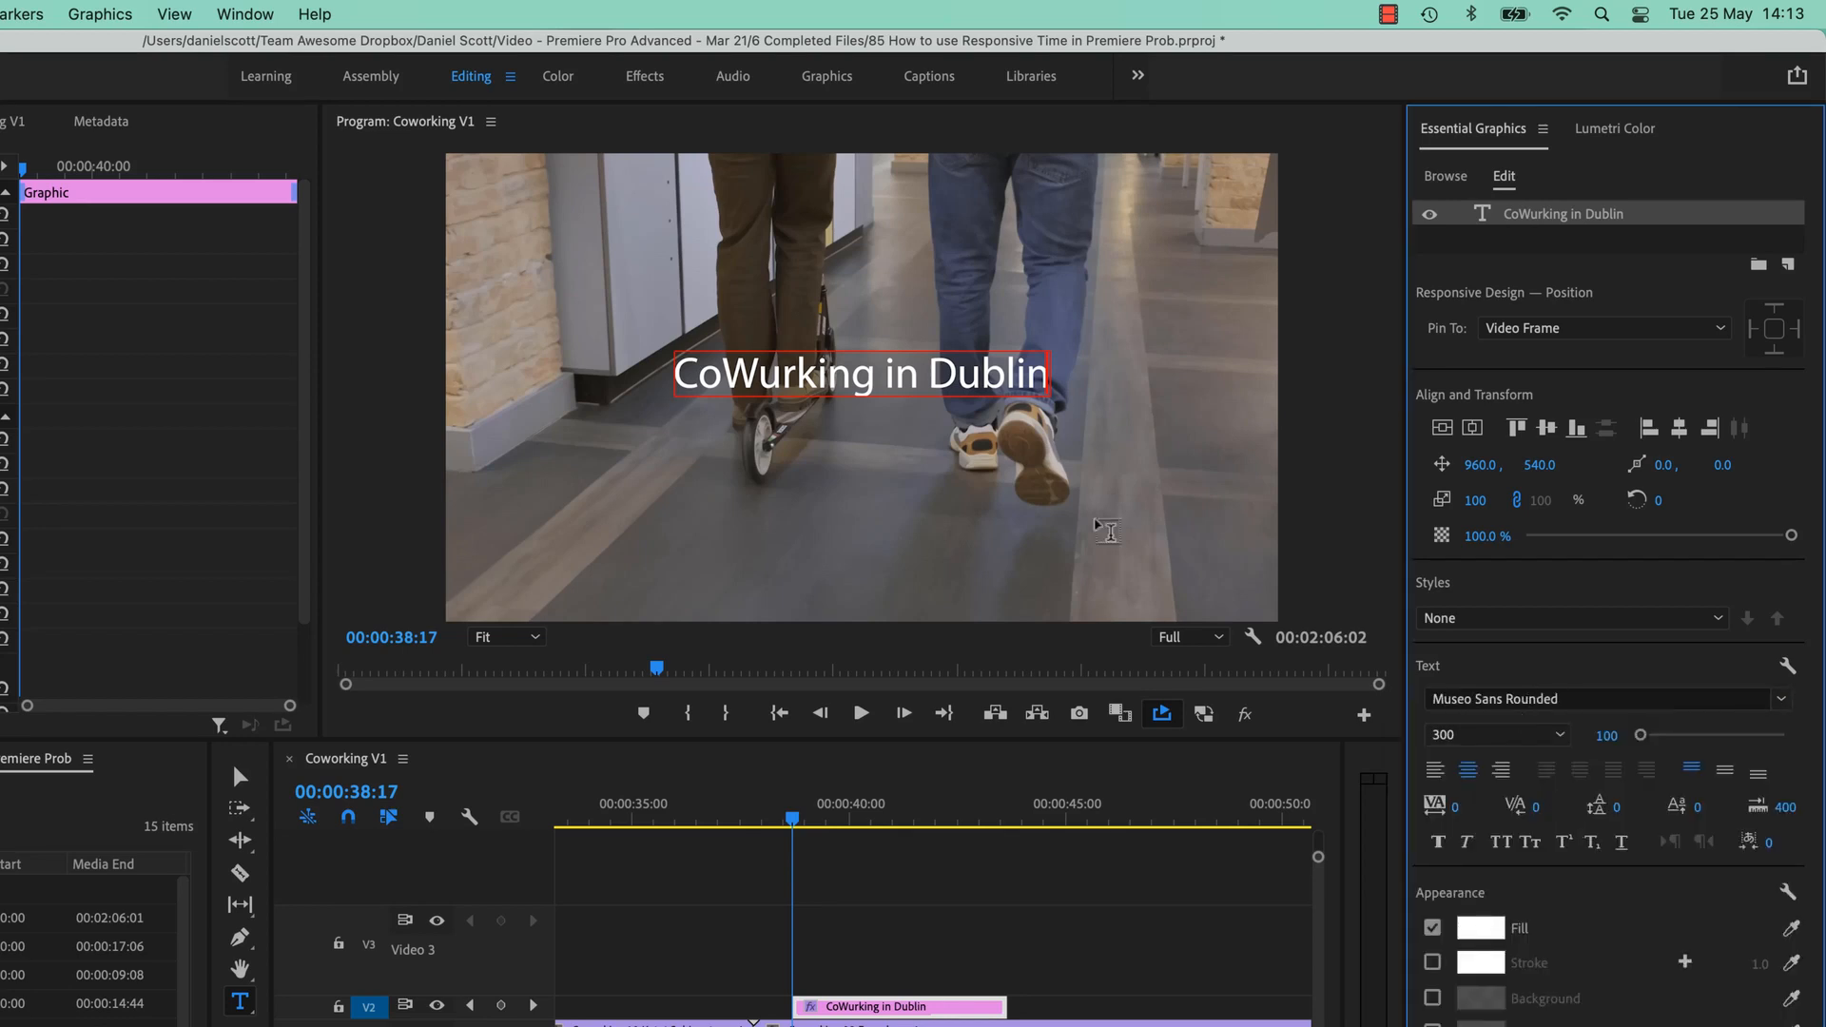
Reselect the whole title and change its font to Museo 300.
triple_click(964, 382)
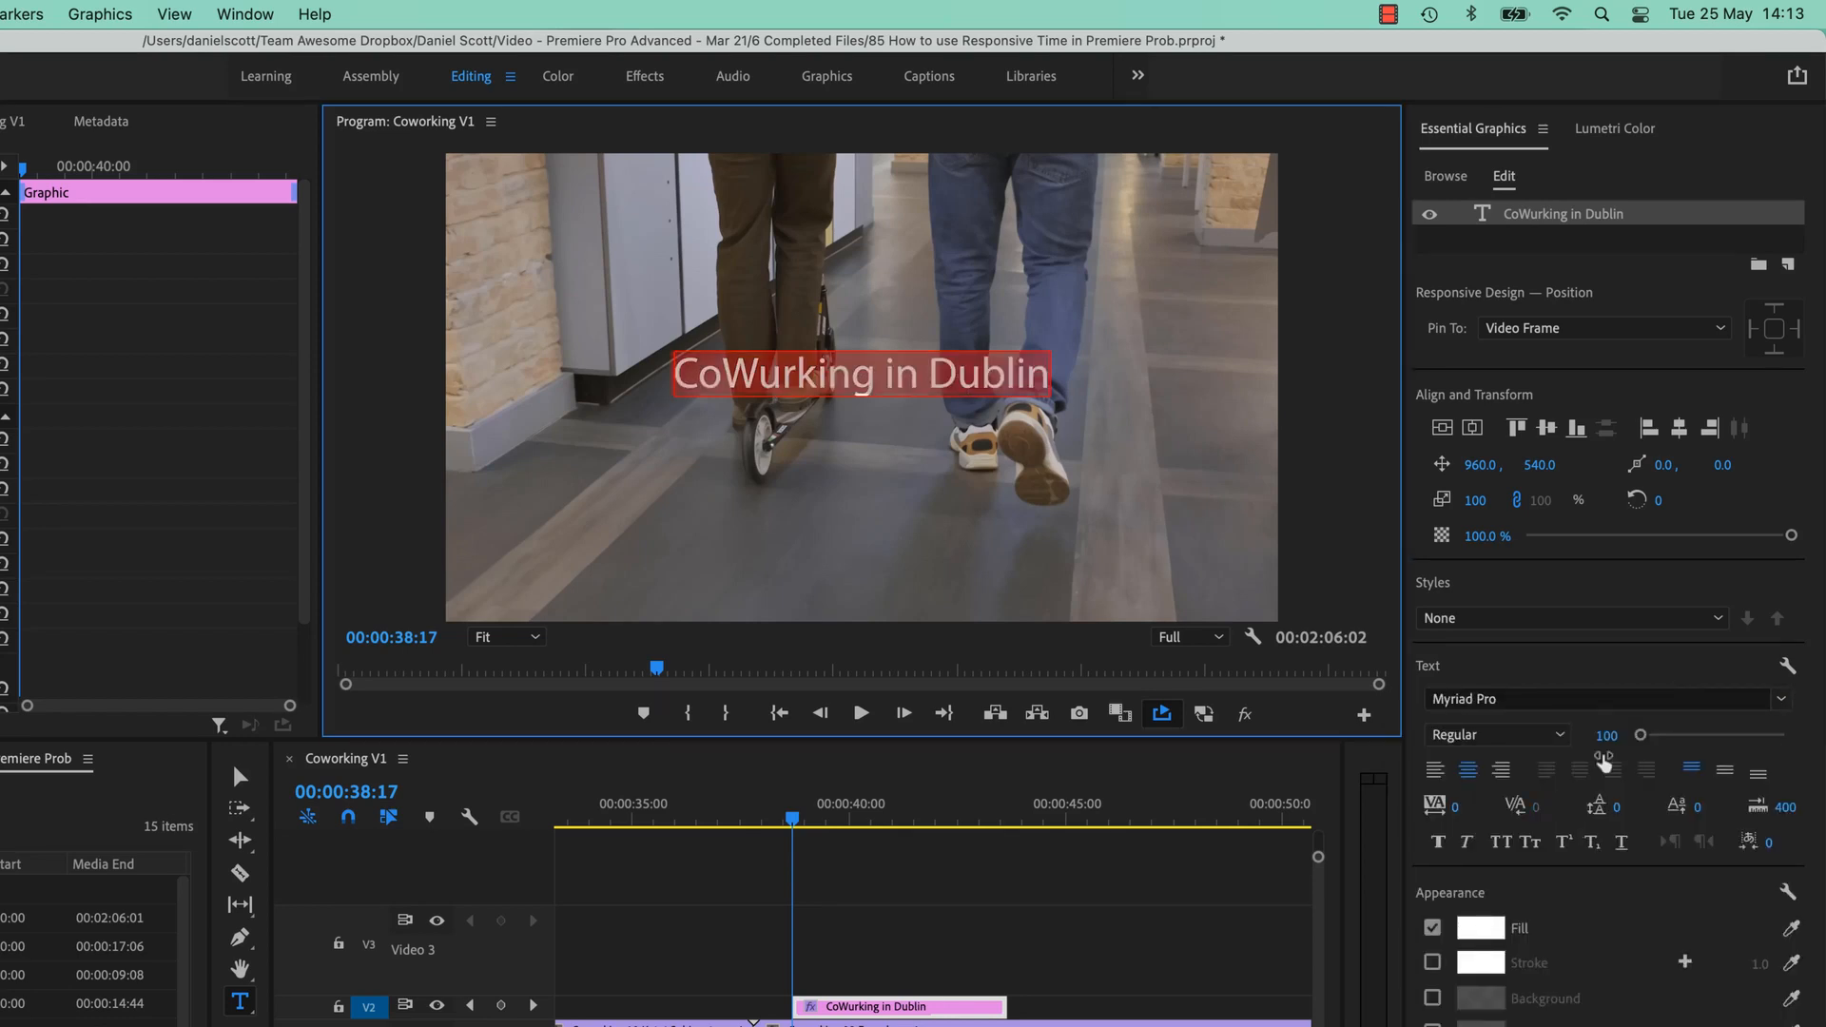
left_click(1578, 697)
type("muse")
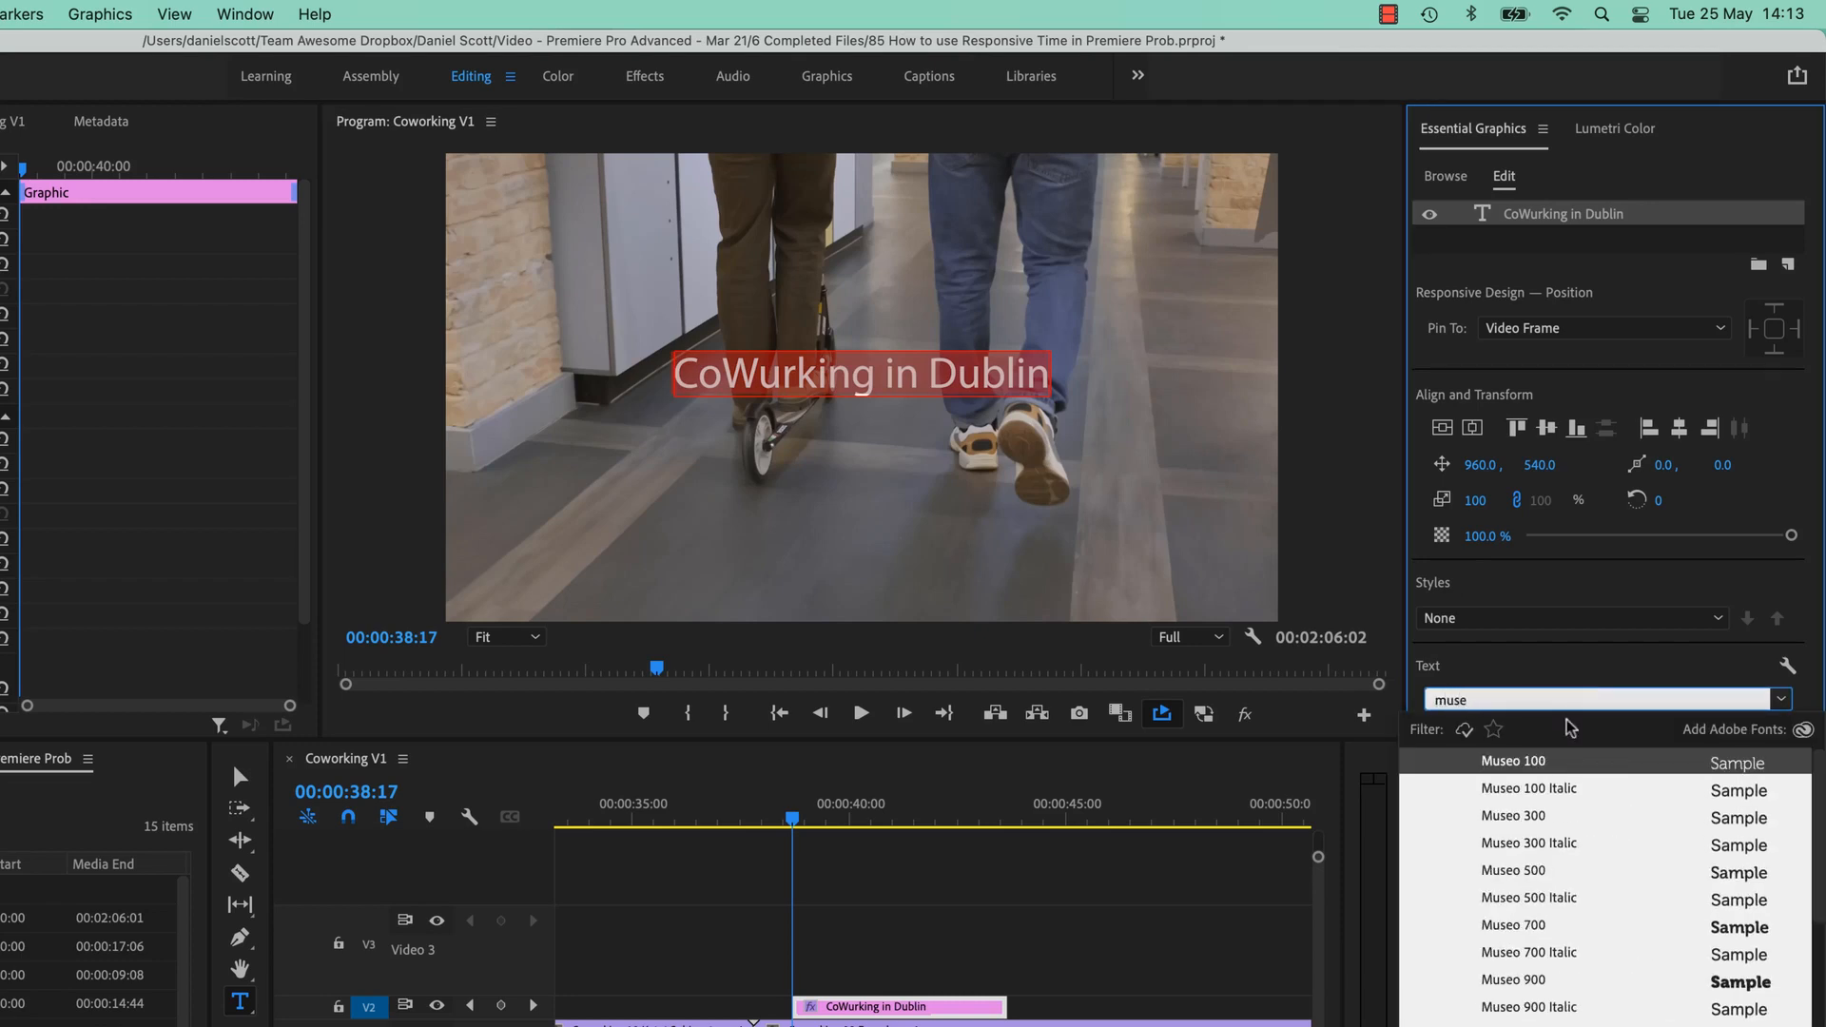
left_click(1533, 815)
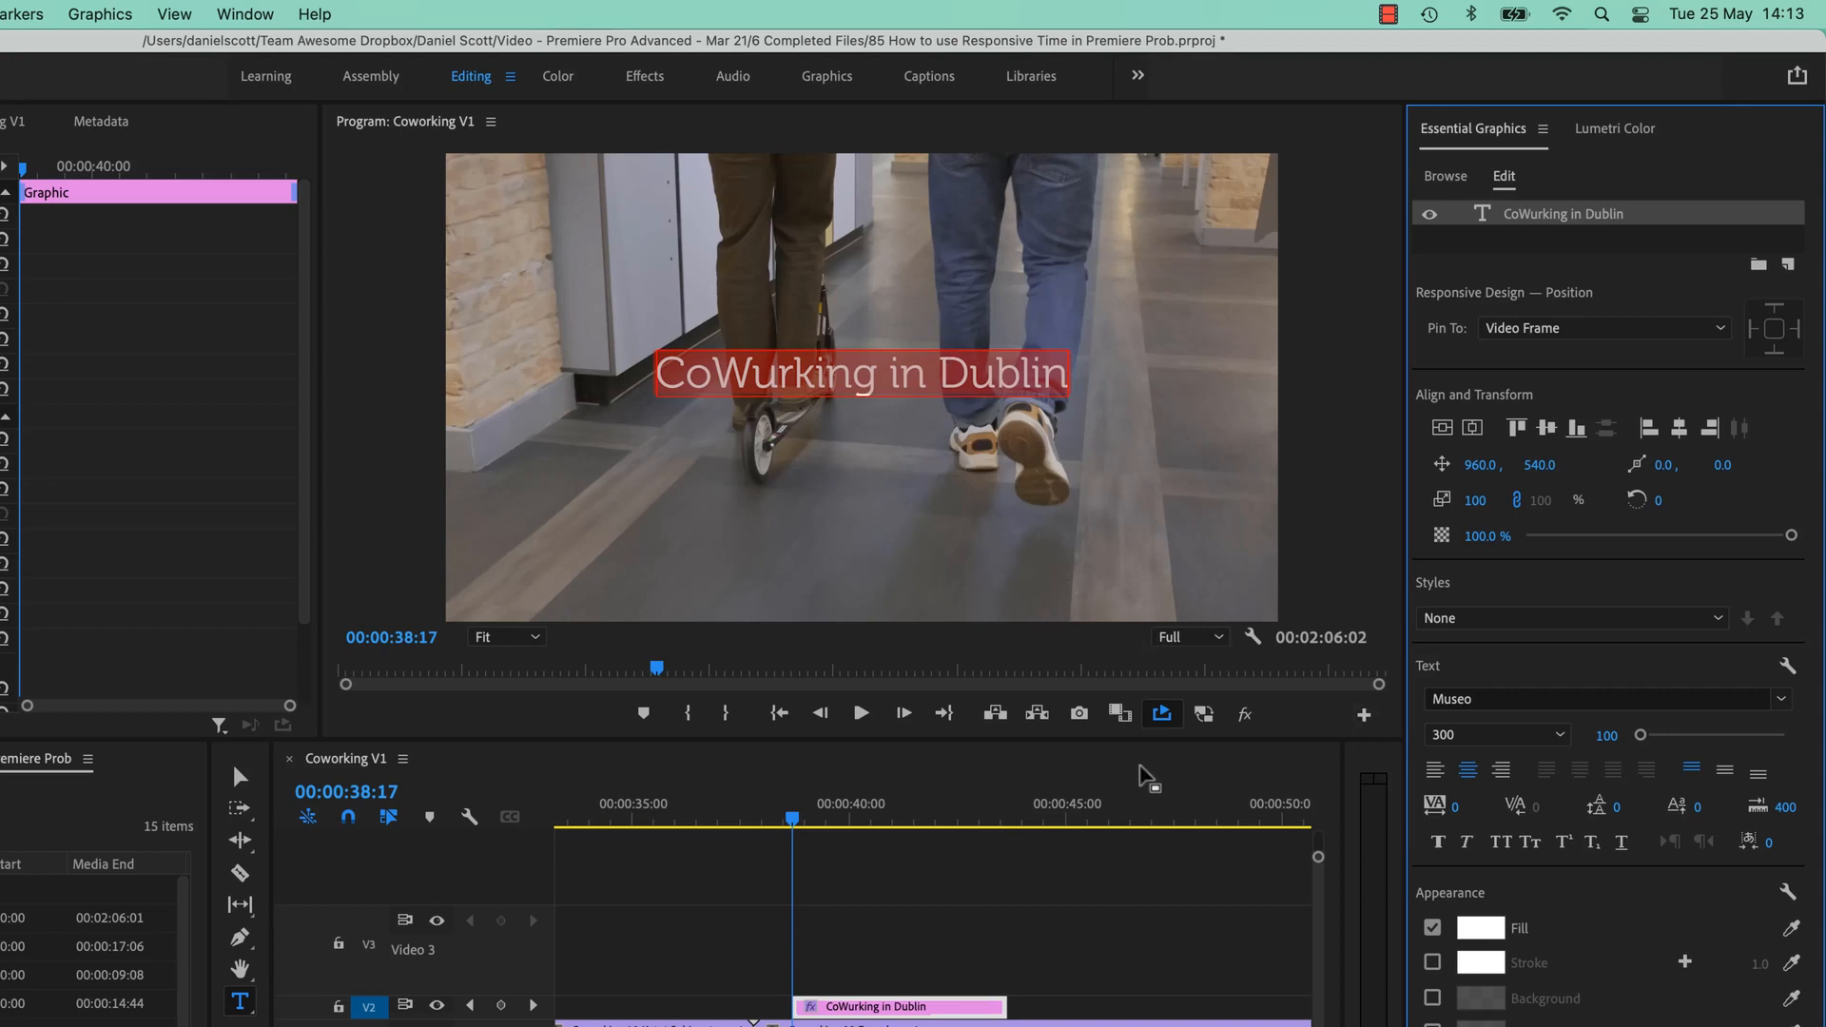
left_click_drag(792, 823, 799, 824)
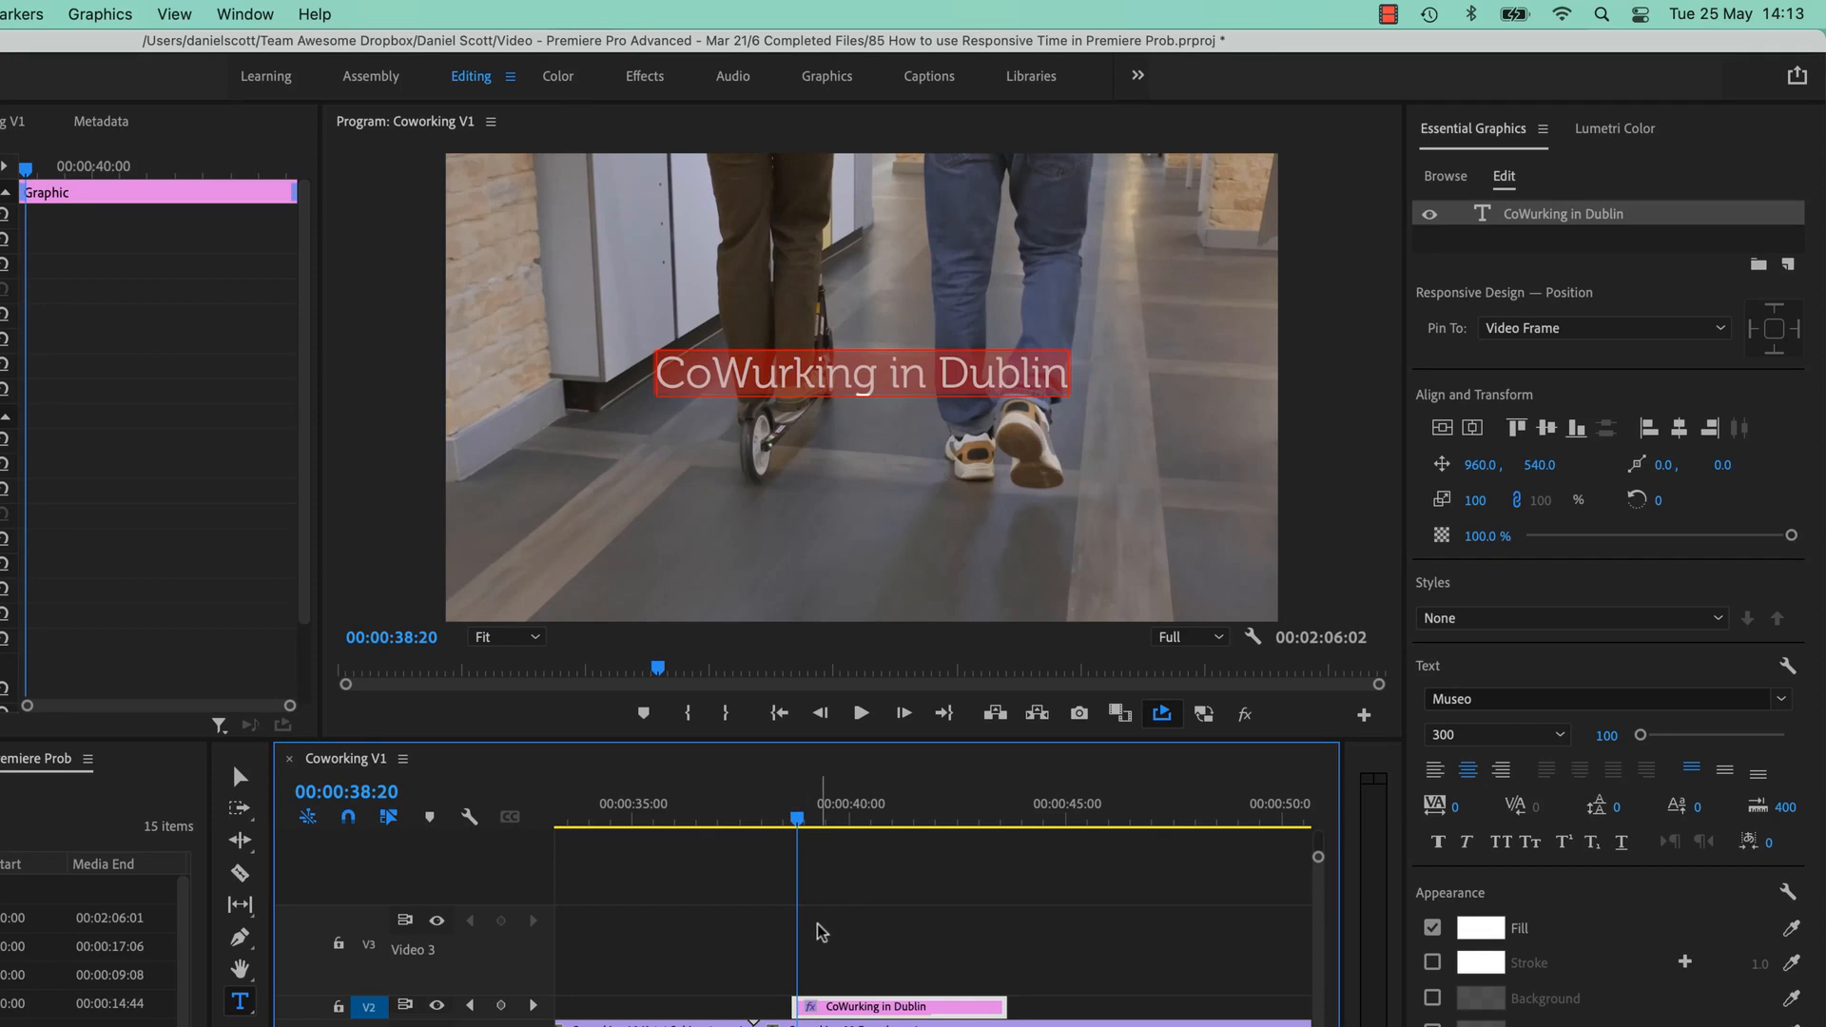
Go to the title's first frame, search Effects for 'line' and drop Linear Wipe onto the V2 title.
left_click(795, 808)
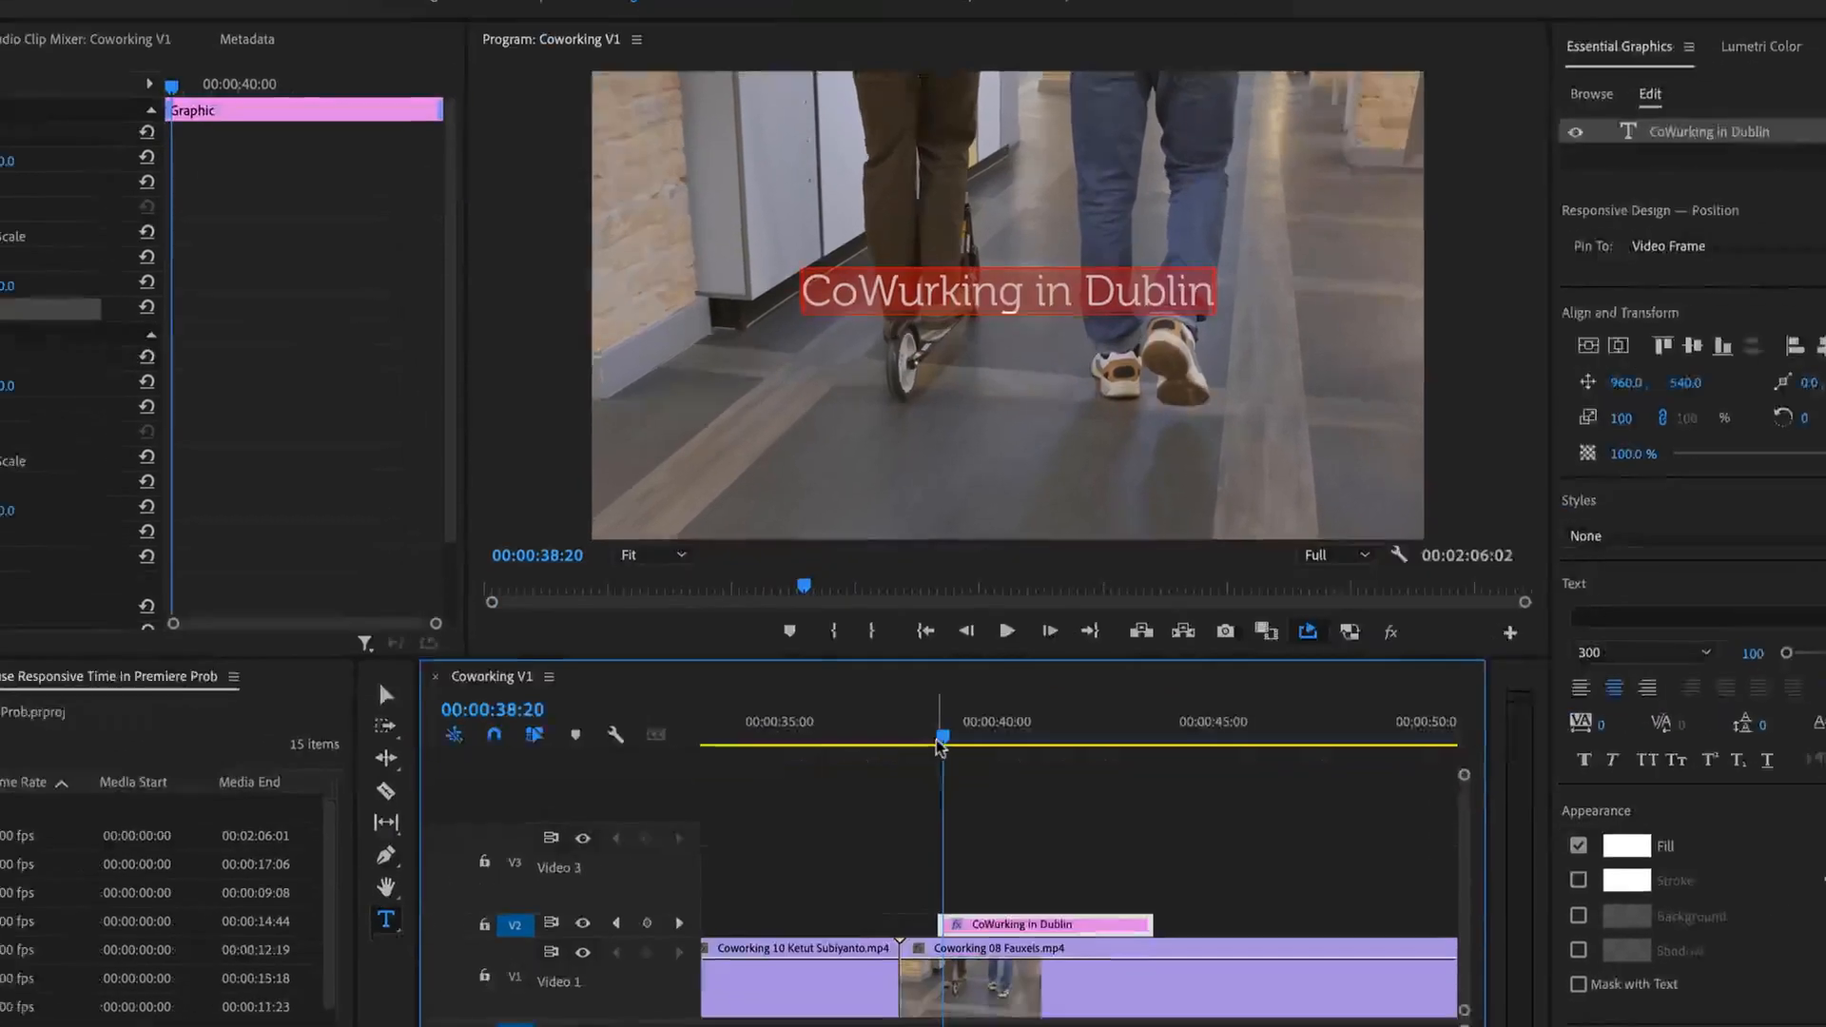
key("Left")
key("Left")
key("Left")
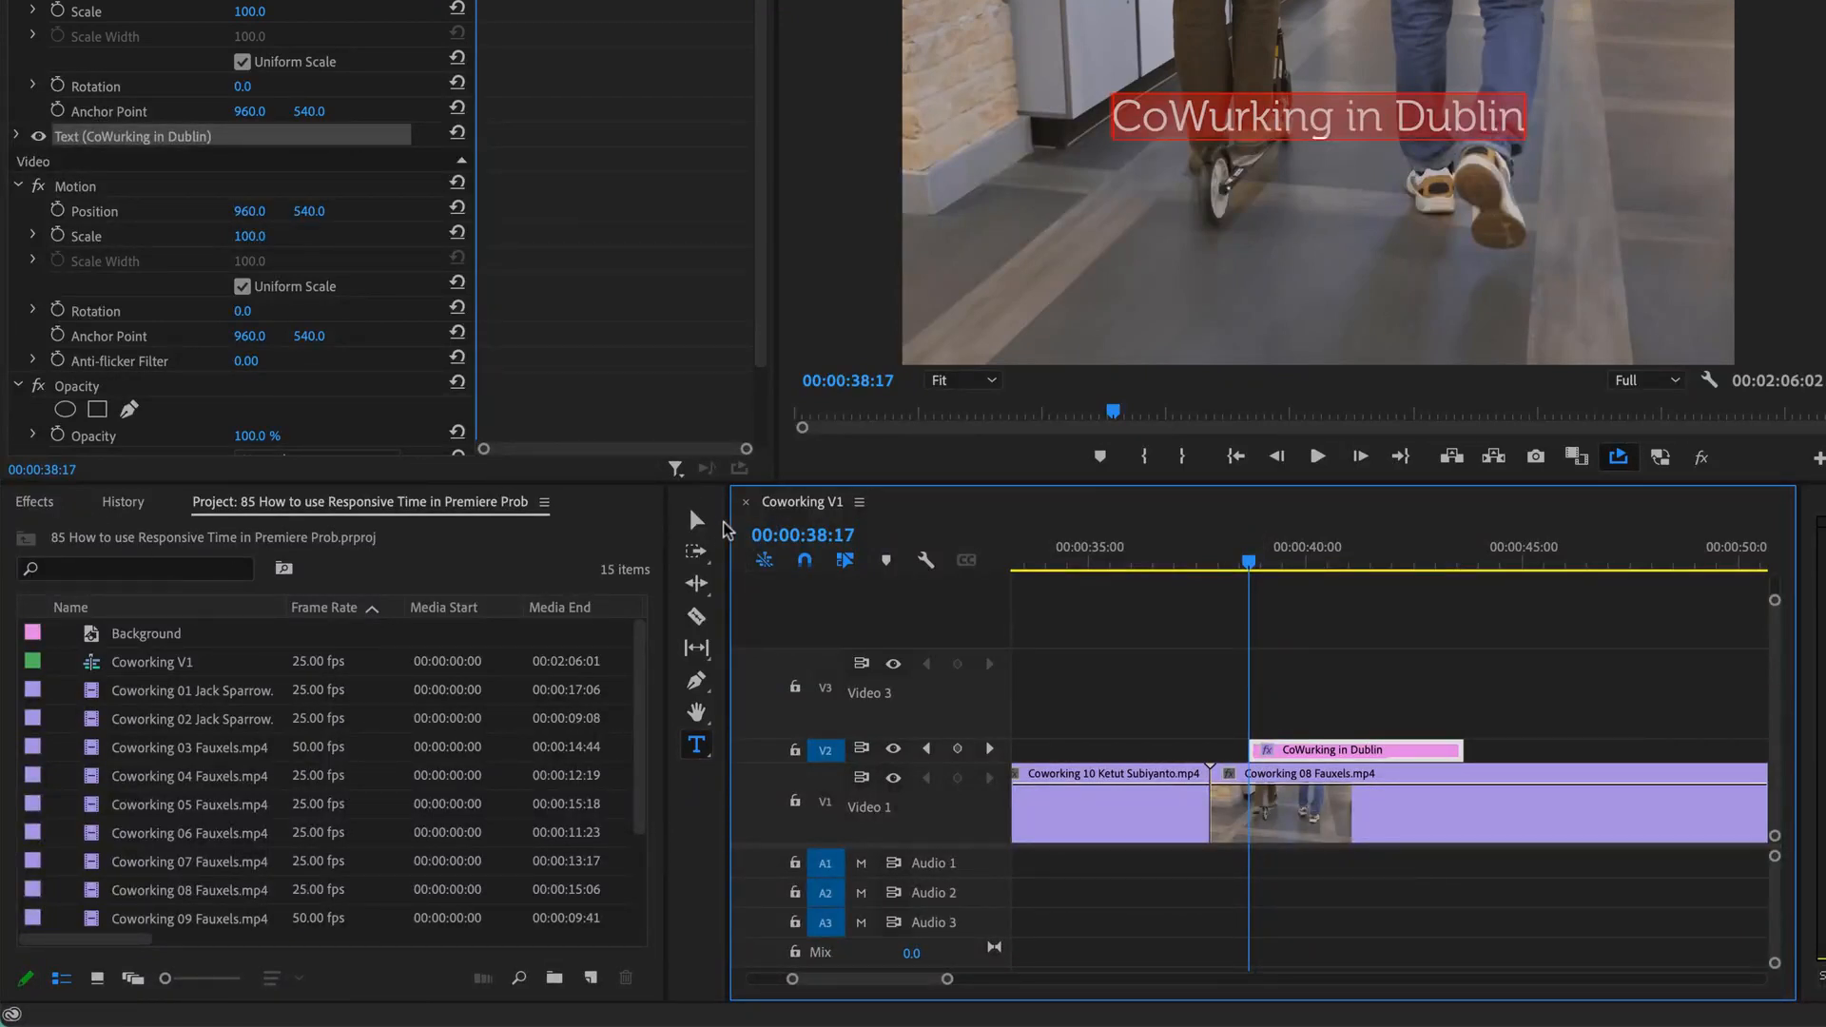
left_click(696, 519)
left_click(34, 501)
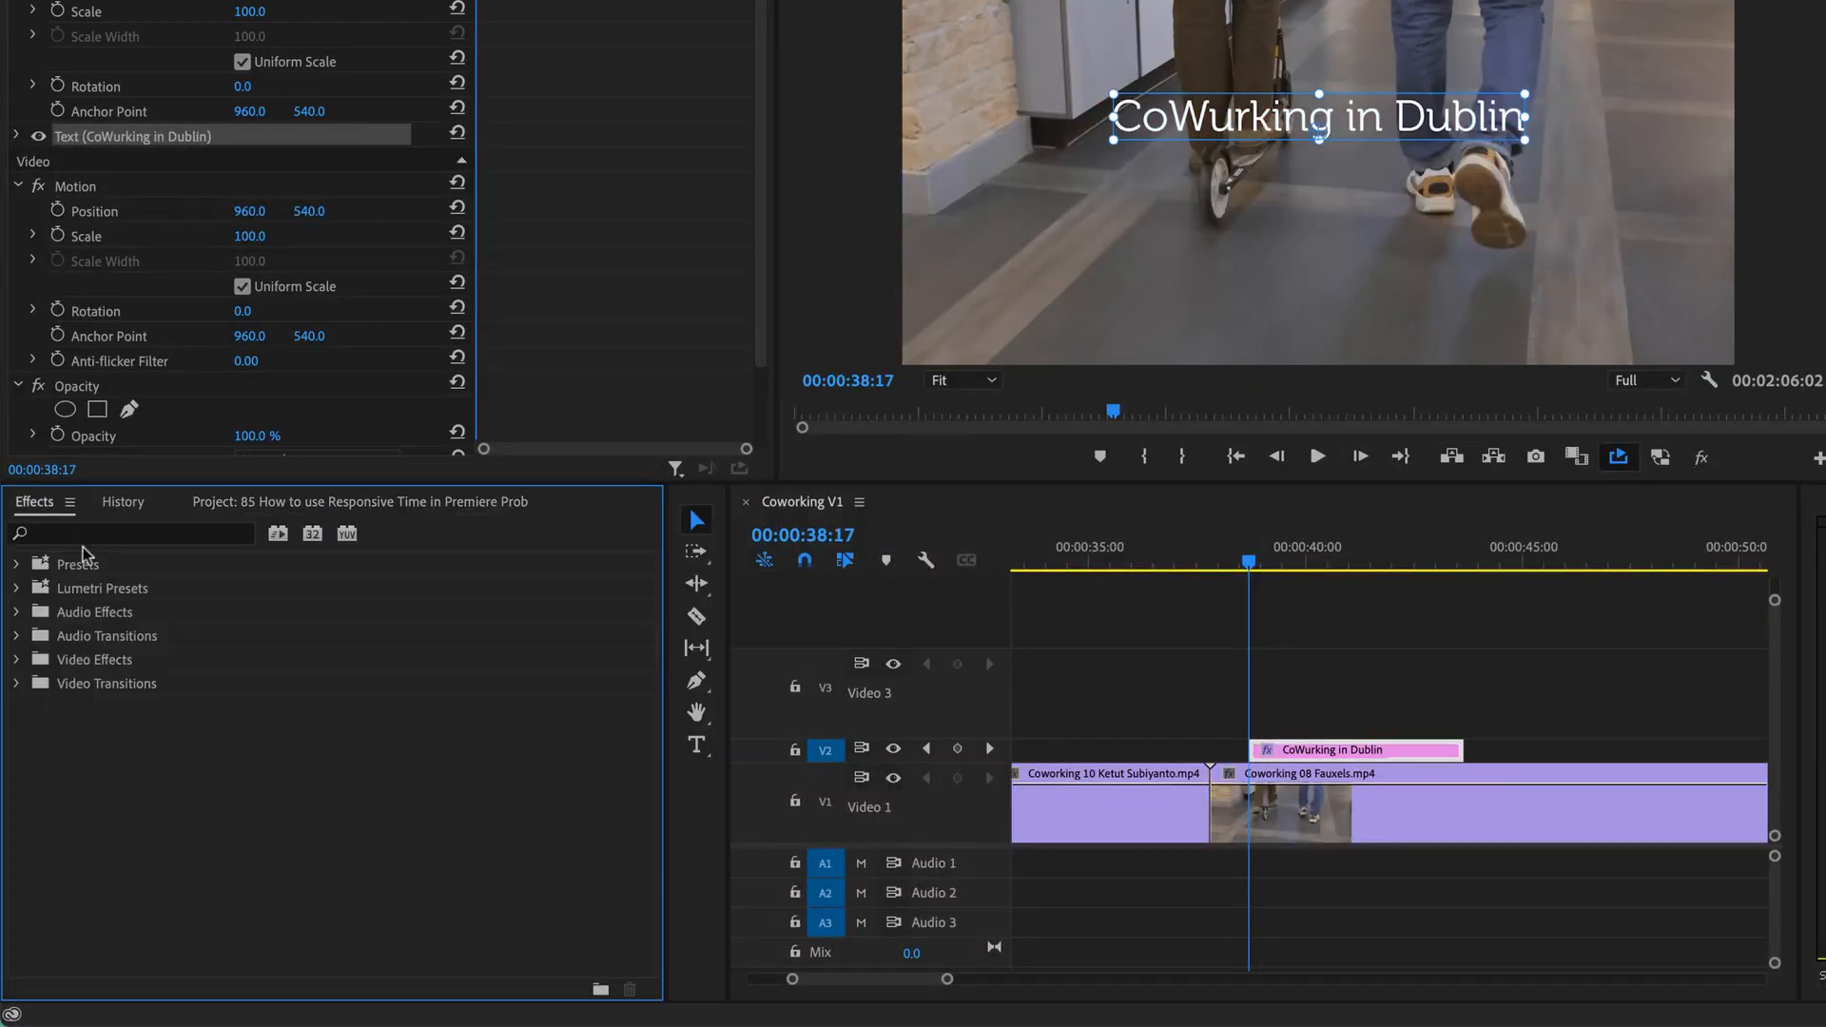
left_click(121, 535)
type("line")
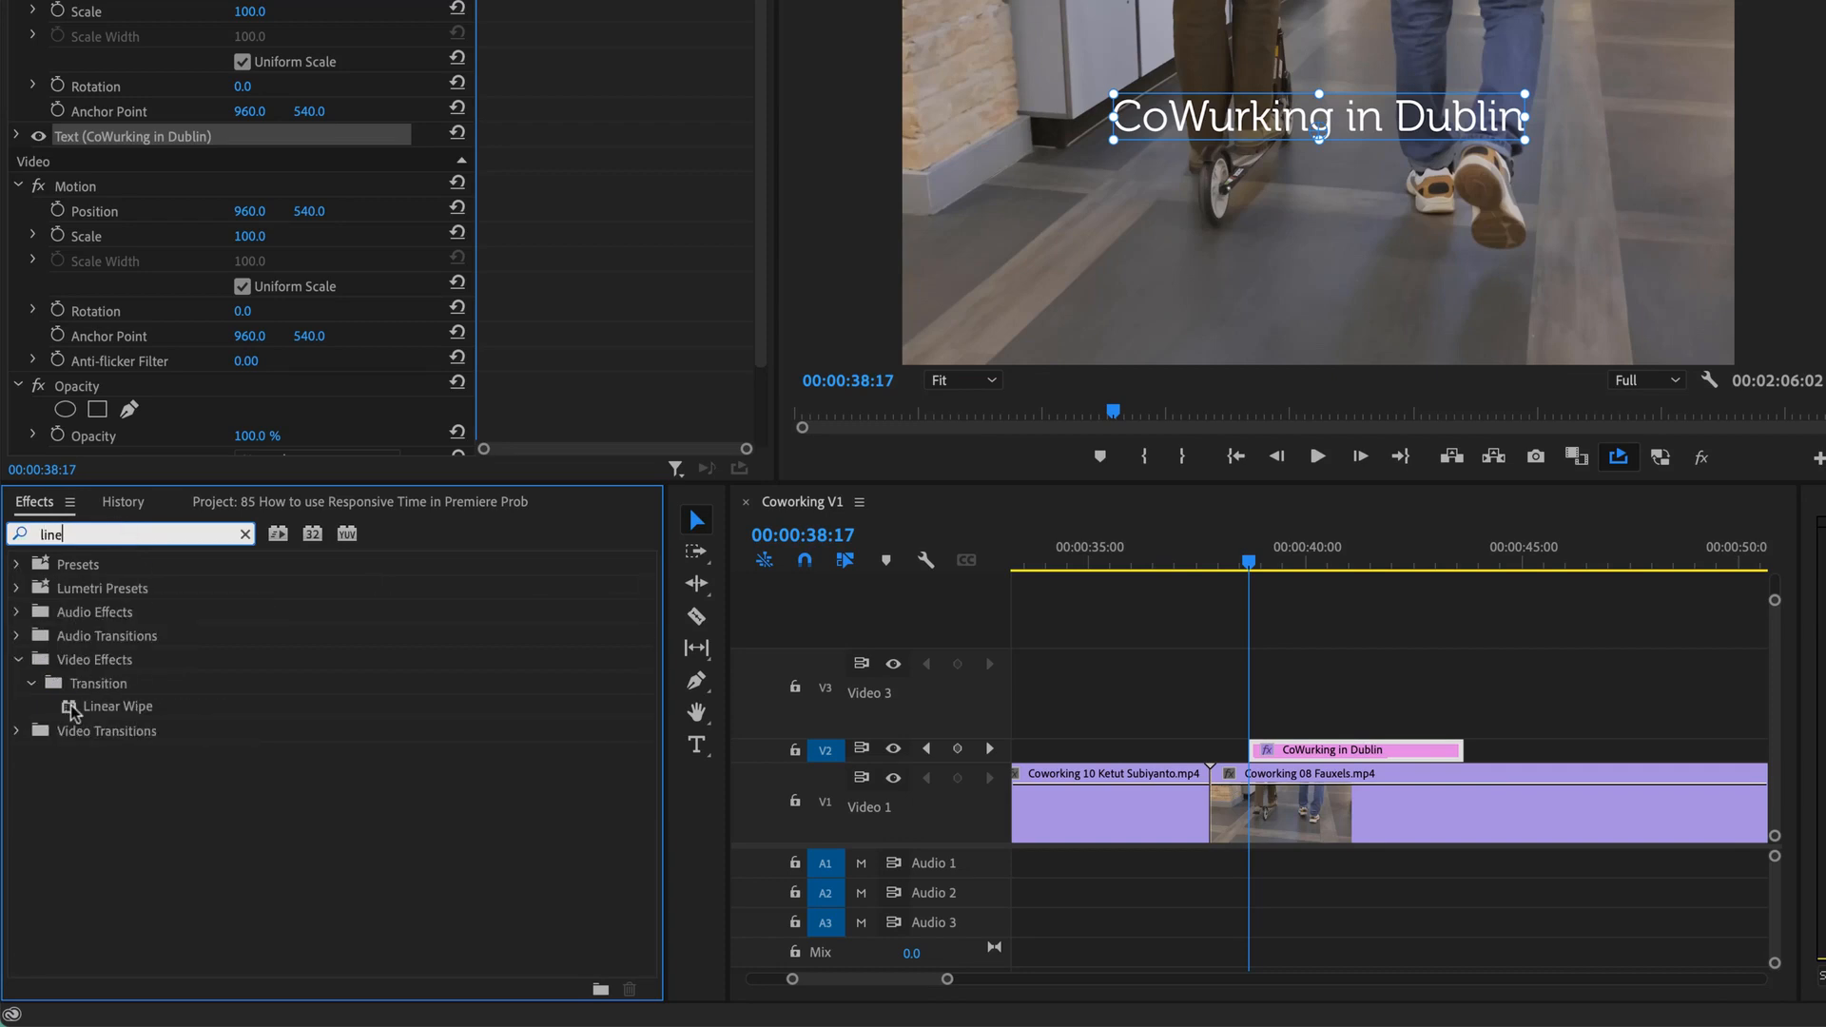
left_click_drag(70, 706, 1320, 754)
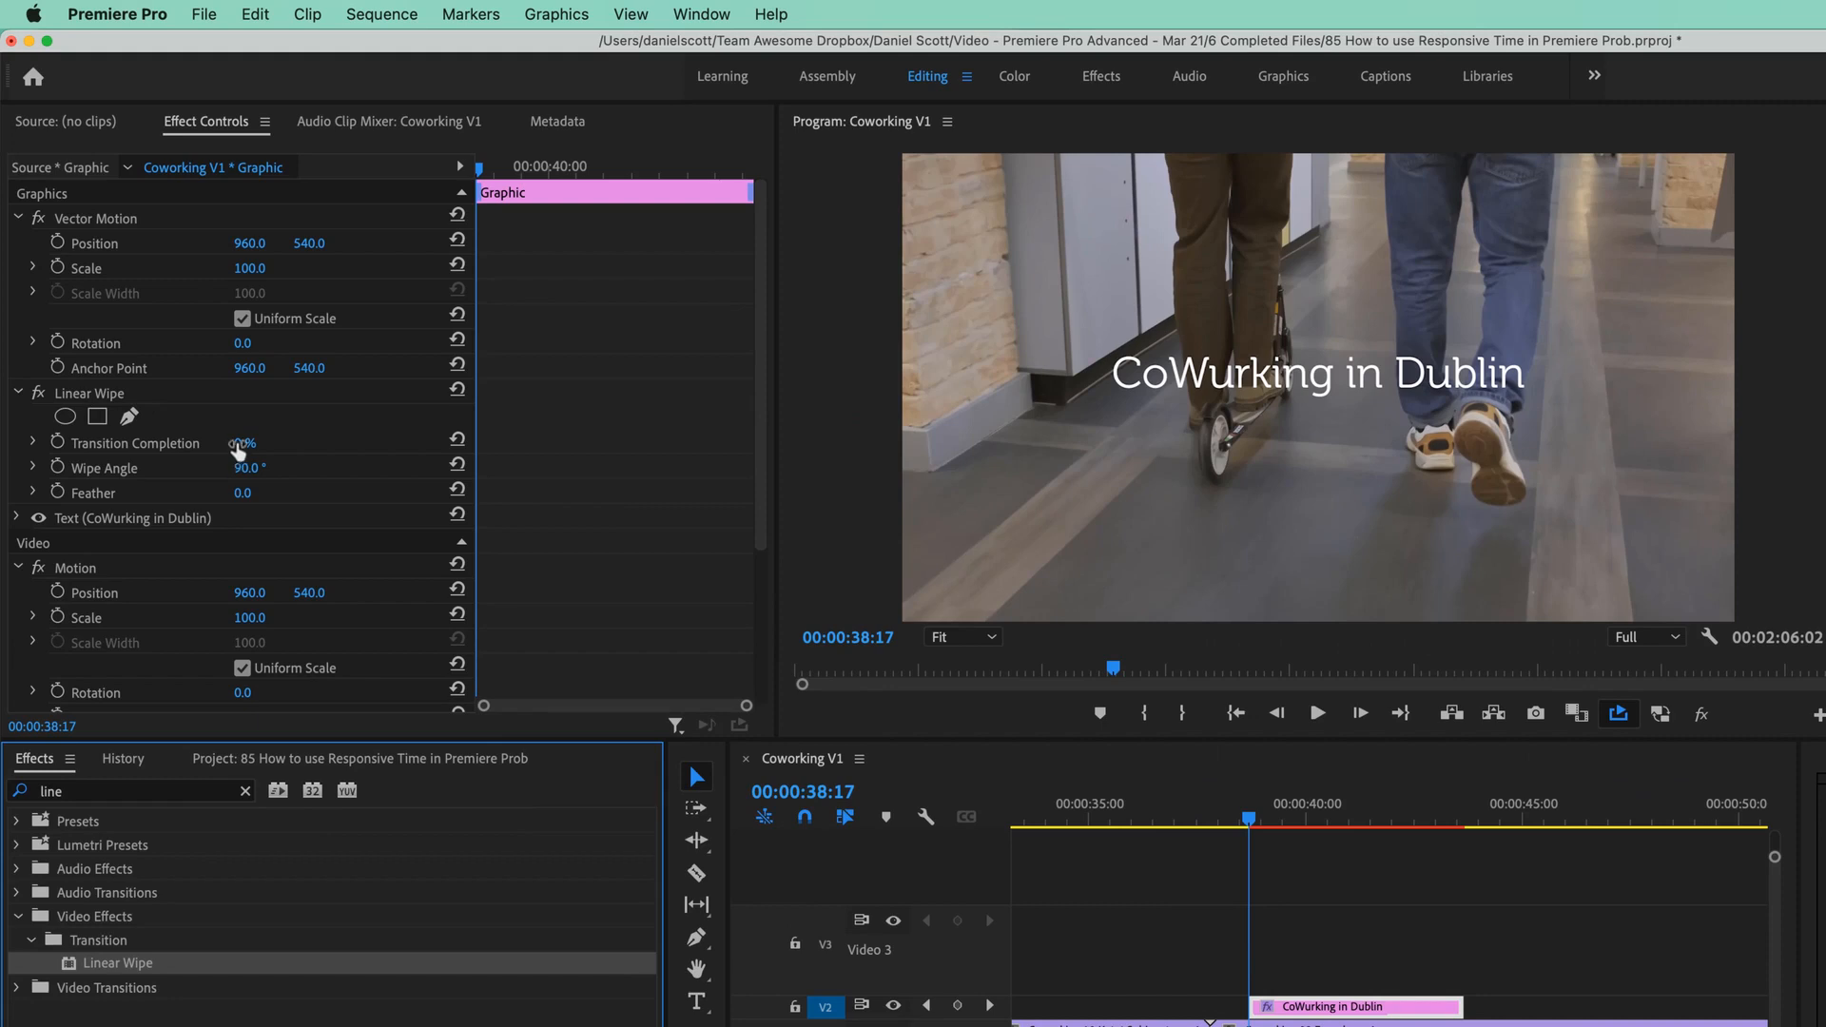
Test the wipe by dragging Transition Completion and Wipe Angle, then undo those changes.
mouse_move(239, 443)
left_mouse_down()
mouse_move(335, 443)
mouse_move(240, 443)
mouse_move(284, 443)
mouse_move(255, 447)
left_mouse_up()
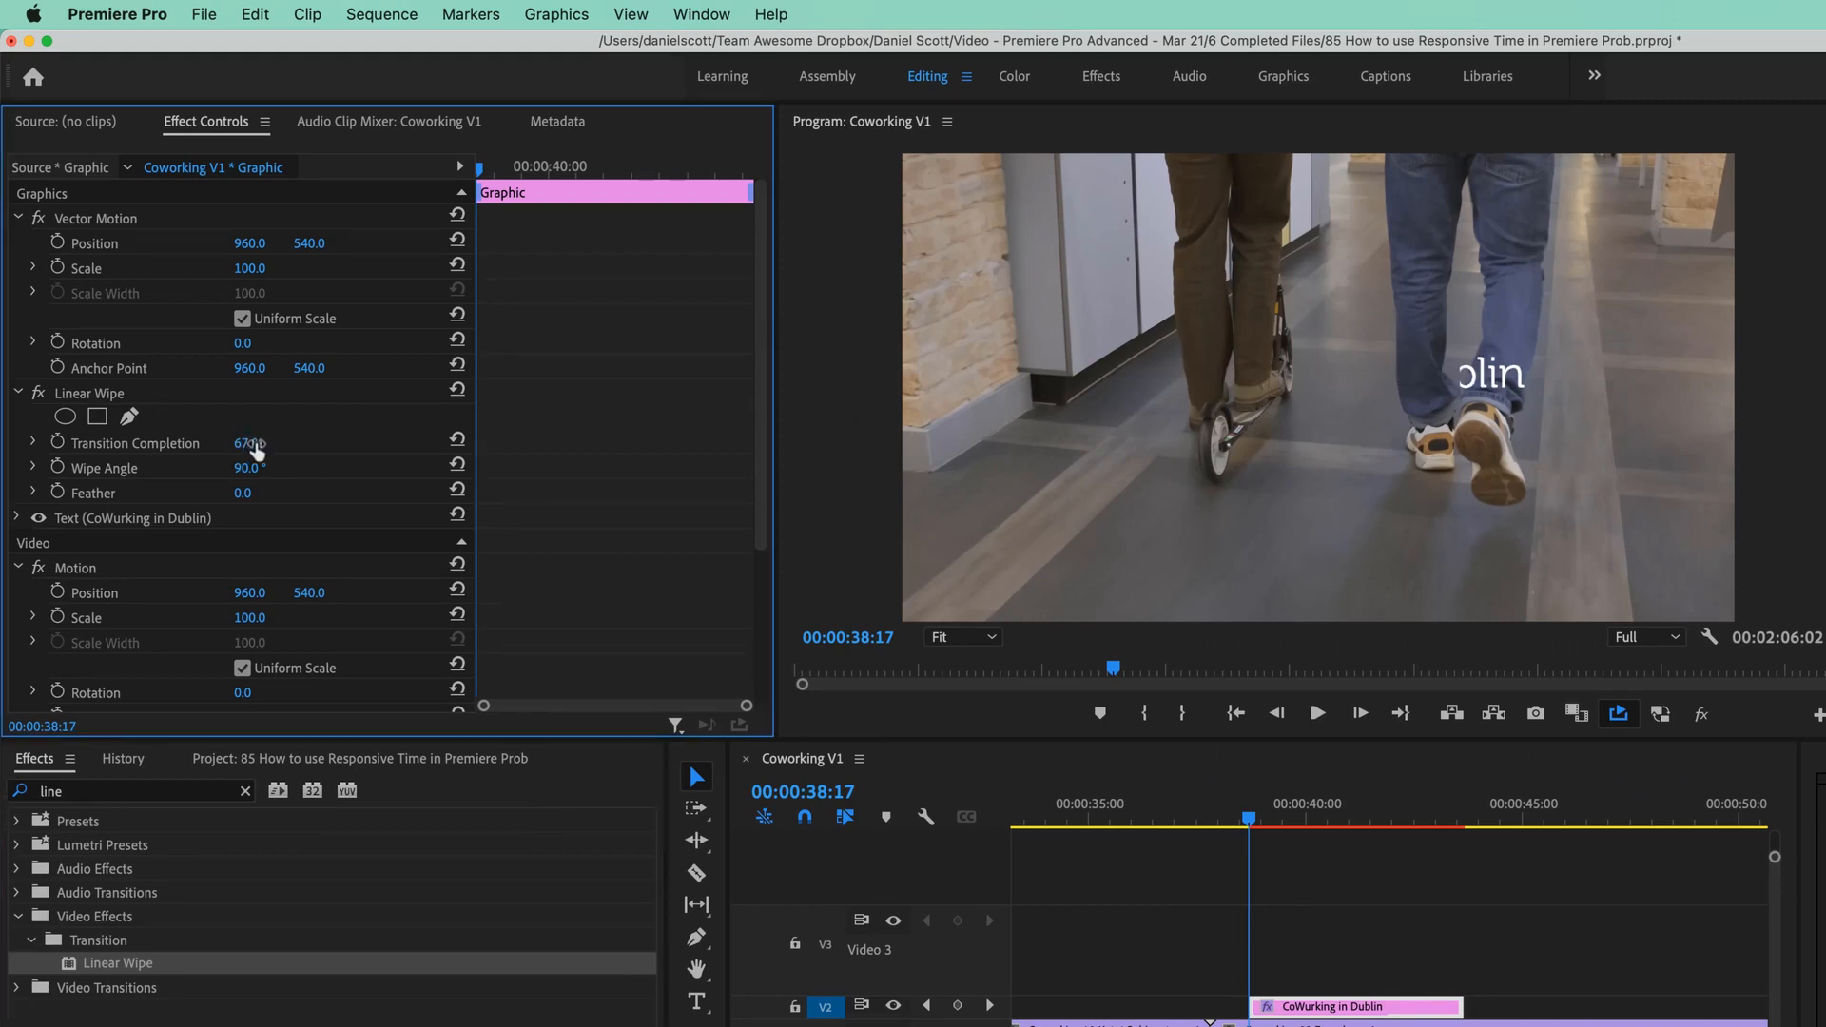
key("super+z")
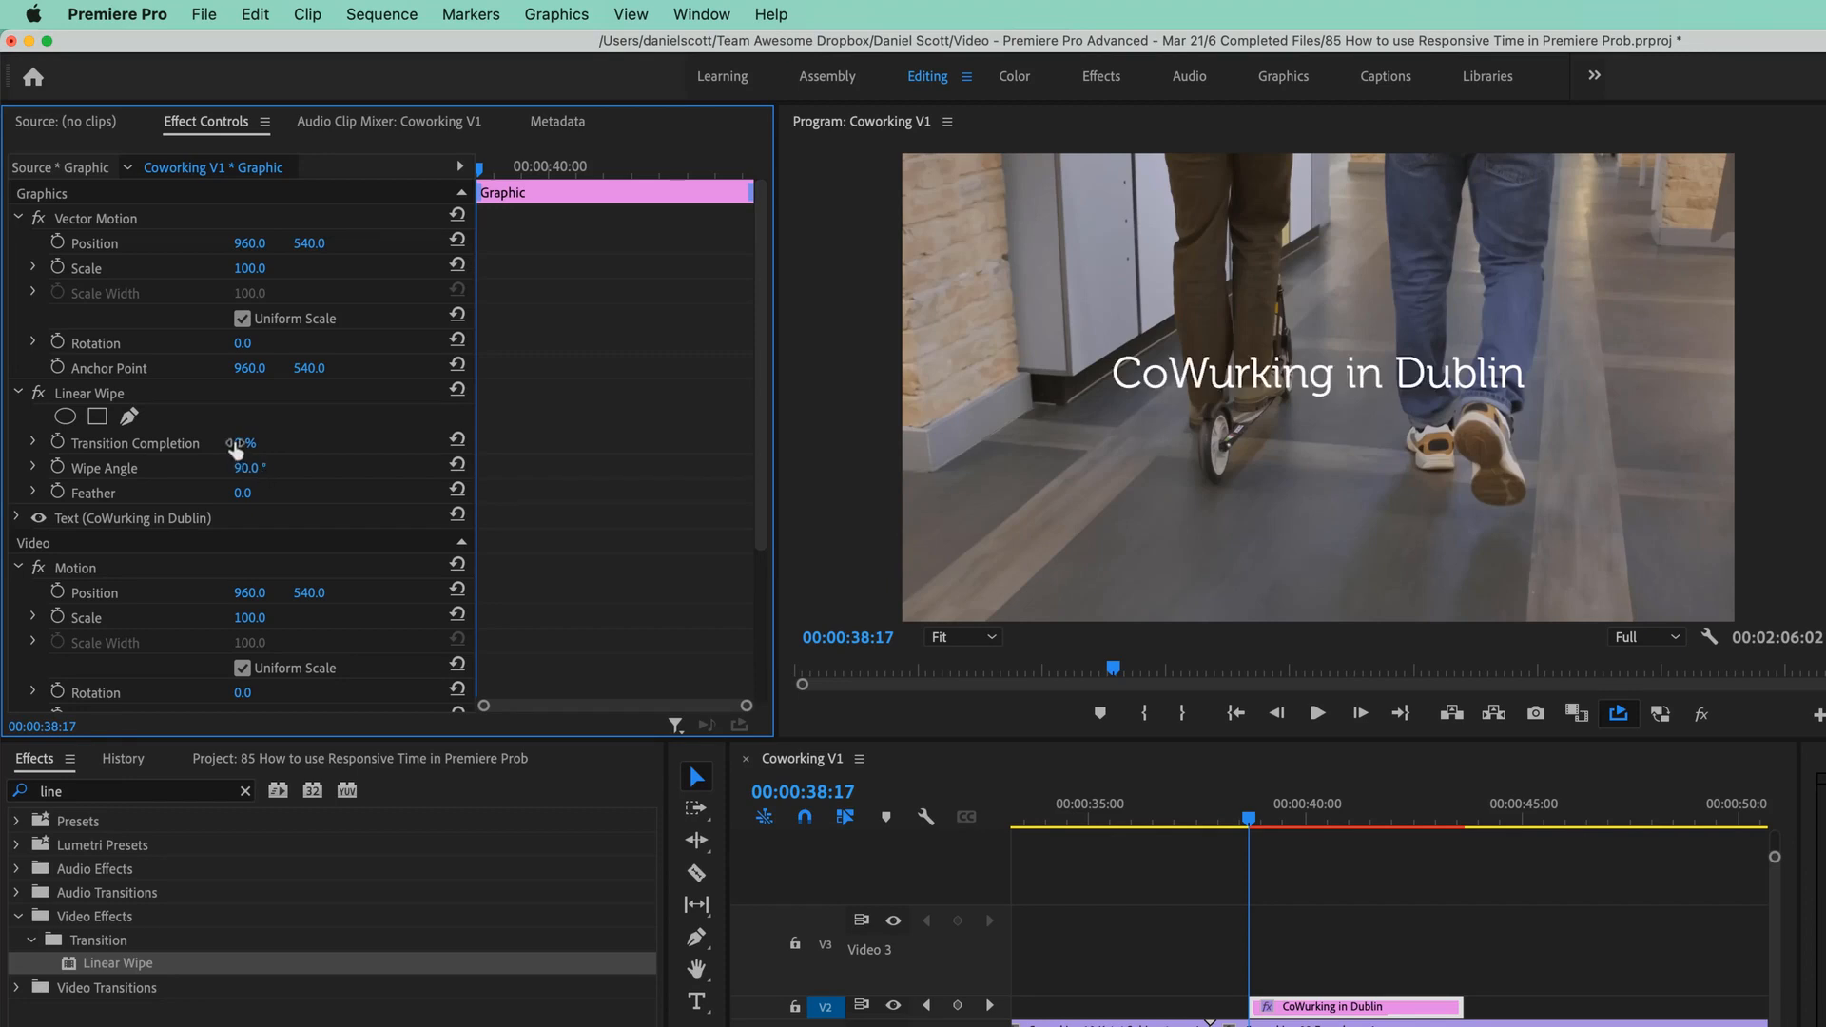
left_click_drag(244, 443, 345, 468)
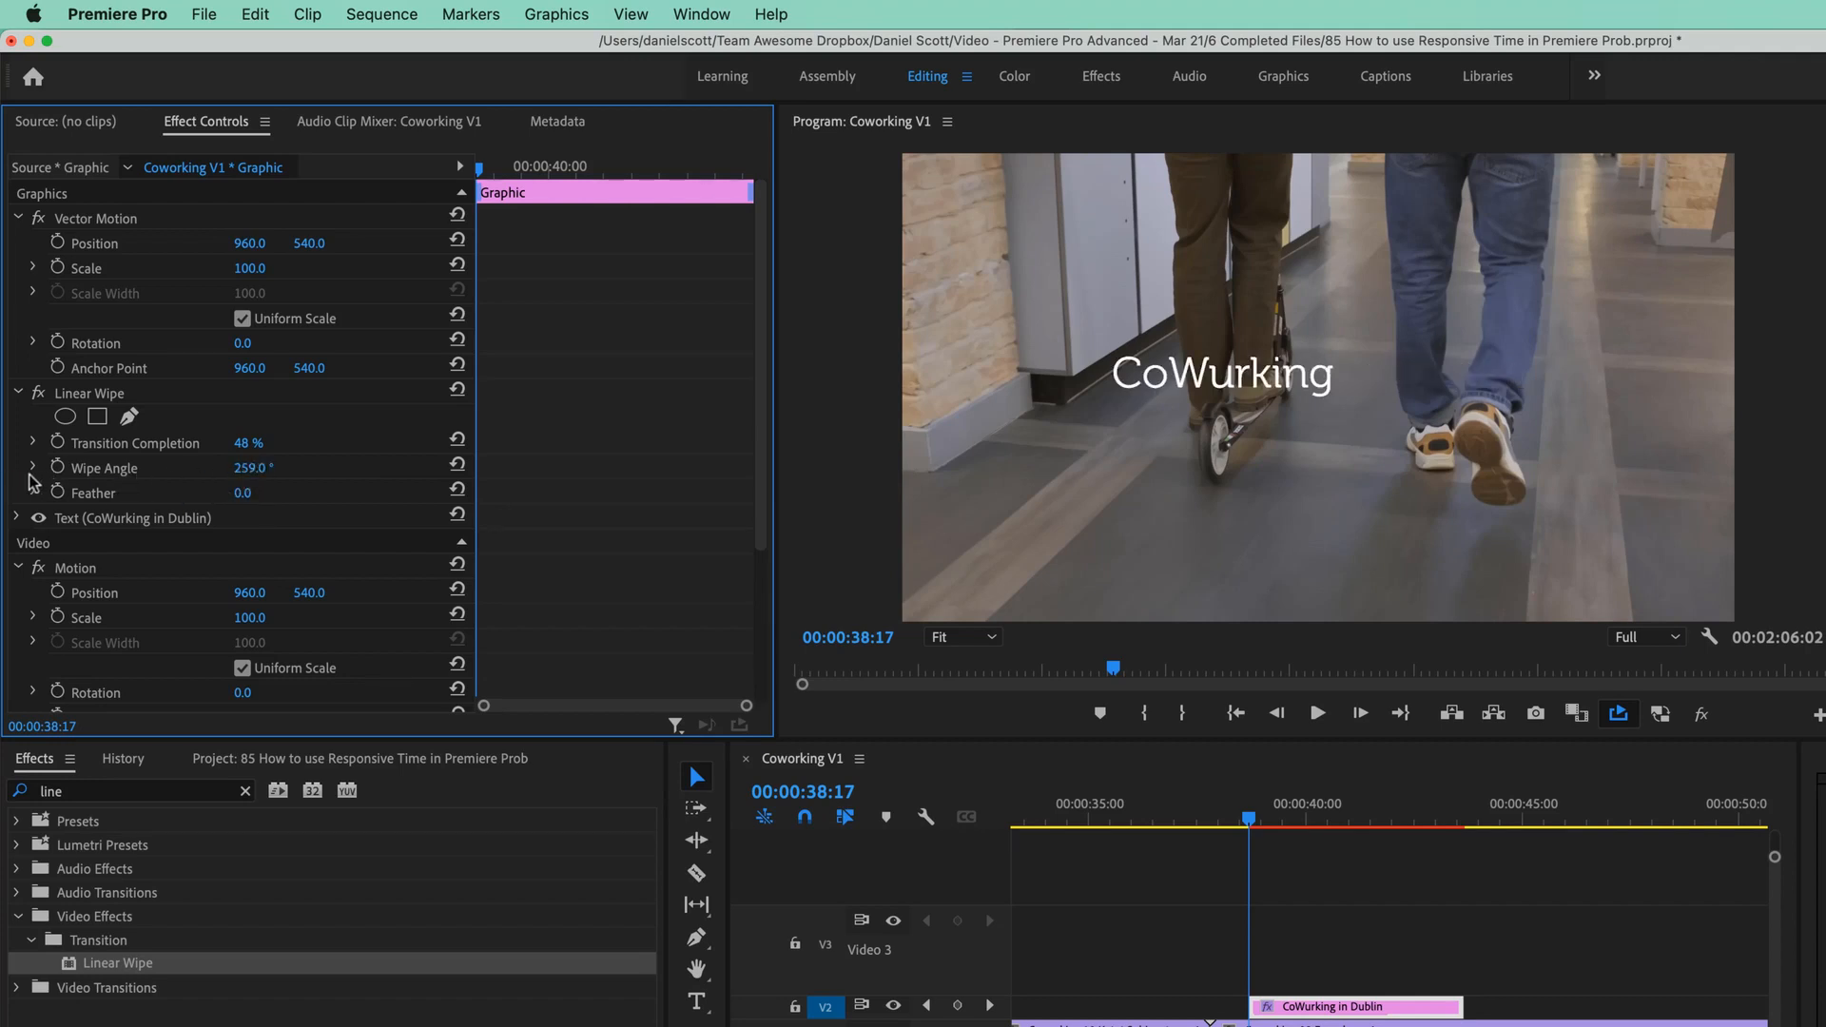
key("super+z")
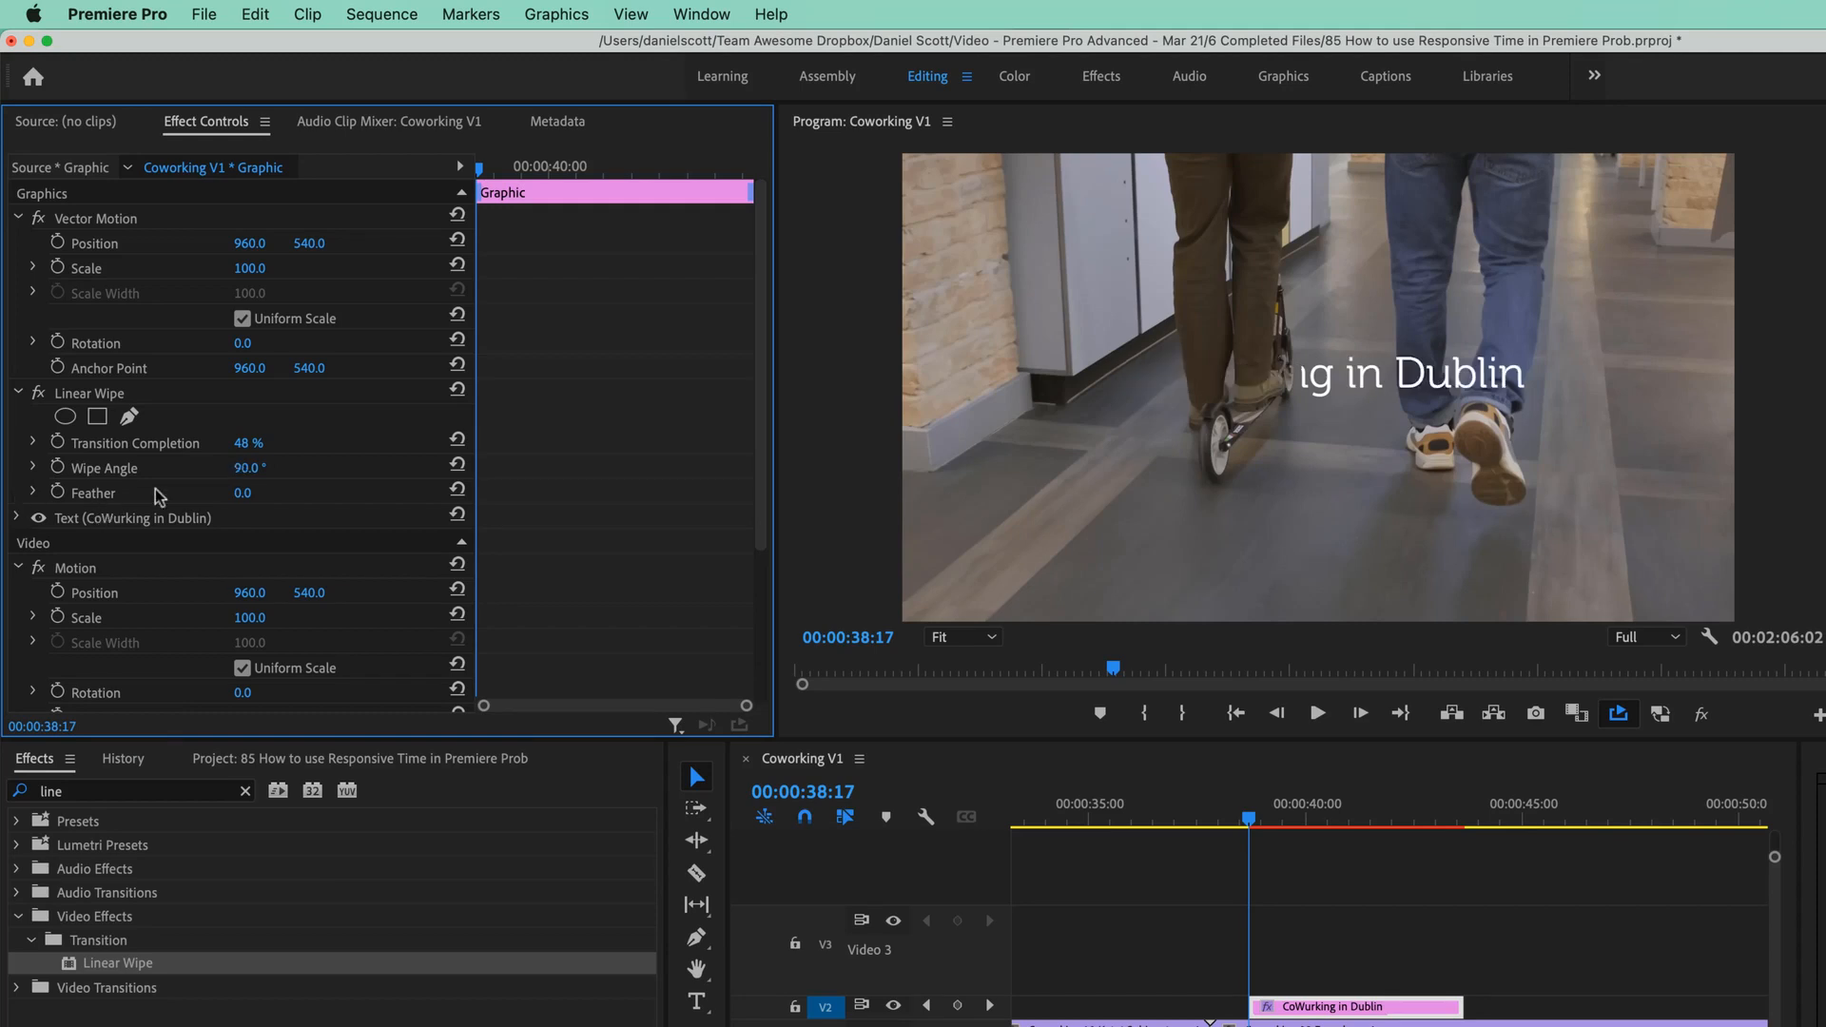
Set Wipe Angle to 270° and return Transition Completion to 0%.
left_click(249, 468)
type("270")
key("Return")
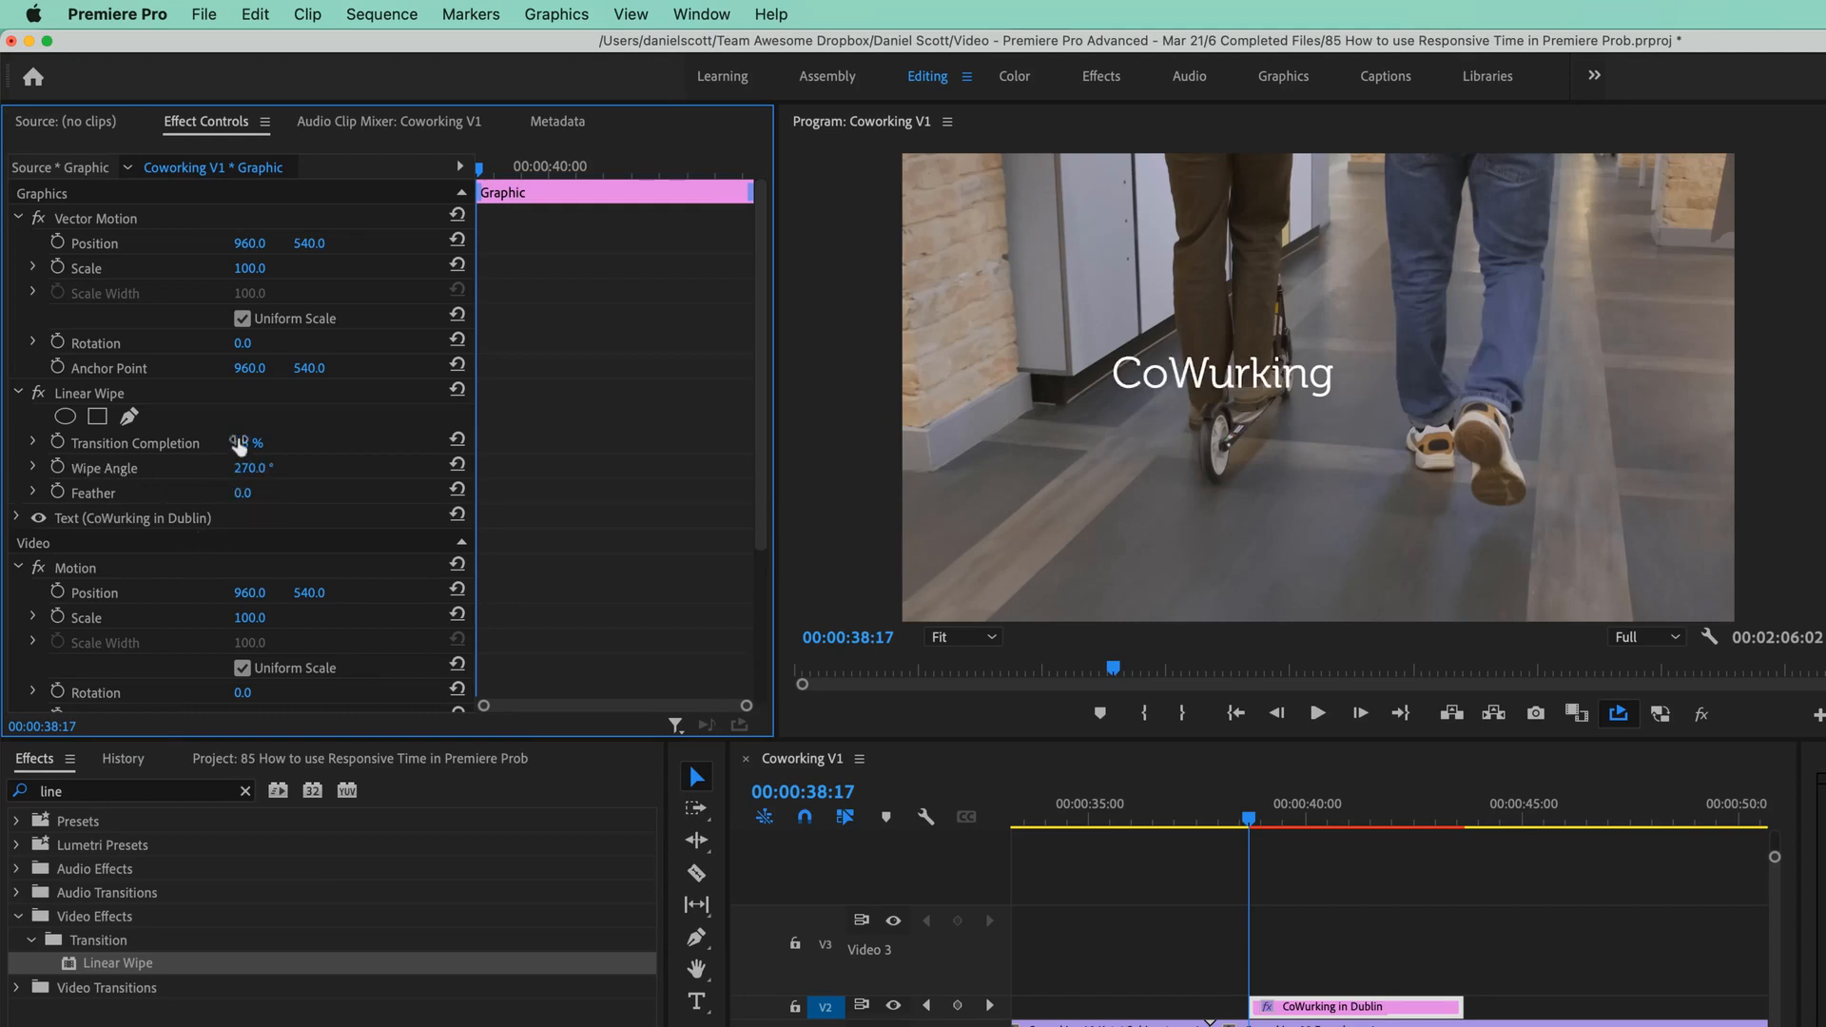
mouse_move(242, 443)
left_mouse_down()
mouse_move(285, 443)
mouse_move(251, 443)
left_mouse_up()
left_click(243, 442)
type("0")
key("Return")
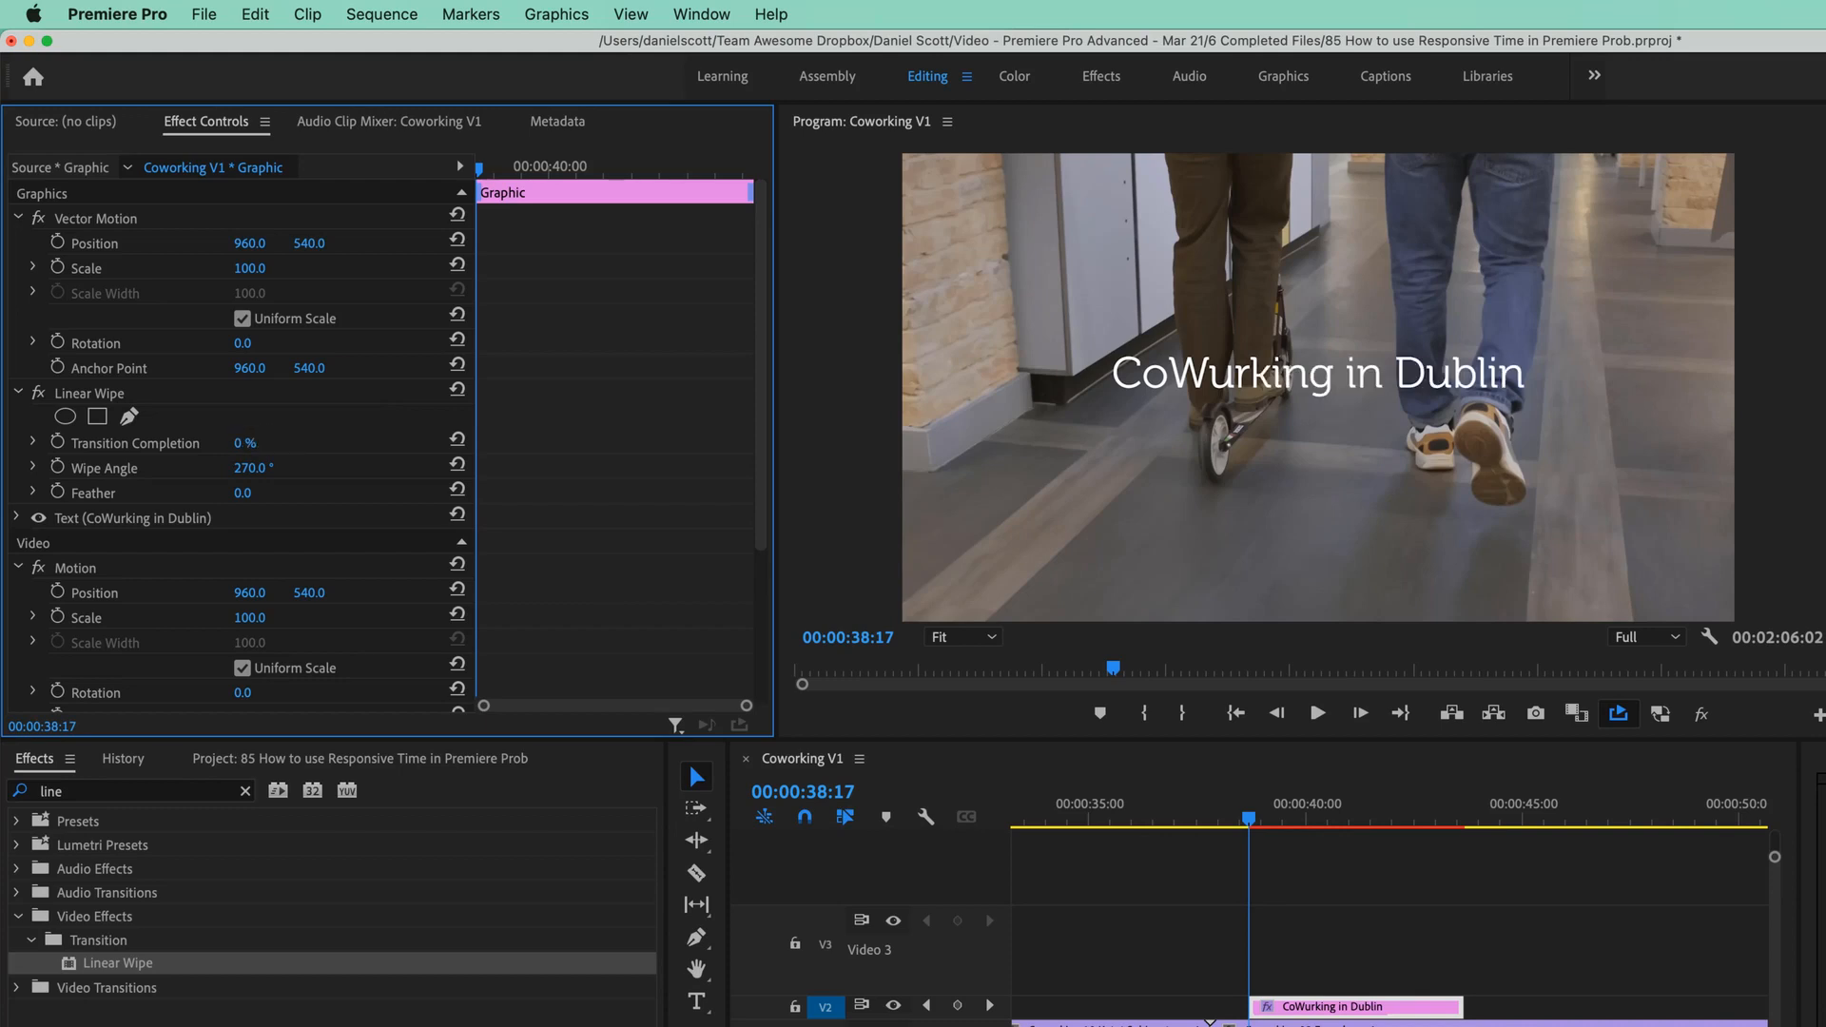
Keyframe Transition Completion at 100% on the clip start and 0% at the reveal point.
left_click_drag(243, 445, 352, 445)
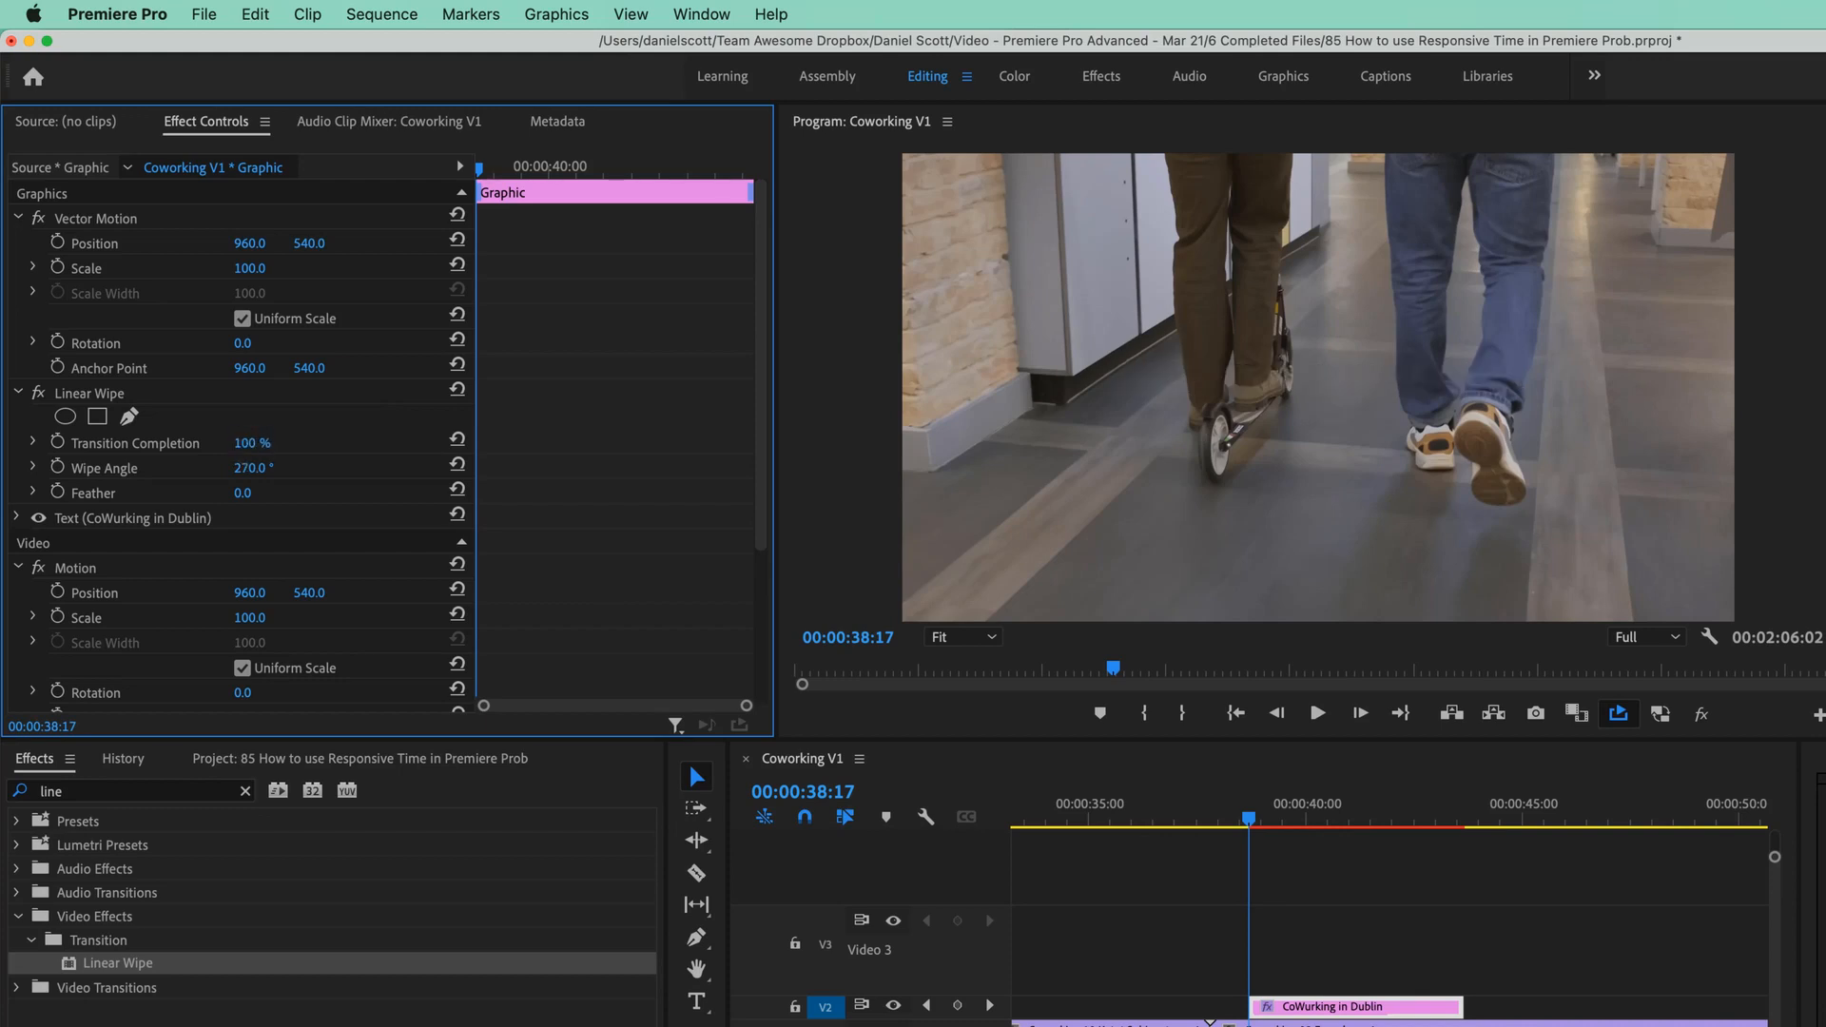
left_click(58, 443)
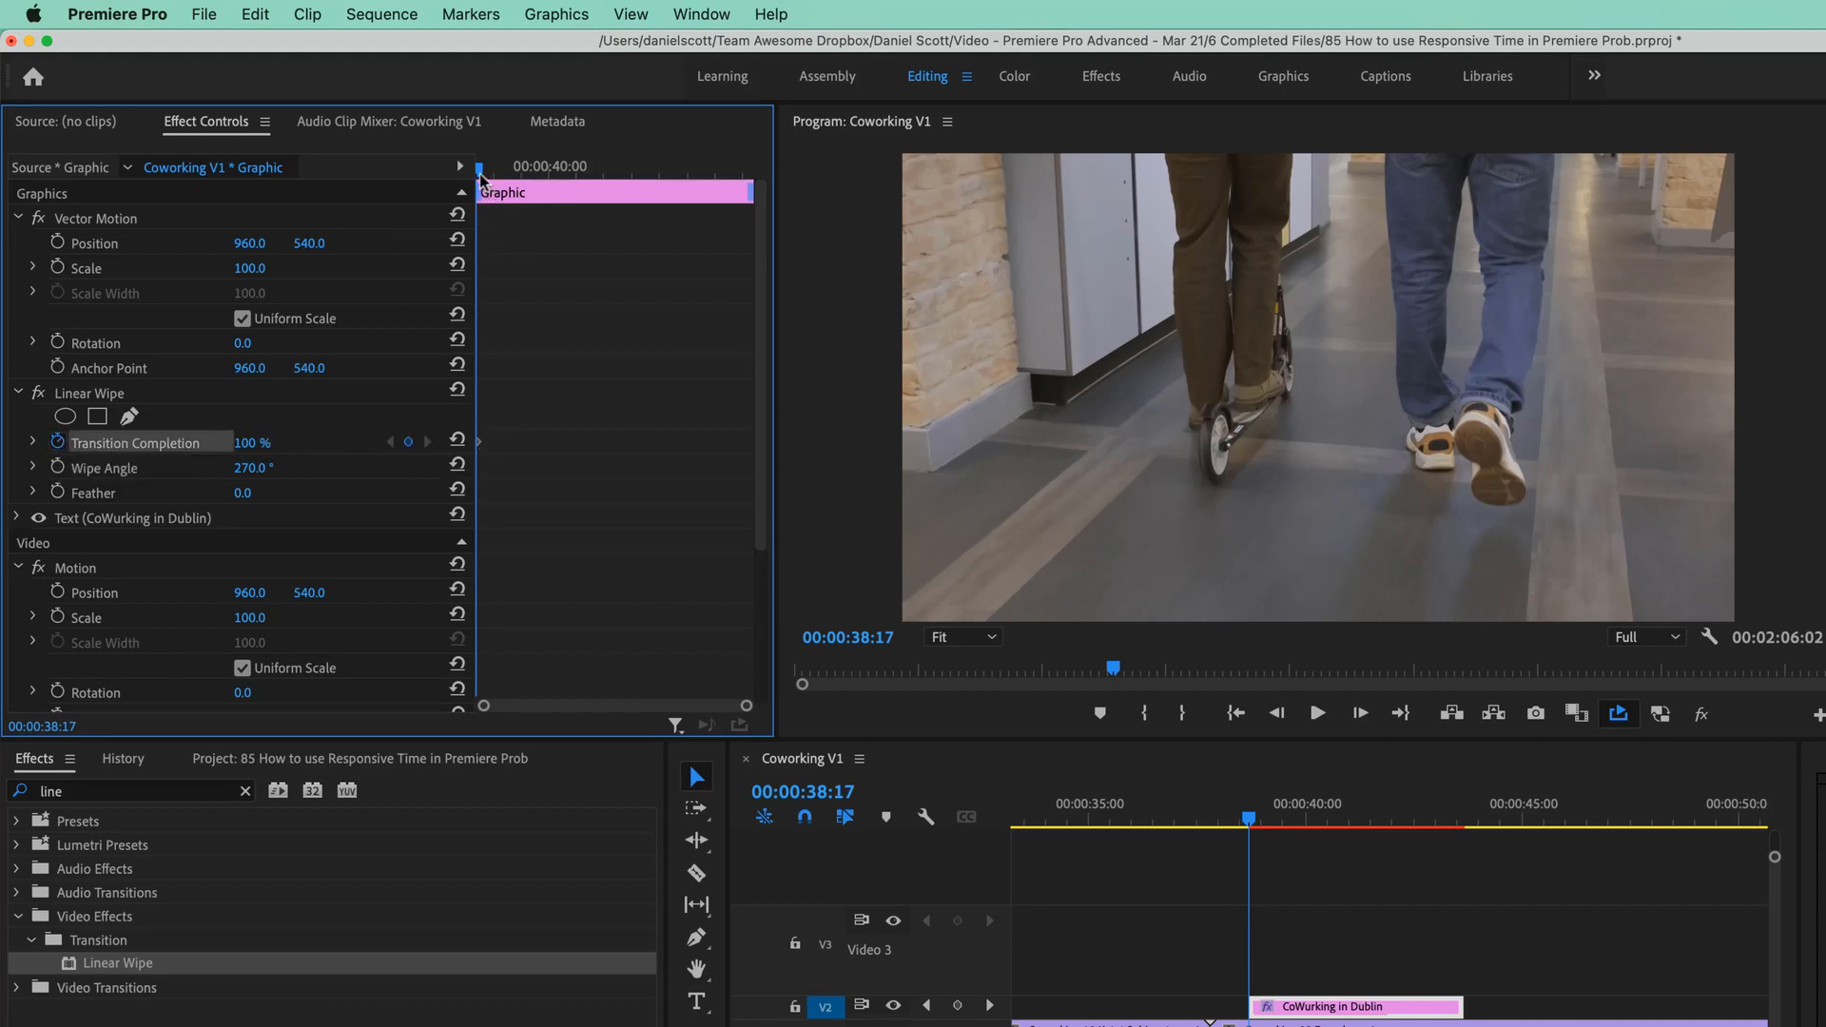
key("space")
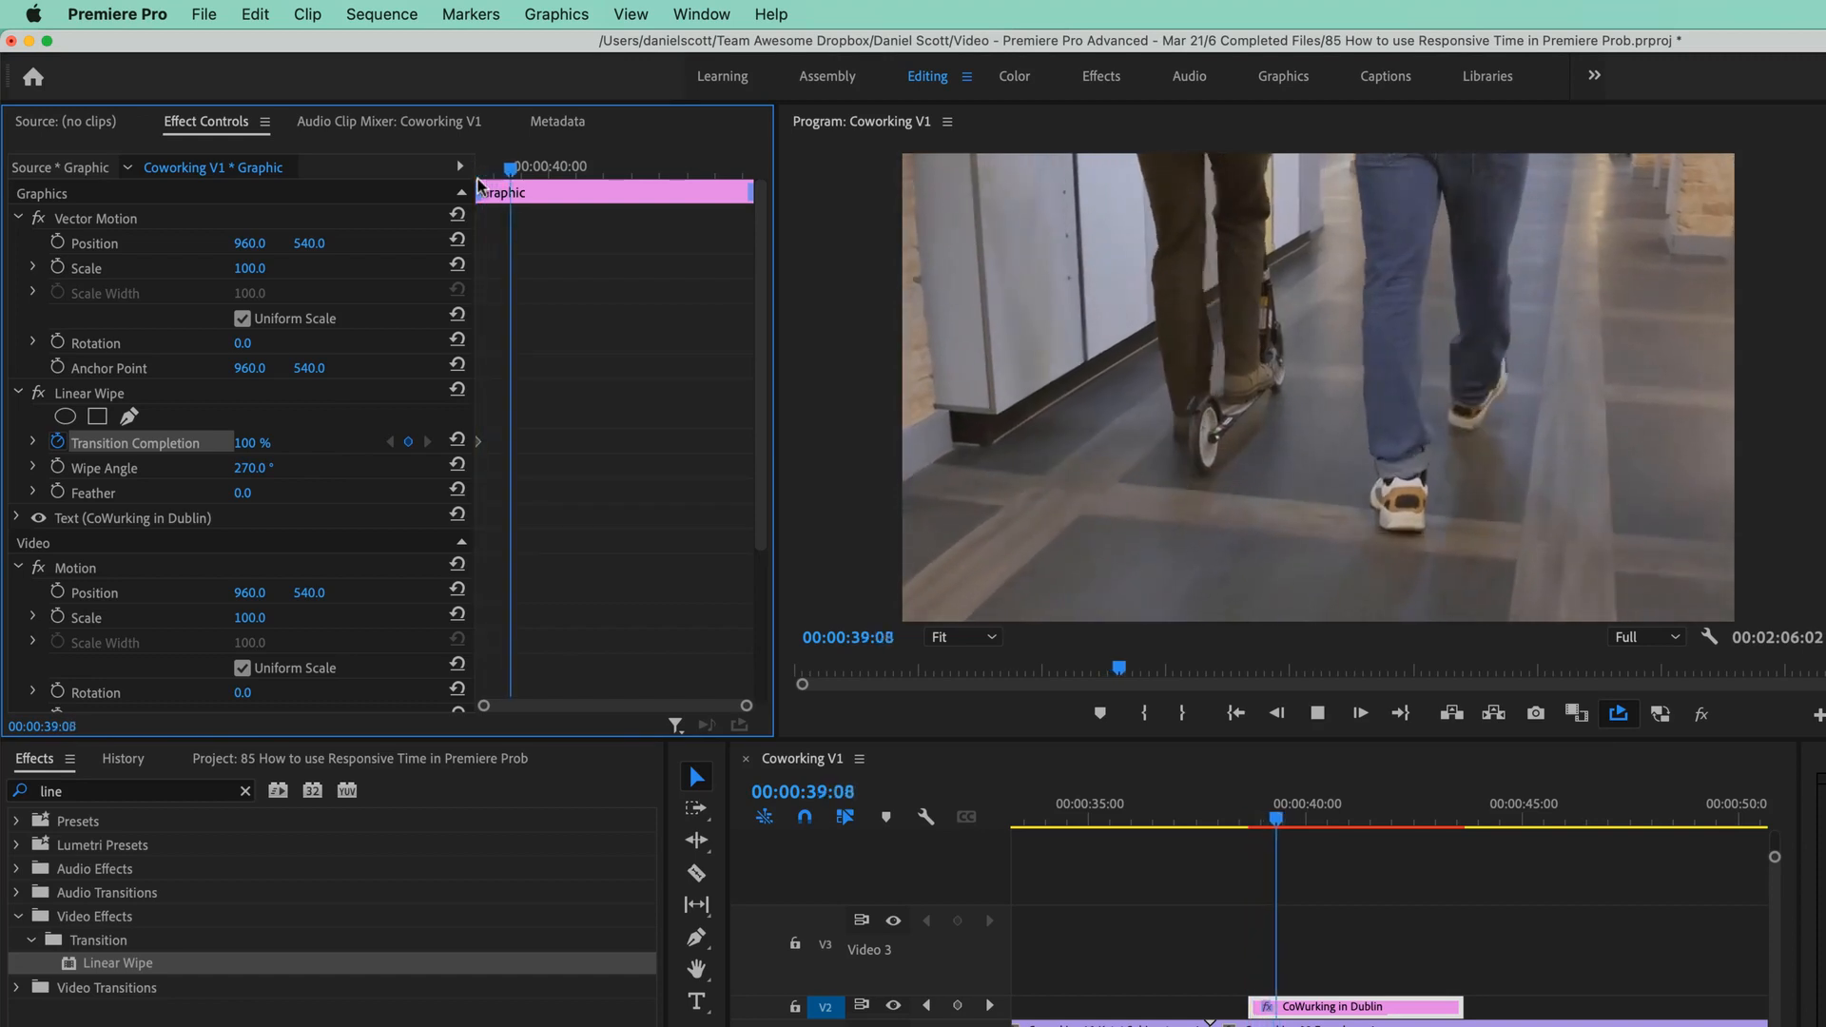
key("space")
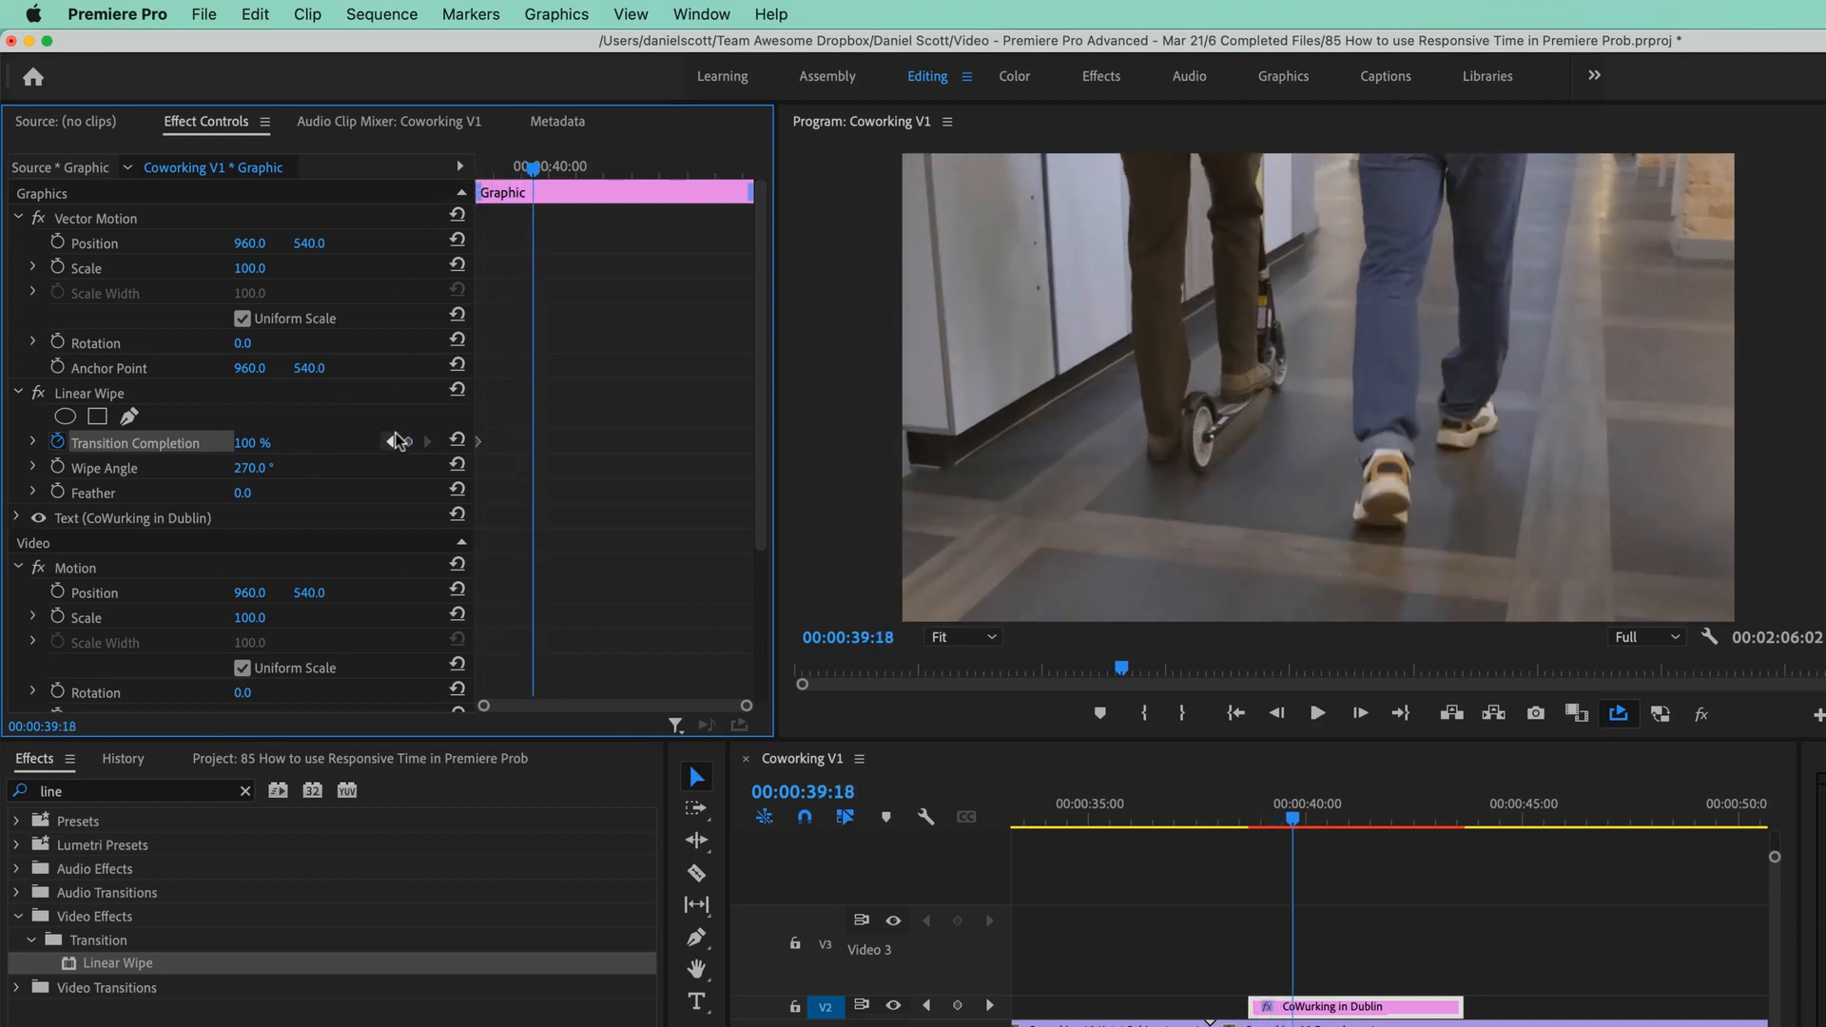
left_click_drag(246, 444, 124, 444)
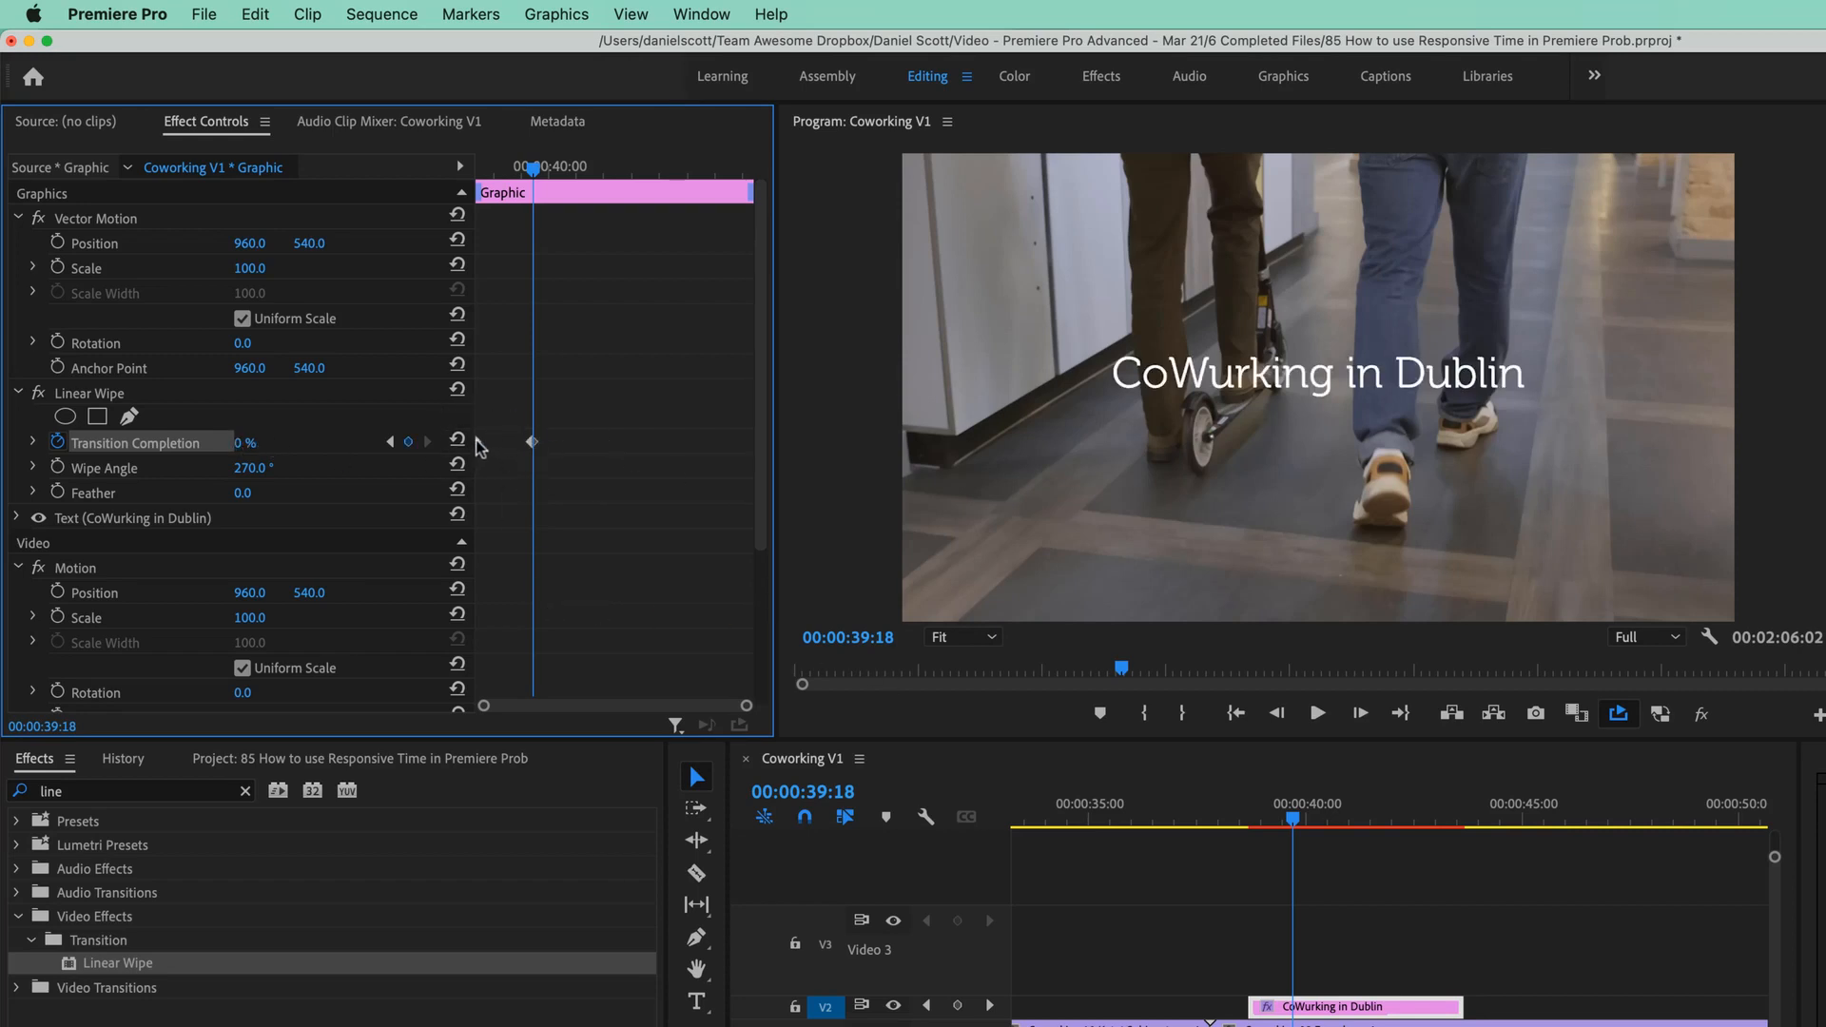
left_click_drag(1295, 820, 1448, 839)
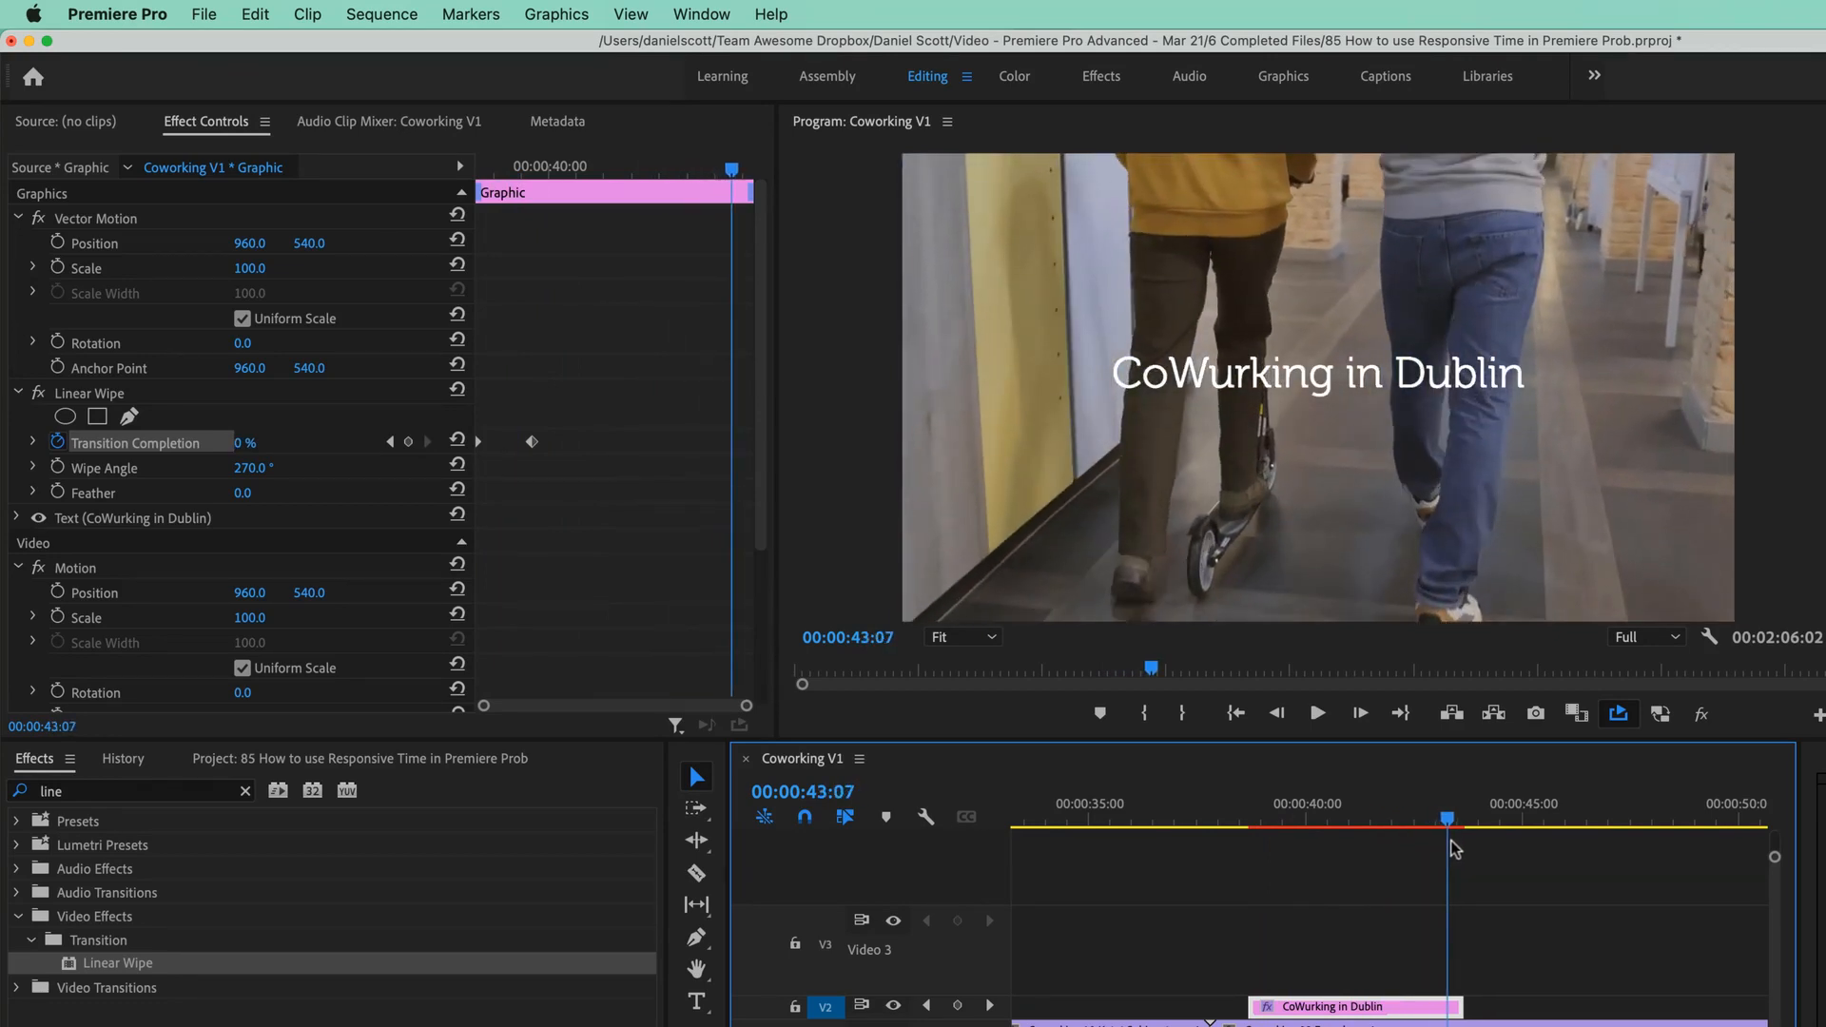
Add a 0% hold keyframe and a 100% keyframe at the clip's end for the wipe-off.
left_click(408, 441)
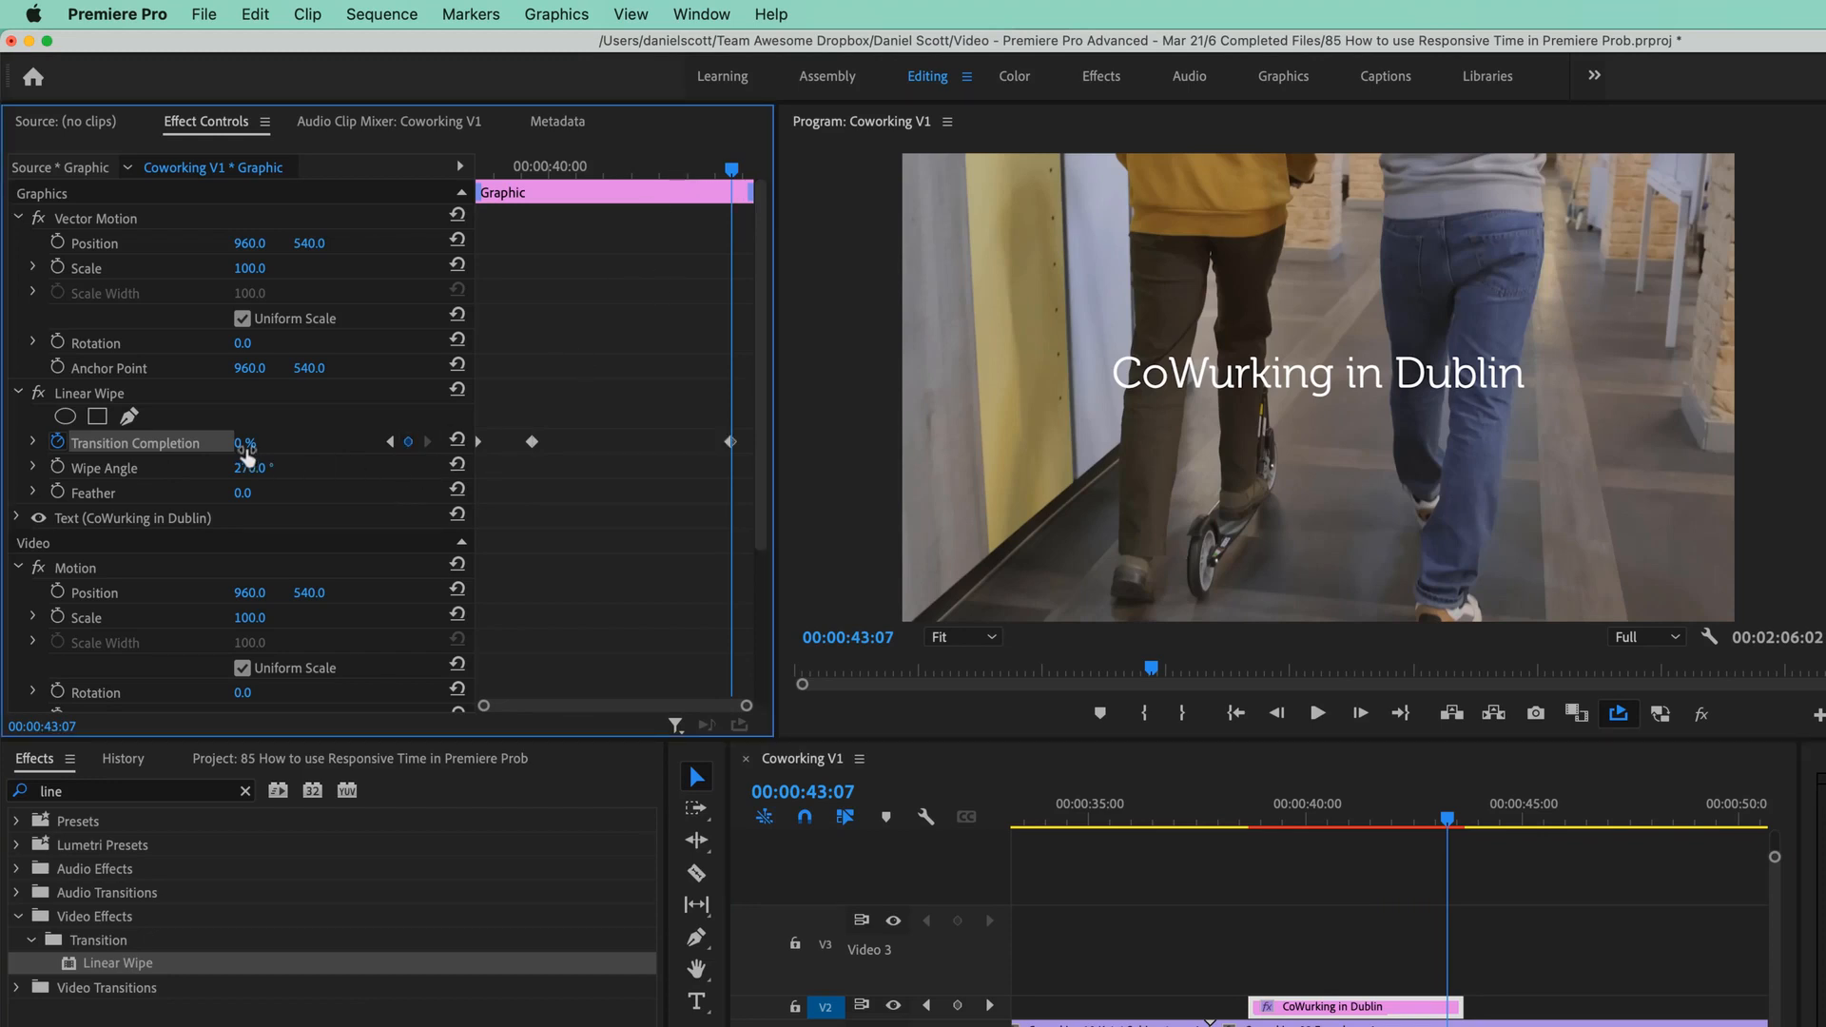
left_click_drag(739, 169, 758, 175)
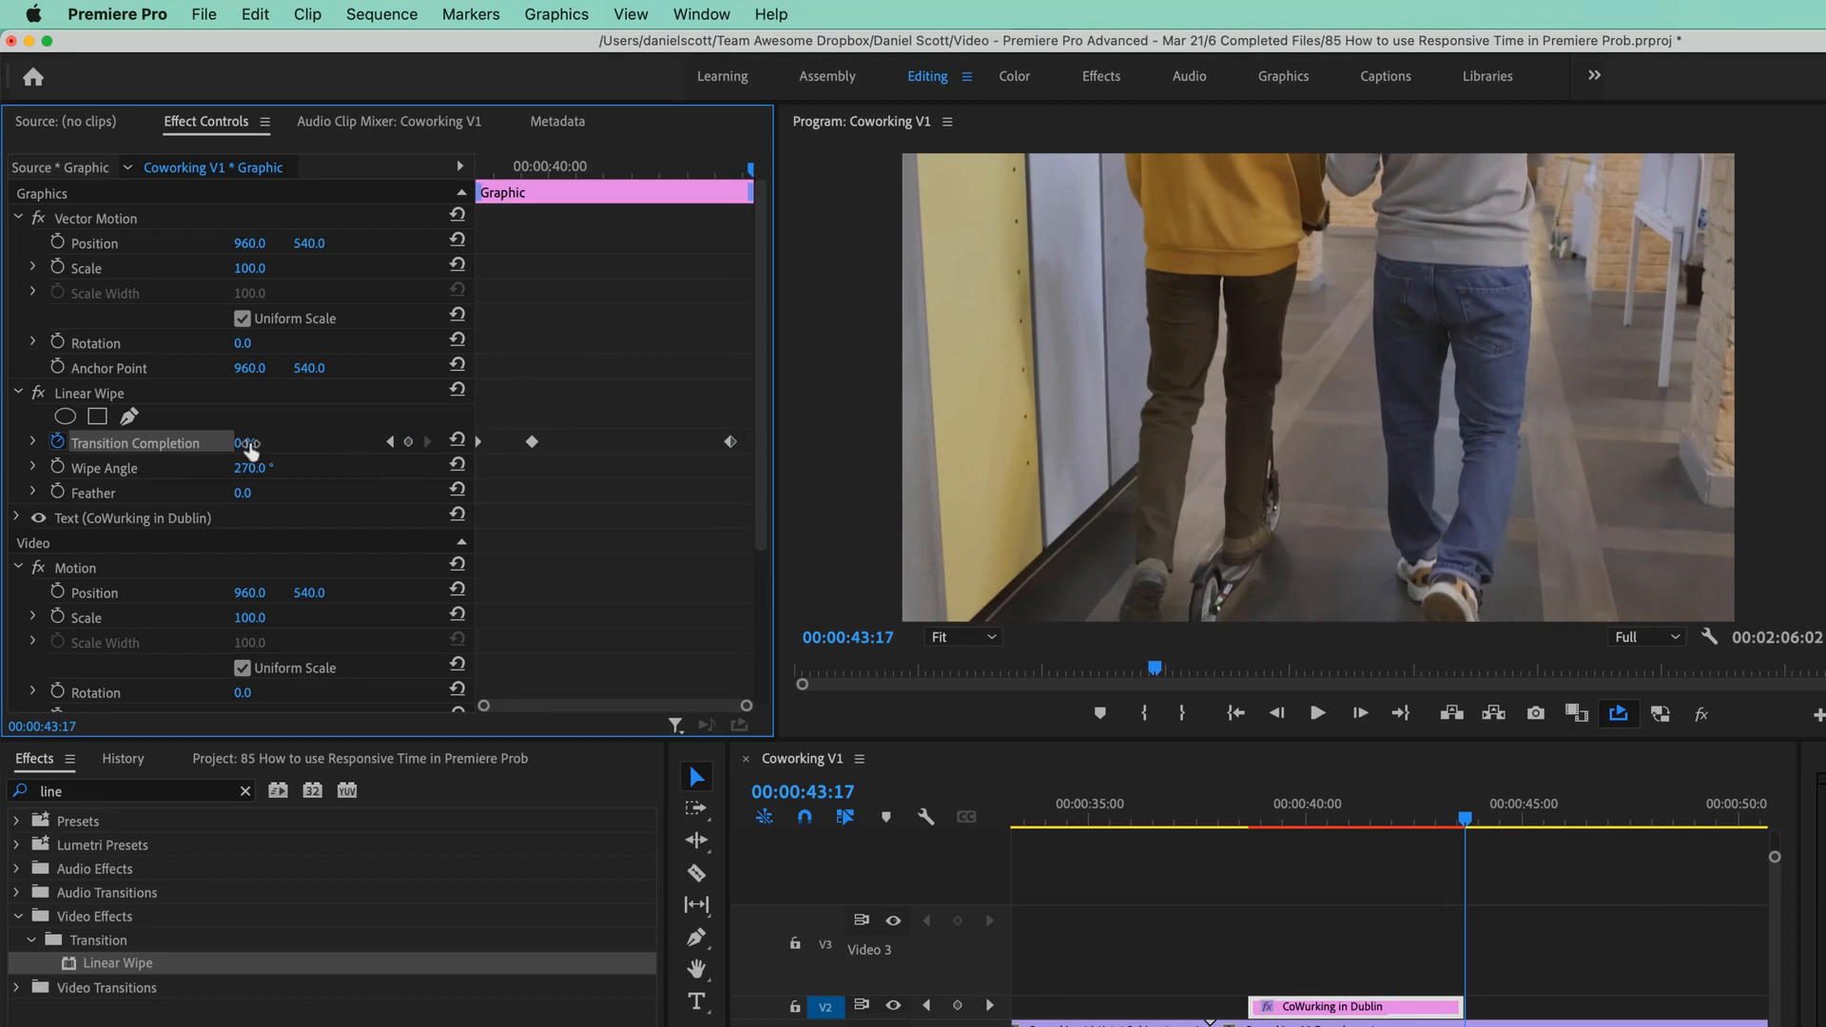
left_click(1454, 818)
left_click_drag(1456, 825, 1306, 835)
left_click_drag(730, 442, 718, 447)
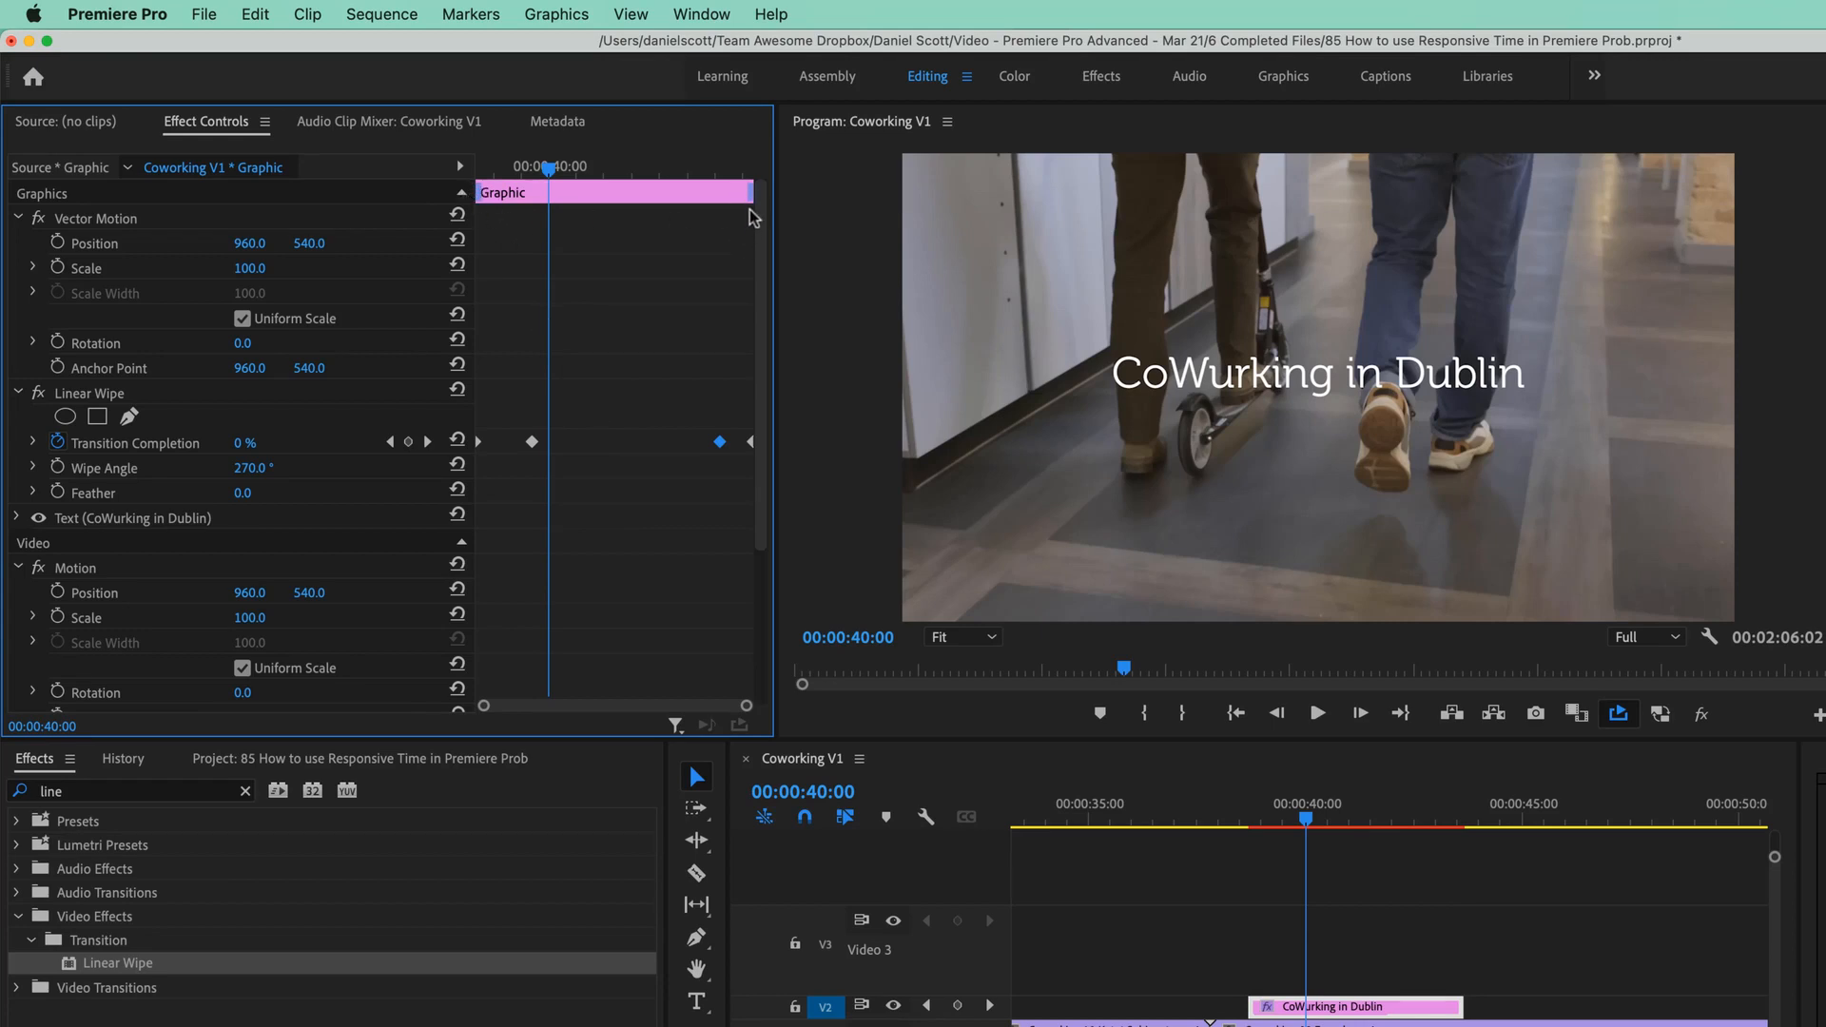
Drag the Graphic bar's handles to set an intro over the wipe-on and a 00:00:00:19 outro.
left_click_drag(481, 197, 540, 195)
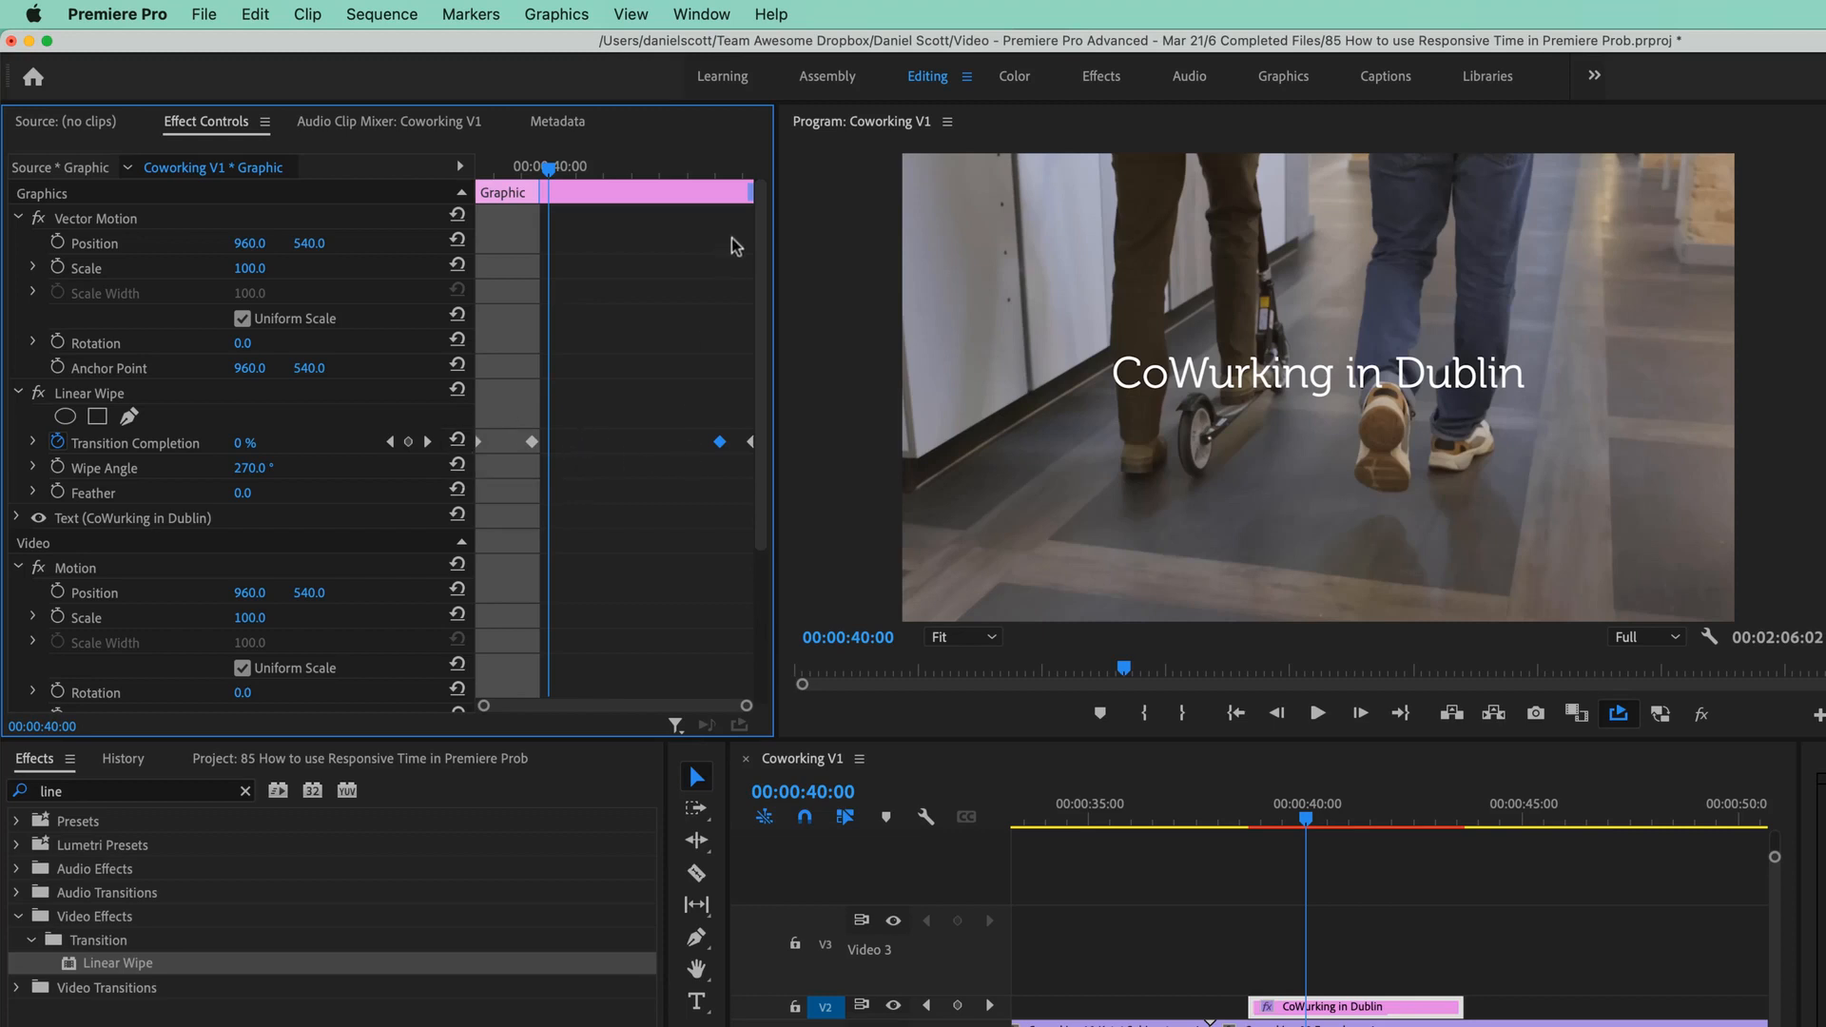
left_click_drag(750, 192, 714, 195)
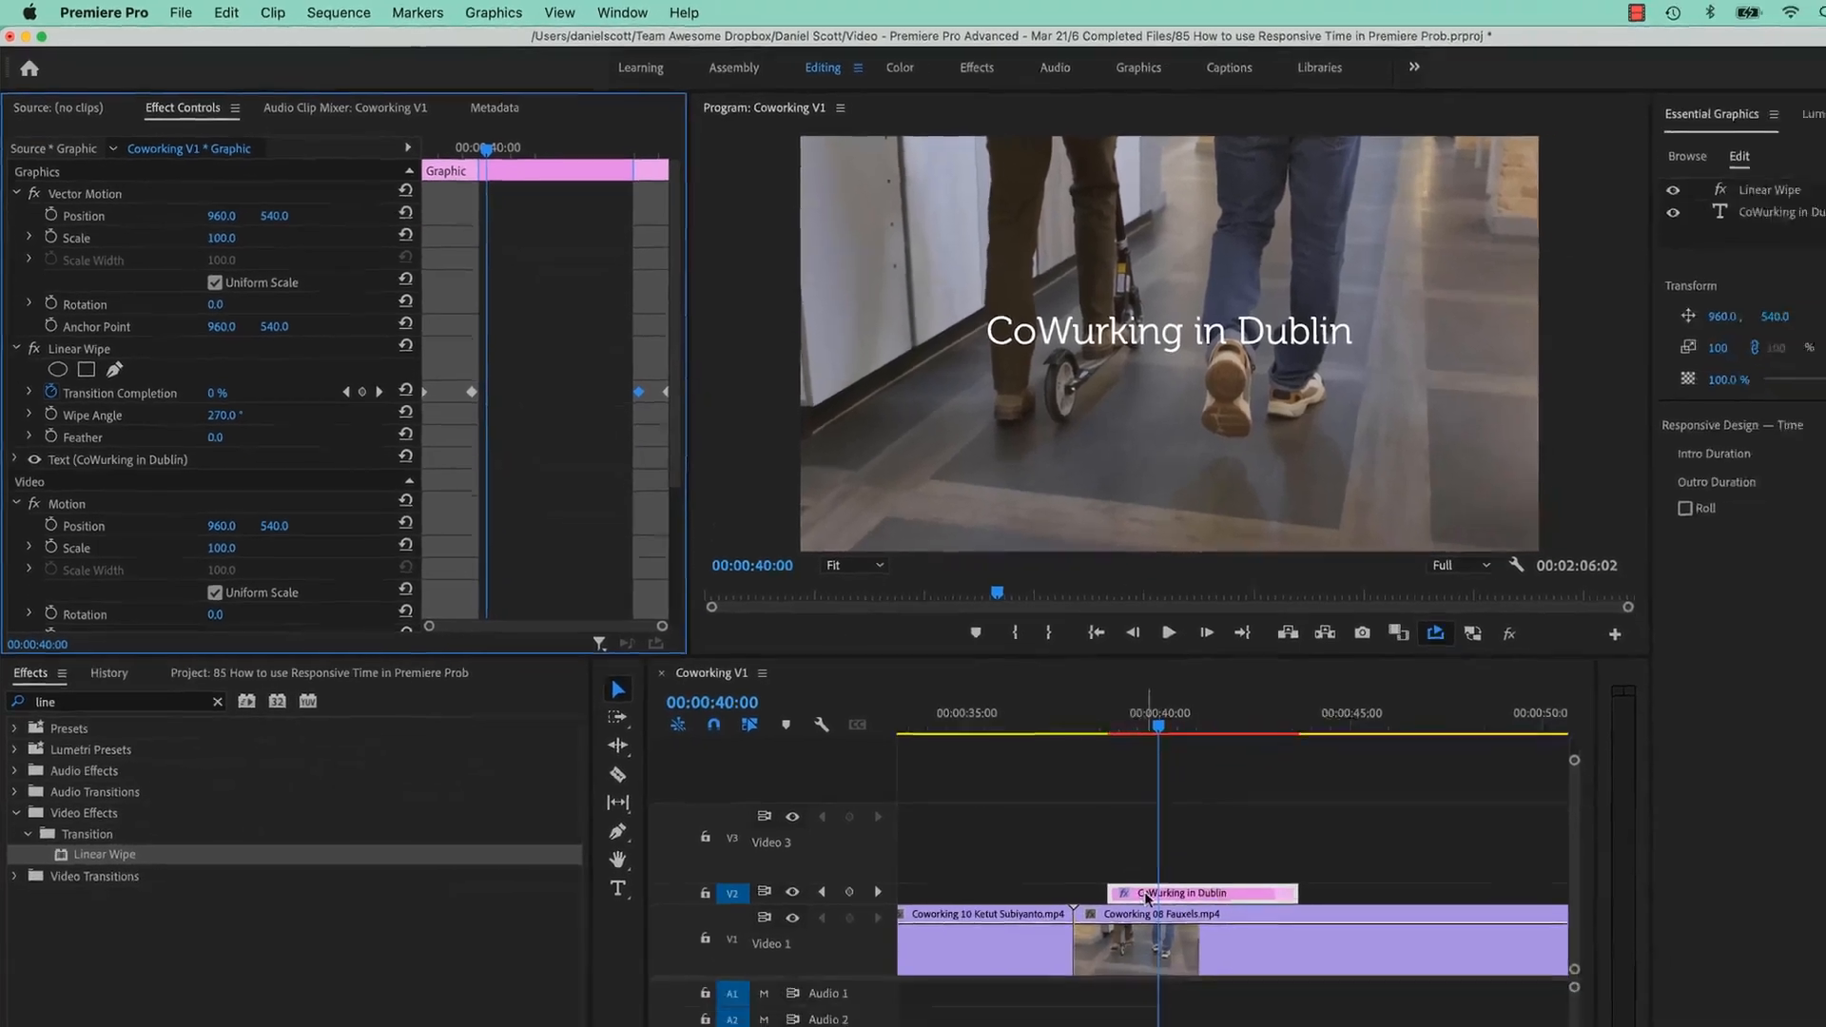
Move the title clip earlier and paste a copy later in the sequence.
left_click_drag(1201, 895, 1203, 895)
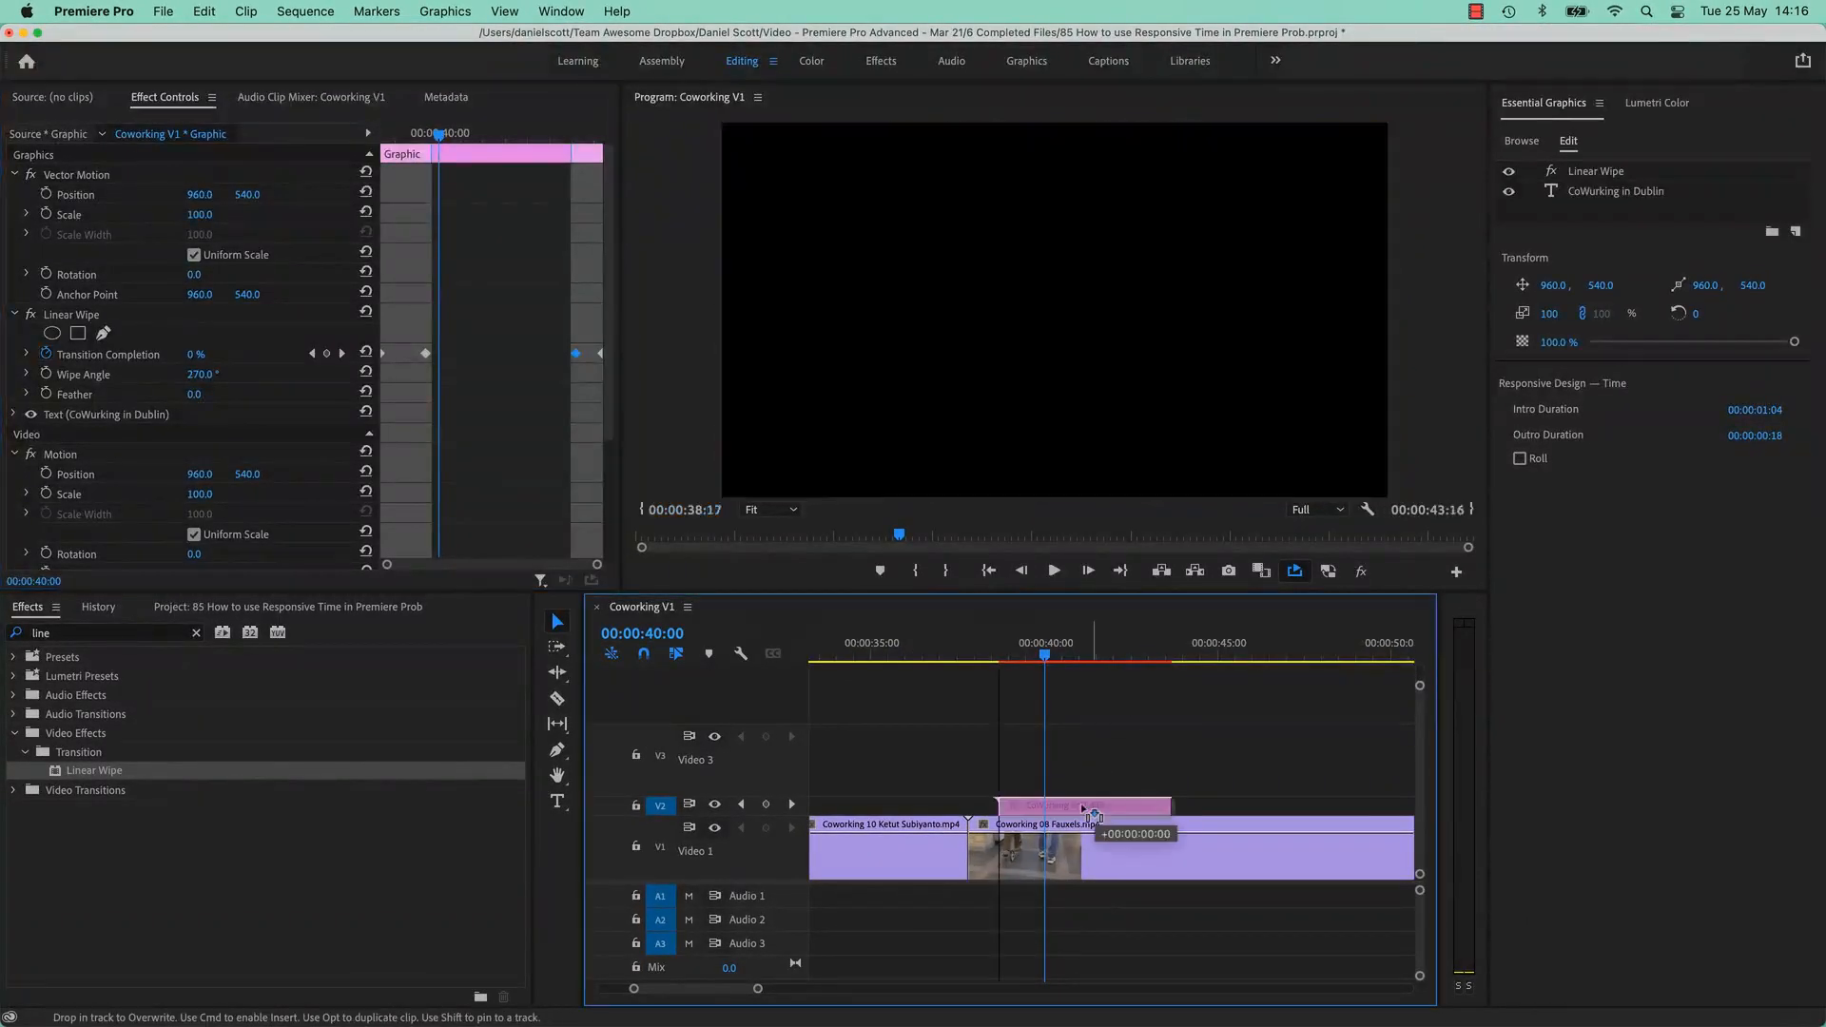
left_click_drag(1083, 808, 1054, 806)
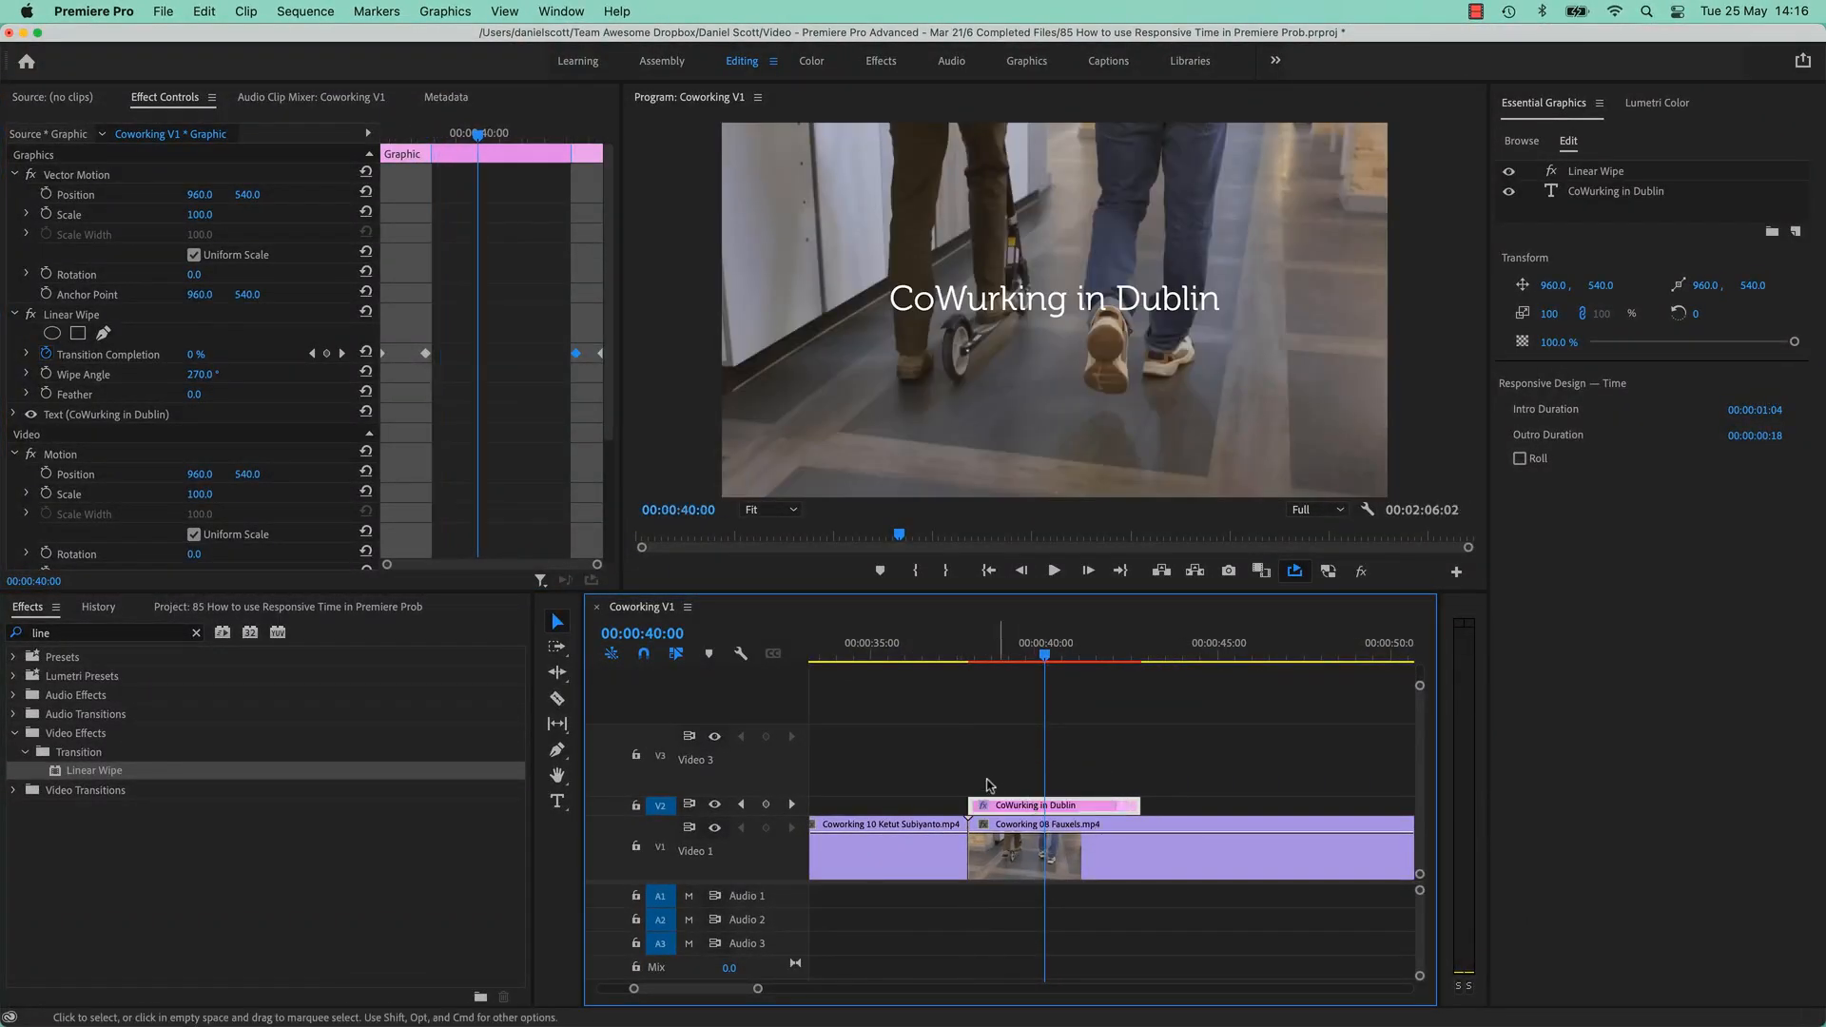
left_click(1180, 648)
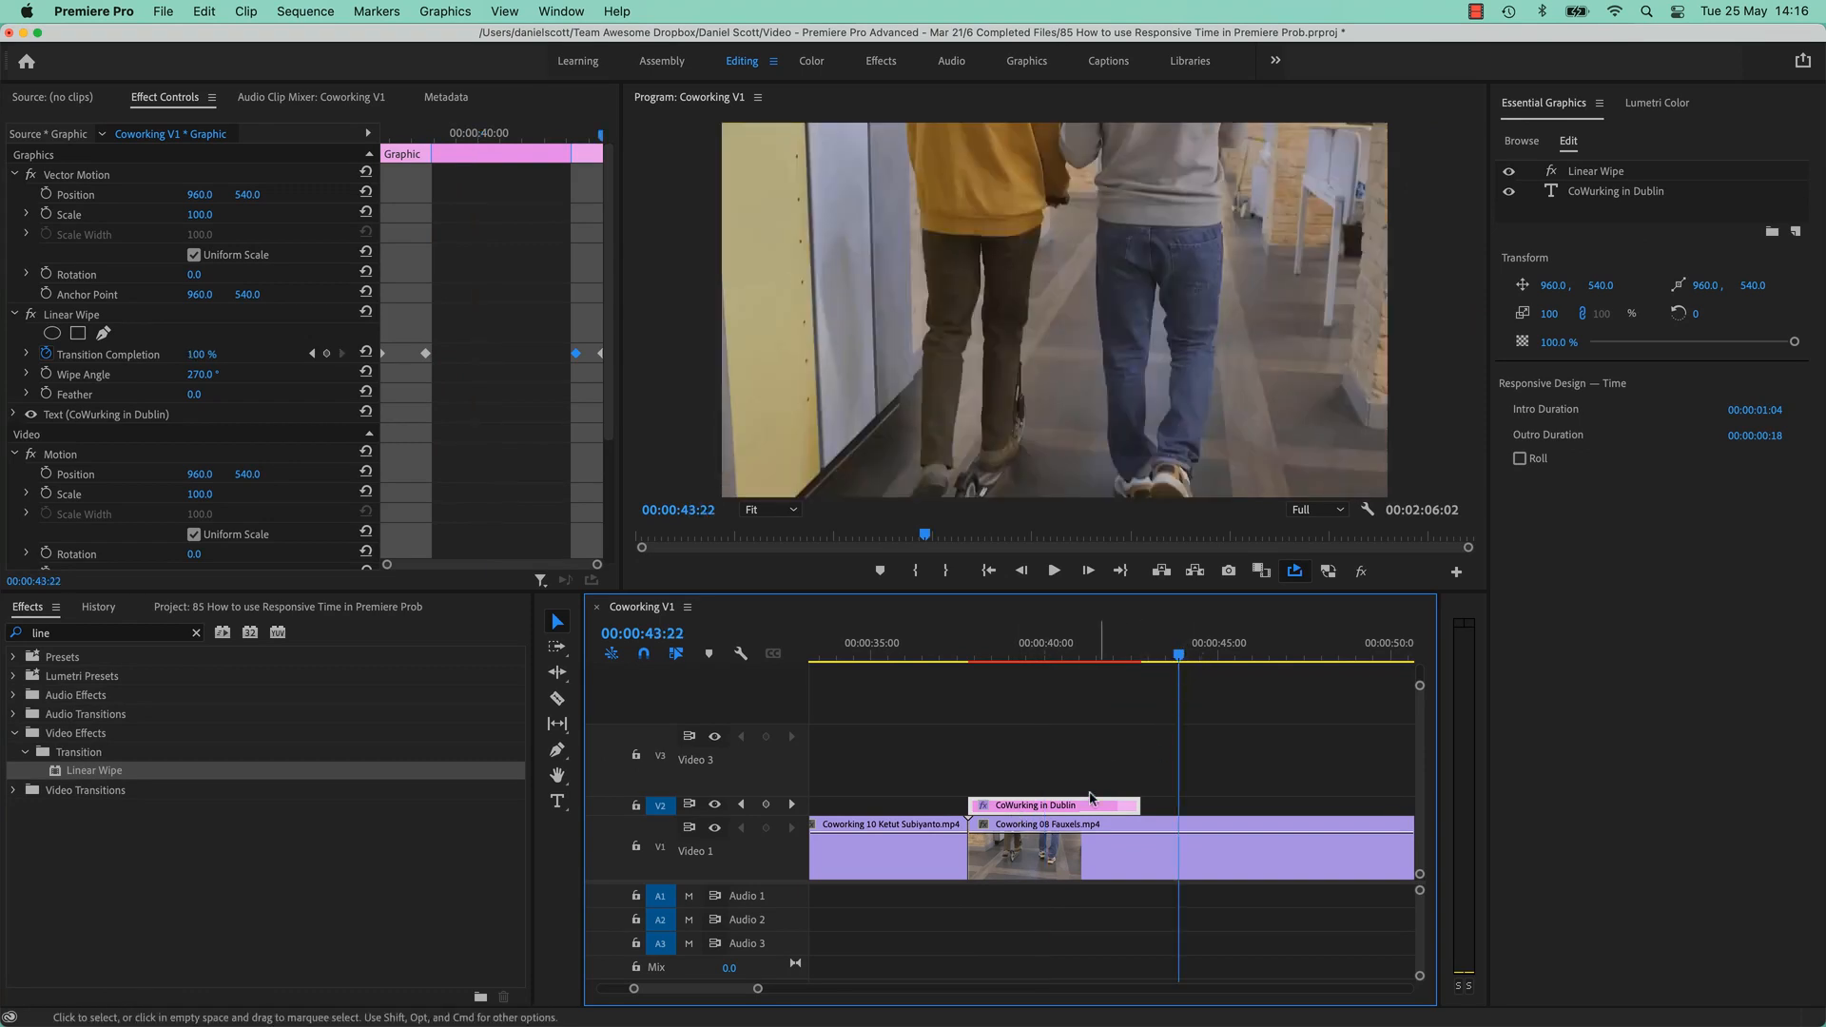
key("super+v")
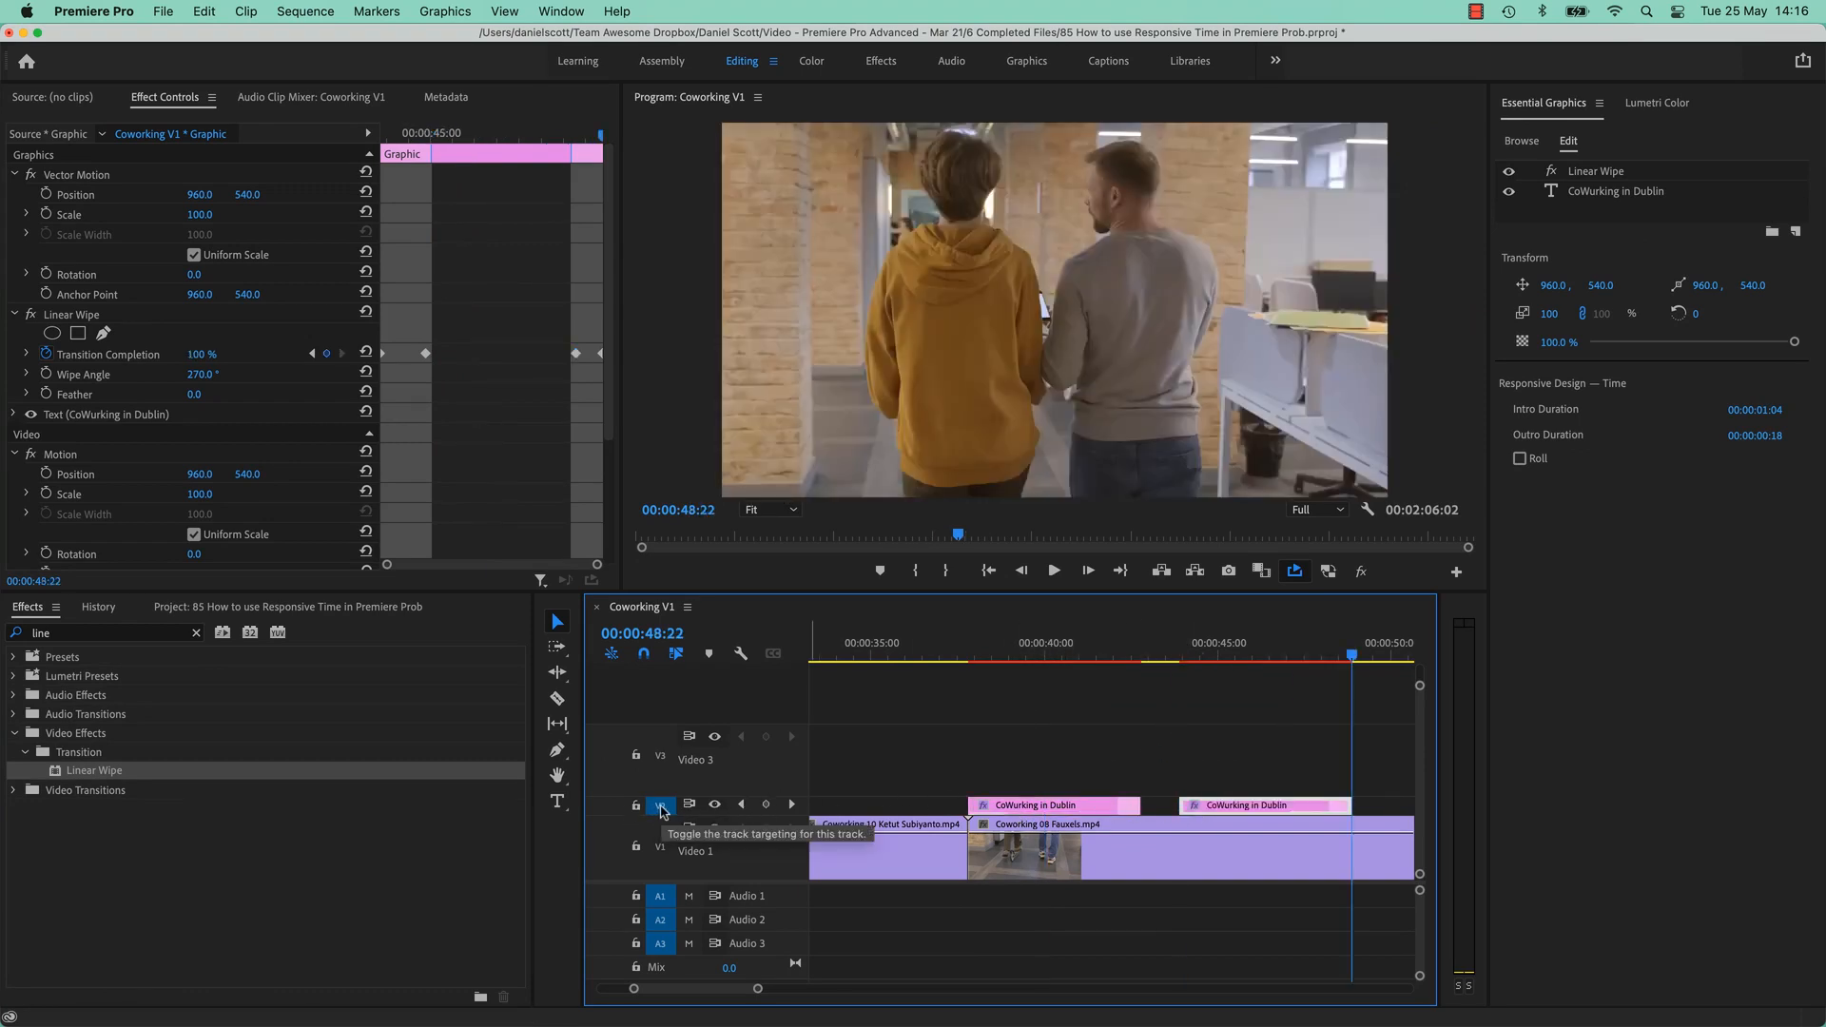
left_click(1247, 655)
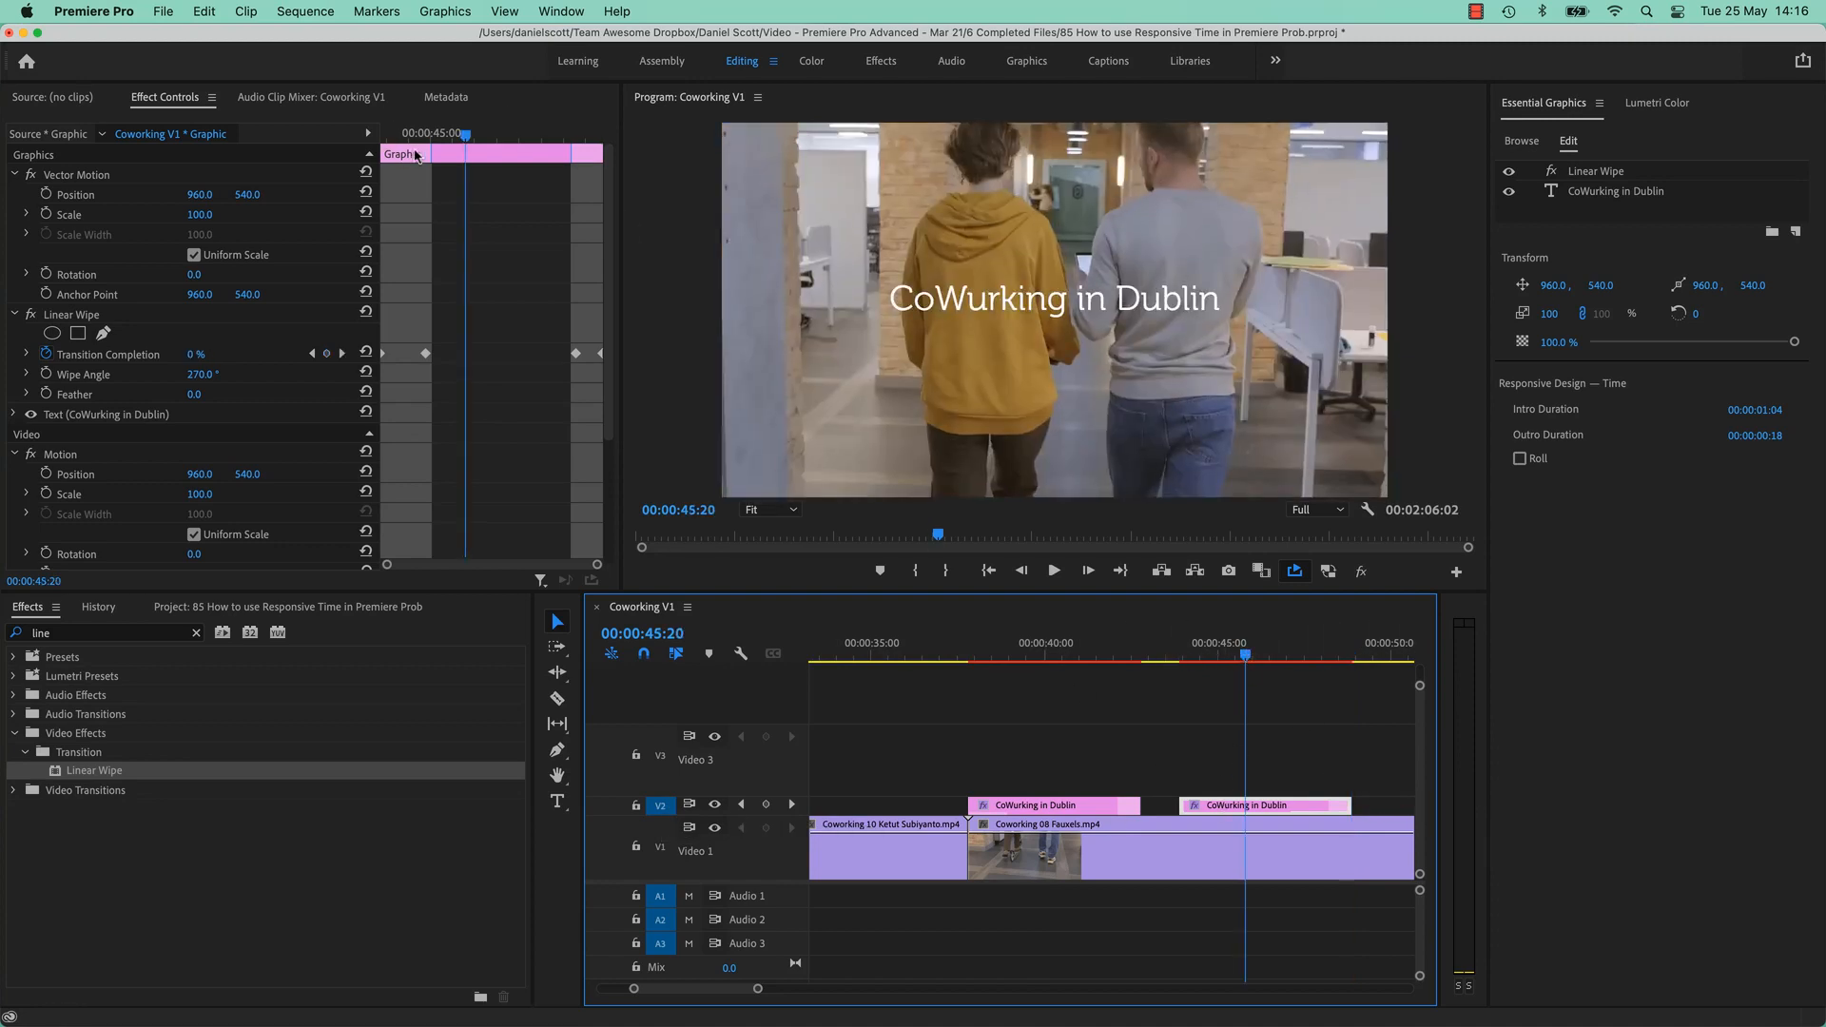
Try shrinking the title's intro and outro durations to zero, then undo it.
left_click_drag(432, 154, 383, 153)
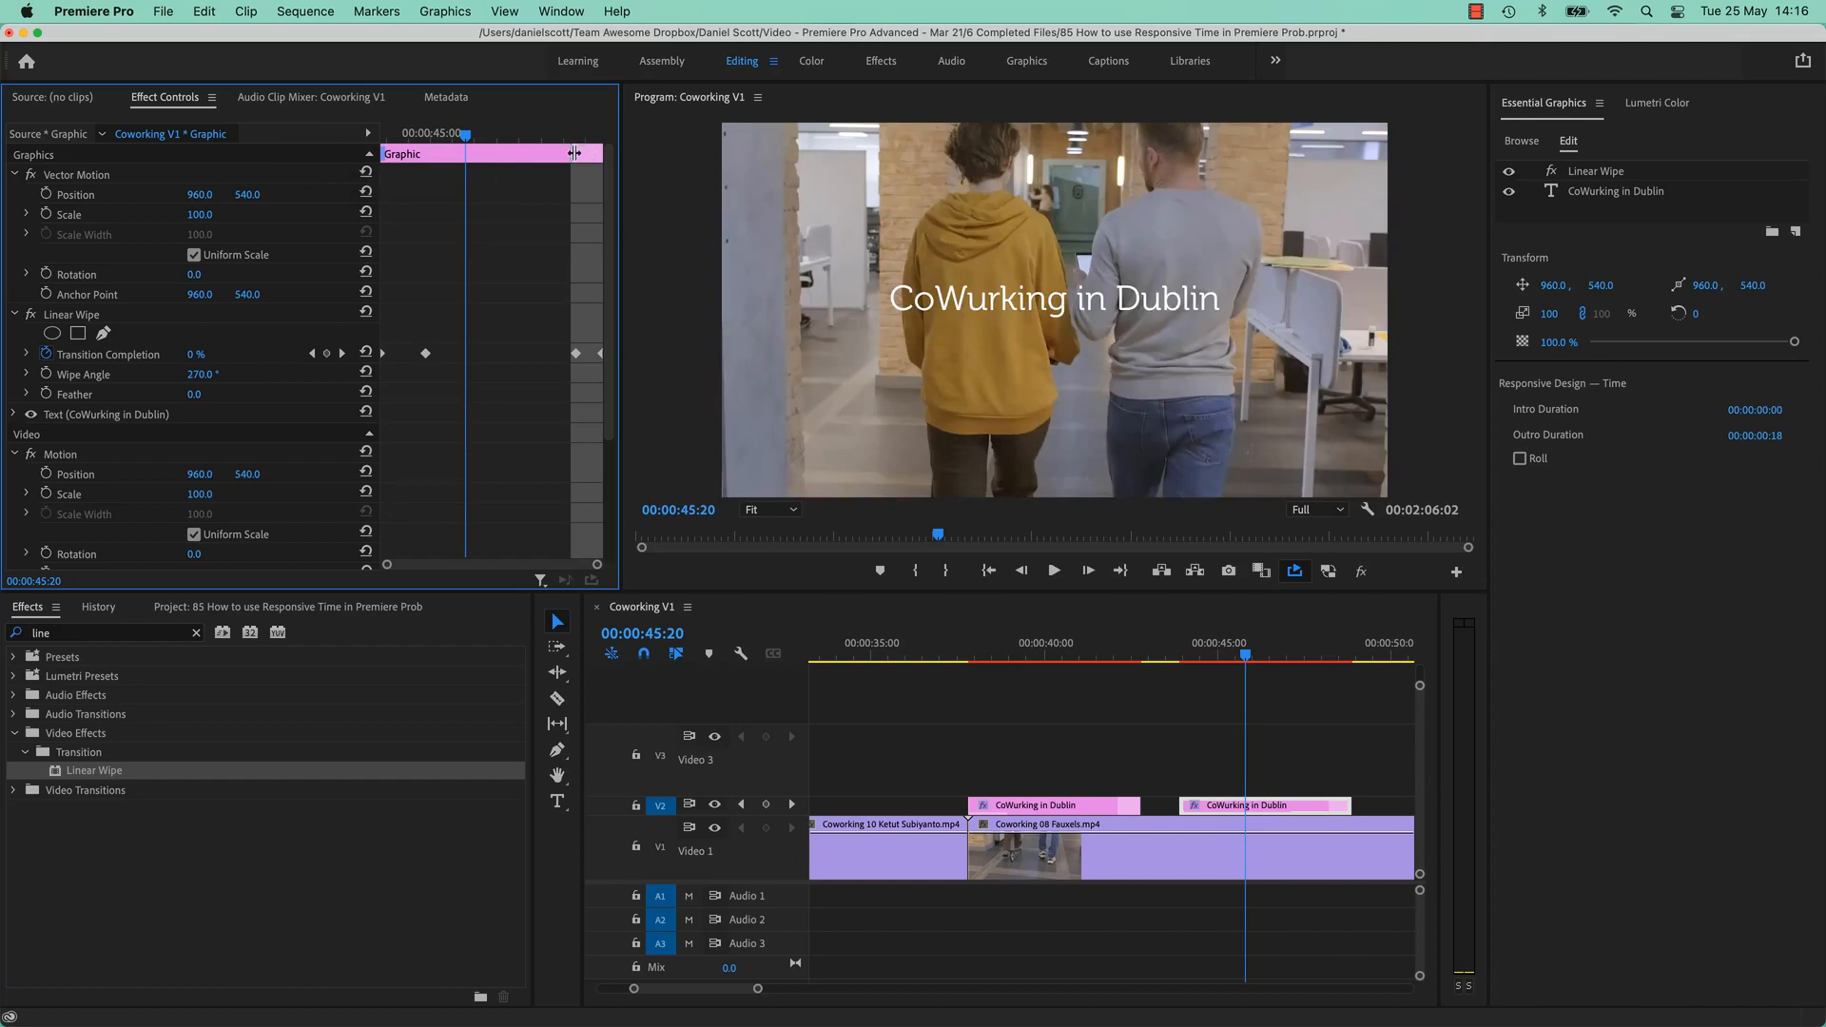
left_click_drag(575, 154, 601, 153)
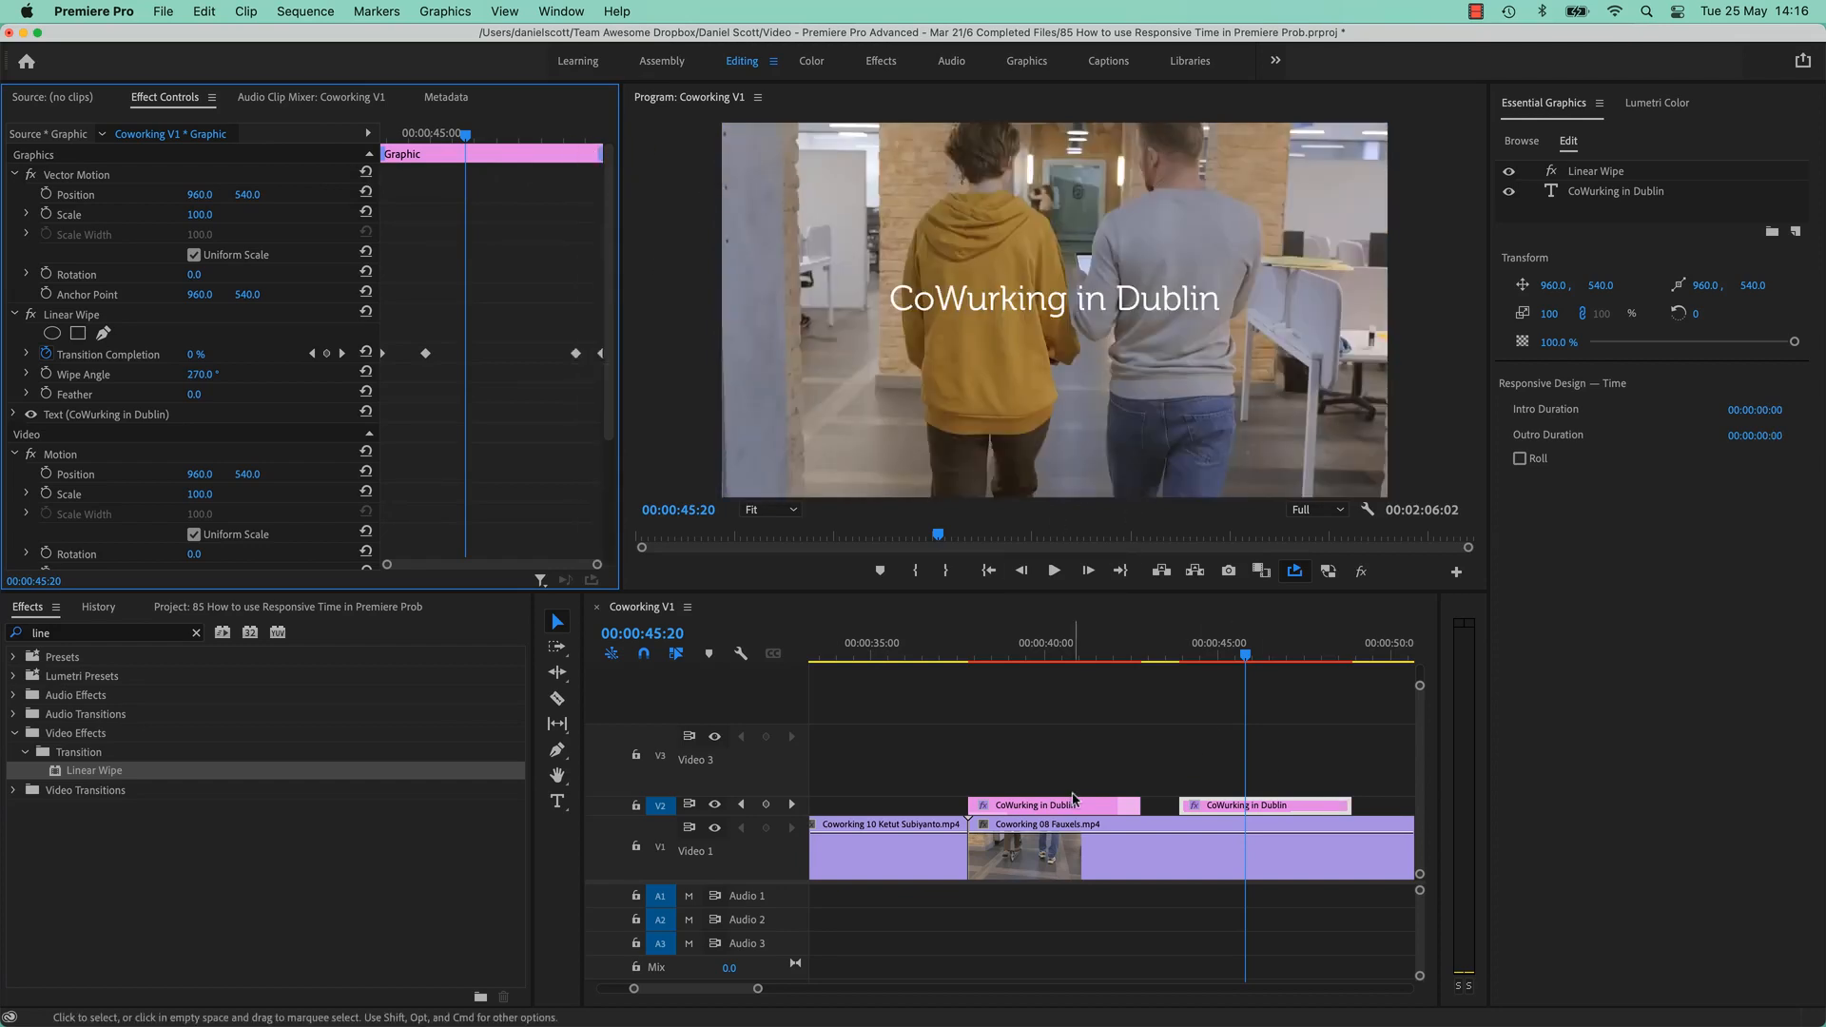
key("super+z")
key("super+z")
Drag the second title clip right to the cut into Coworking 06 Fauxels.
left_click_drag(1127, 656, 1239, 656)
left_click(1272, 807)
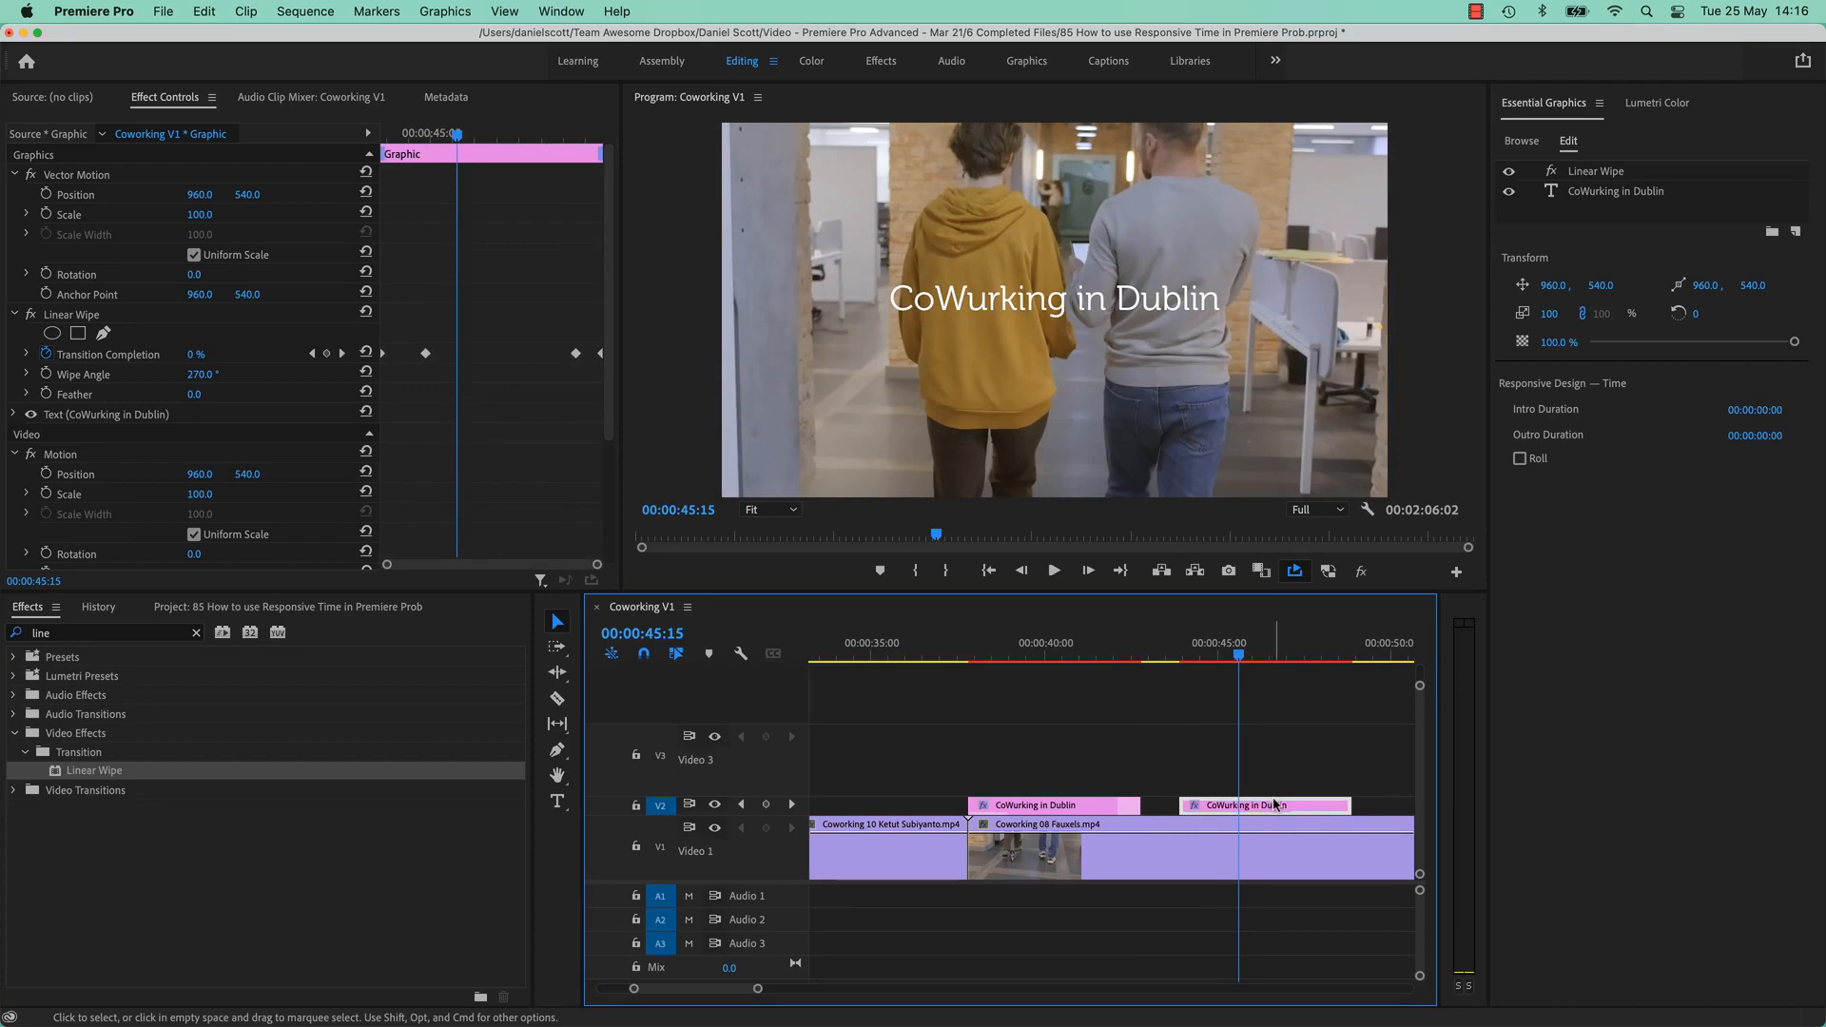
scroll(1274, 807, "right", 5)
left_click_drag(974, 807, 1305, 807)
scroll(1268, 806, "right", 3)
scroll(1268, 807, "right", 2)
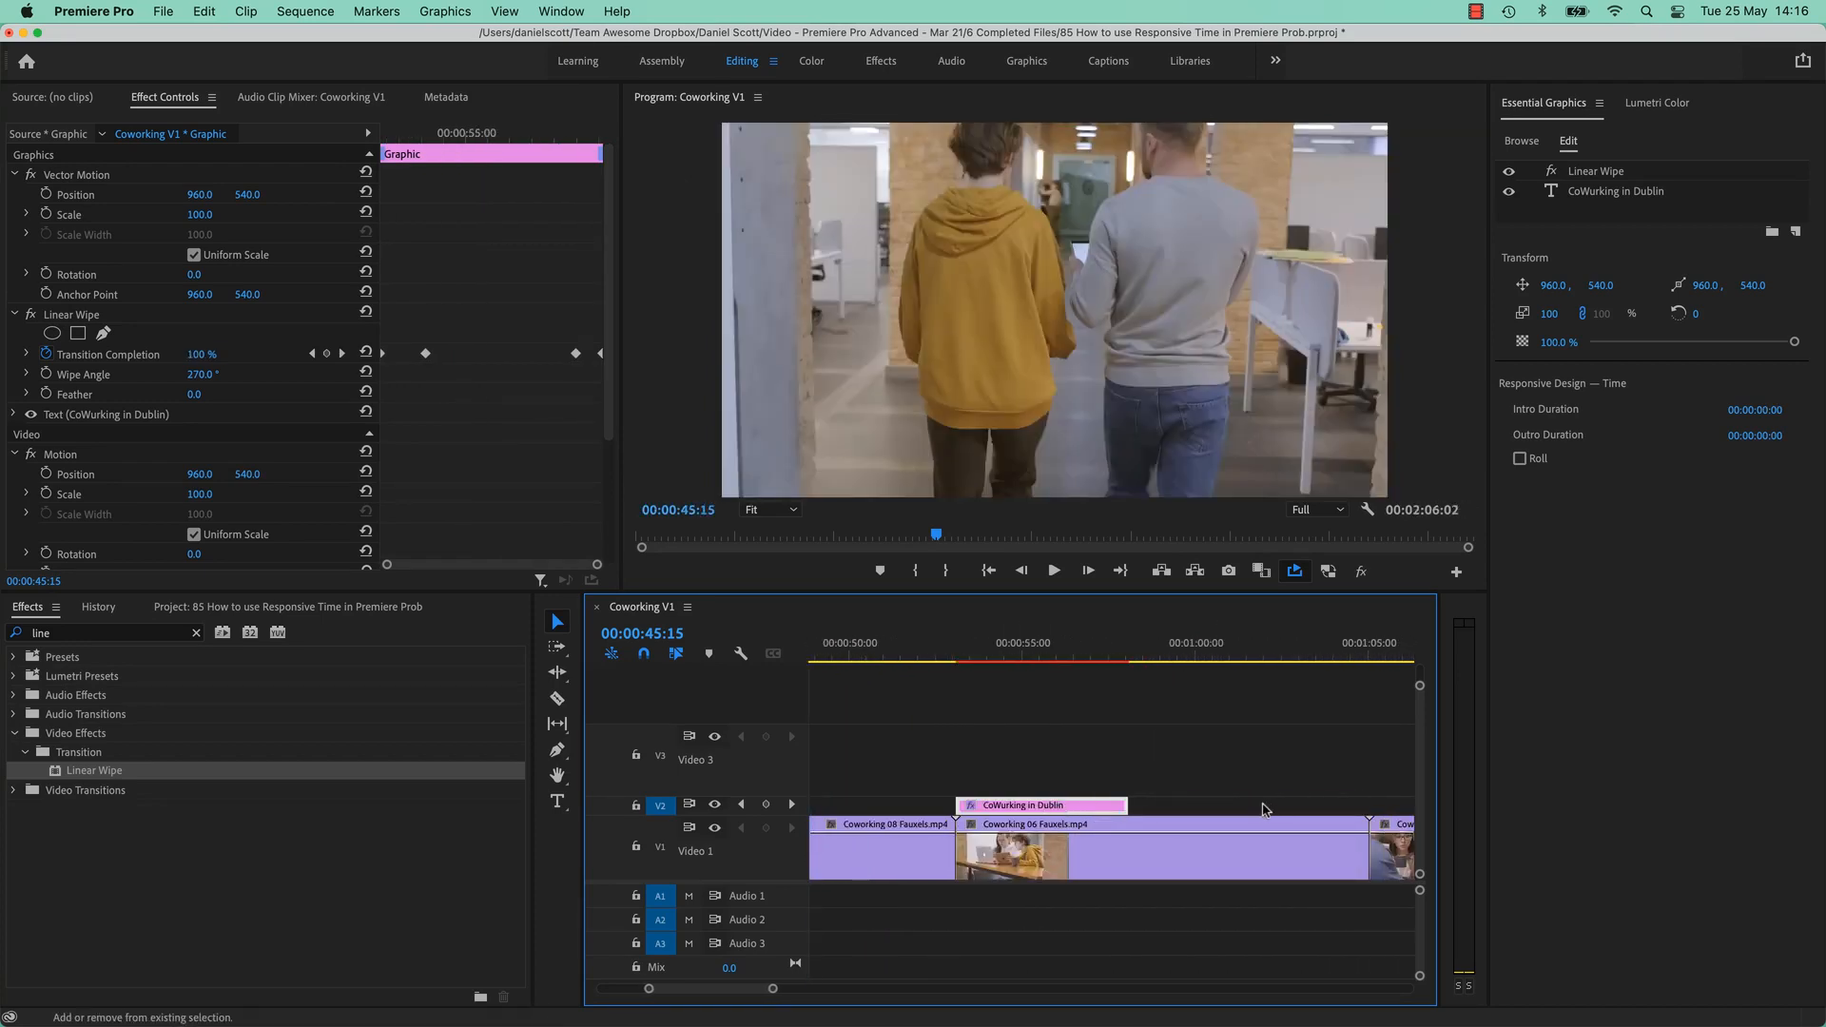
Extend the second title's end to the next cut and play back its wipe-out.
left_click_drag(1104, 654, 1109, 655)
left_click_drag(1129, 806, 1368, 806)
key("space")
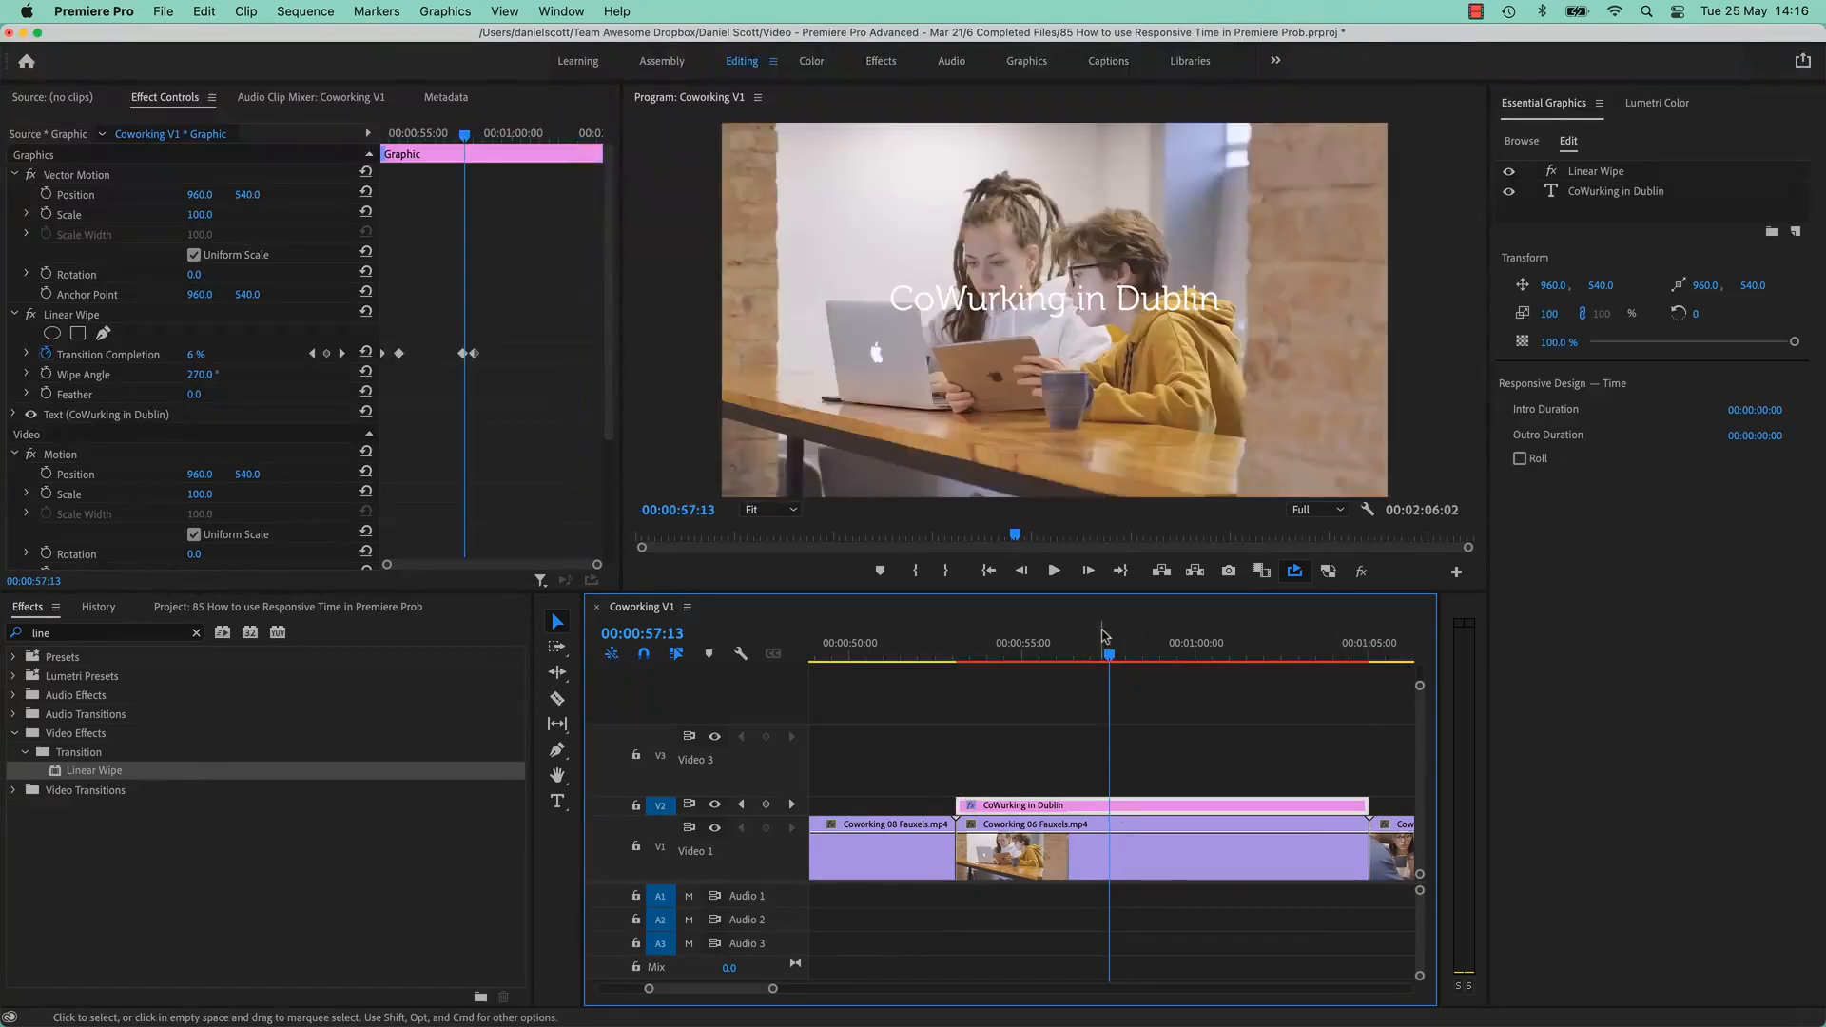
Scrub back to 01:04:13 near the title's end, then select the first title clip.
left_click(1362, 655)
left_click_drag(1369, 669, 1352, 666)
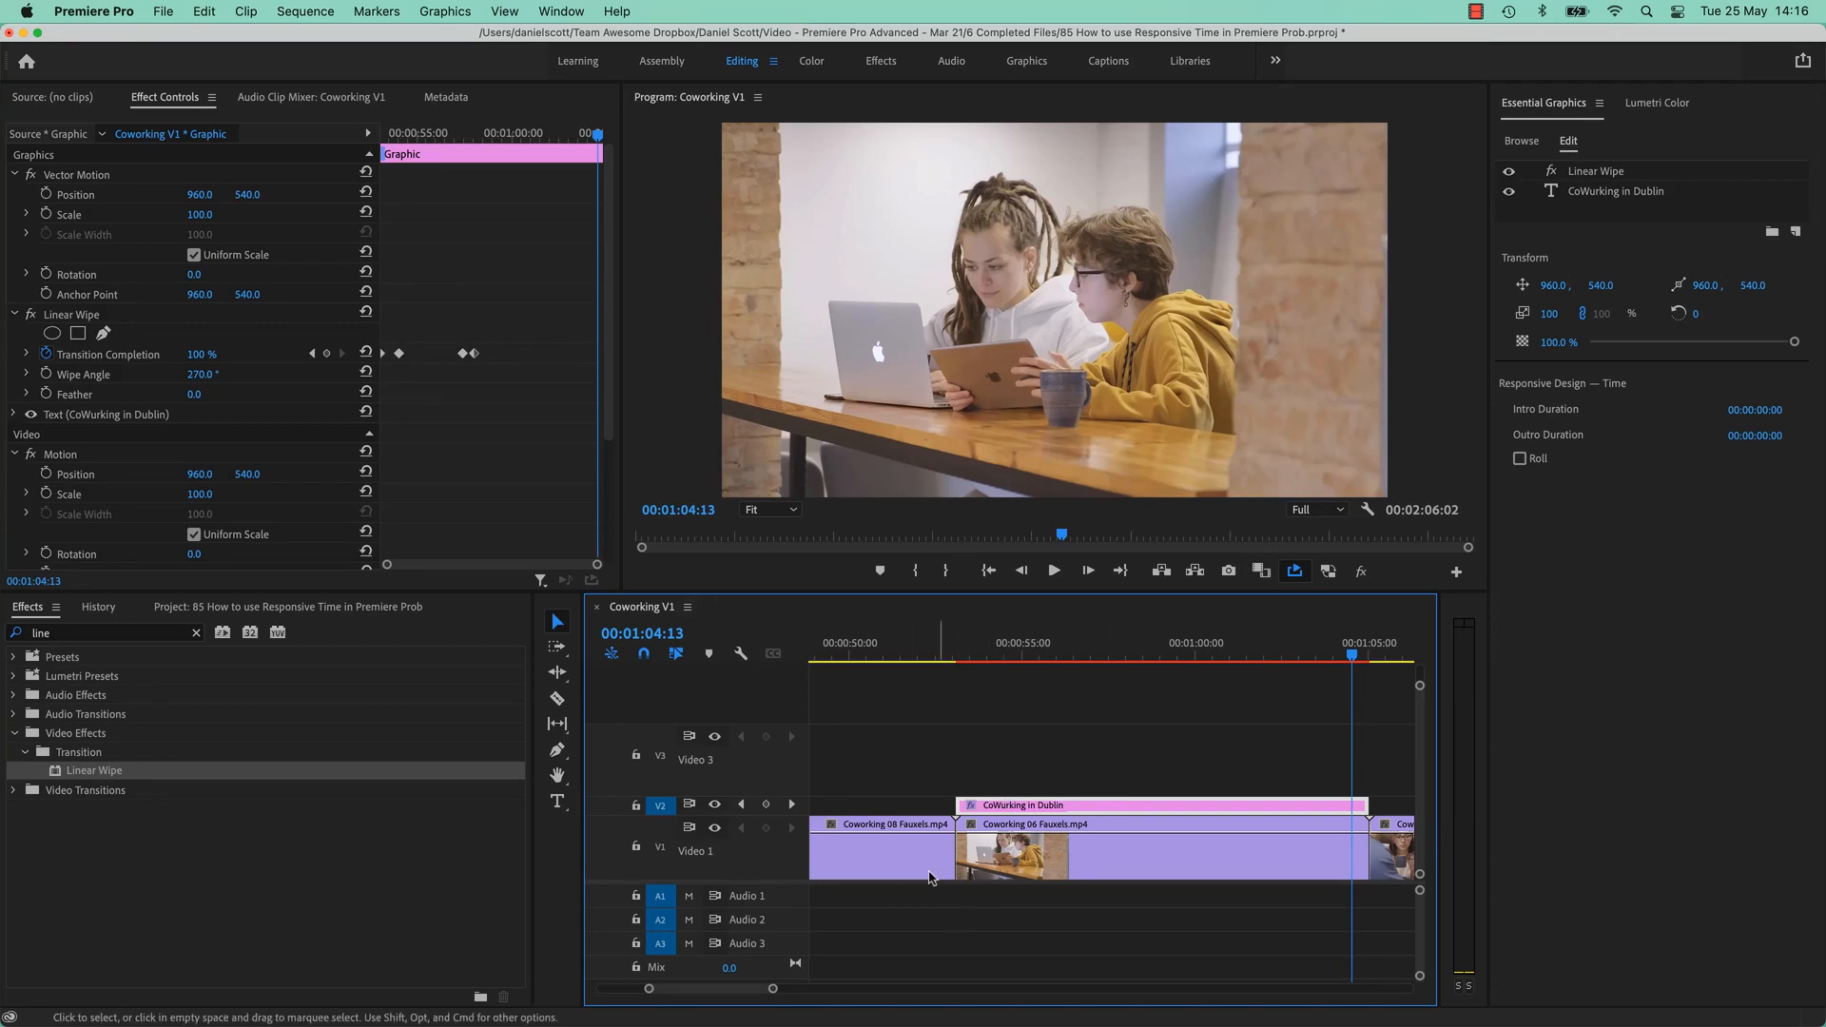
scroll(938, 866, "up", 6)
left_click(944, 807)
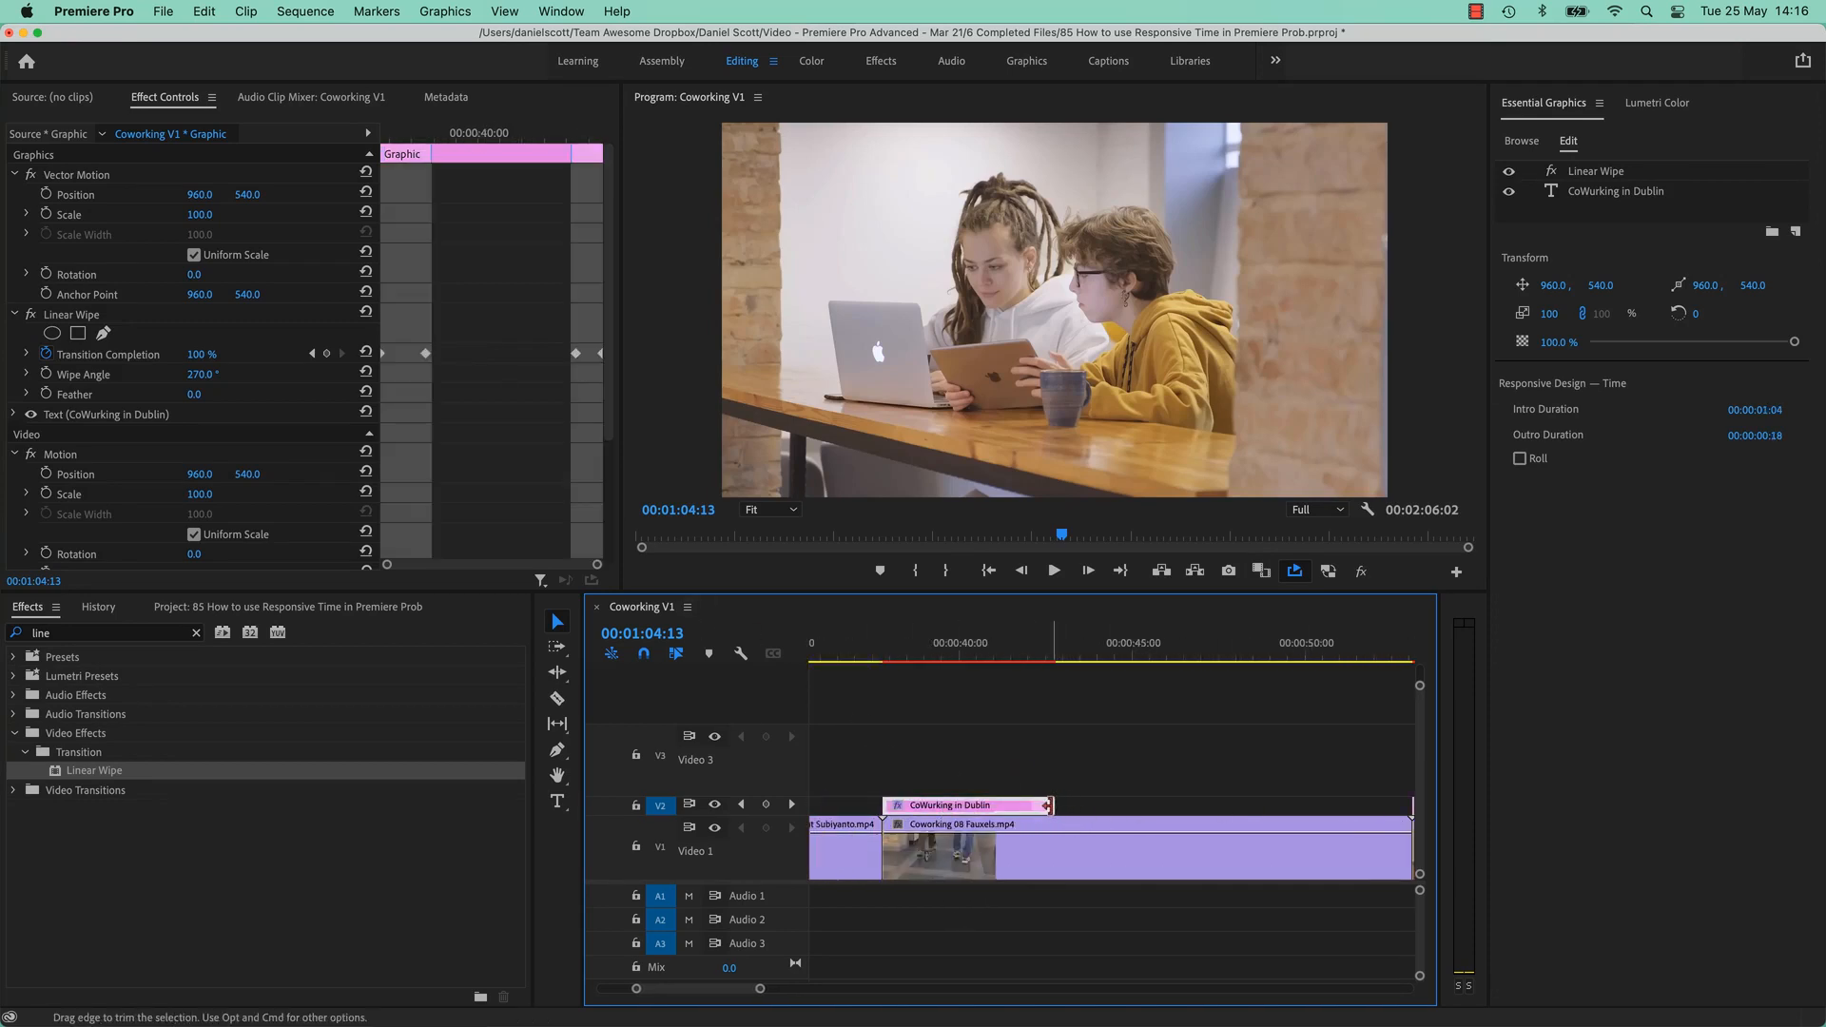
Extend the first 'CoWurking in Dublin' title up to the second title copy, checking its wipe-out stays at the end.
left_click_drag(1061, 806, 1170, 806)
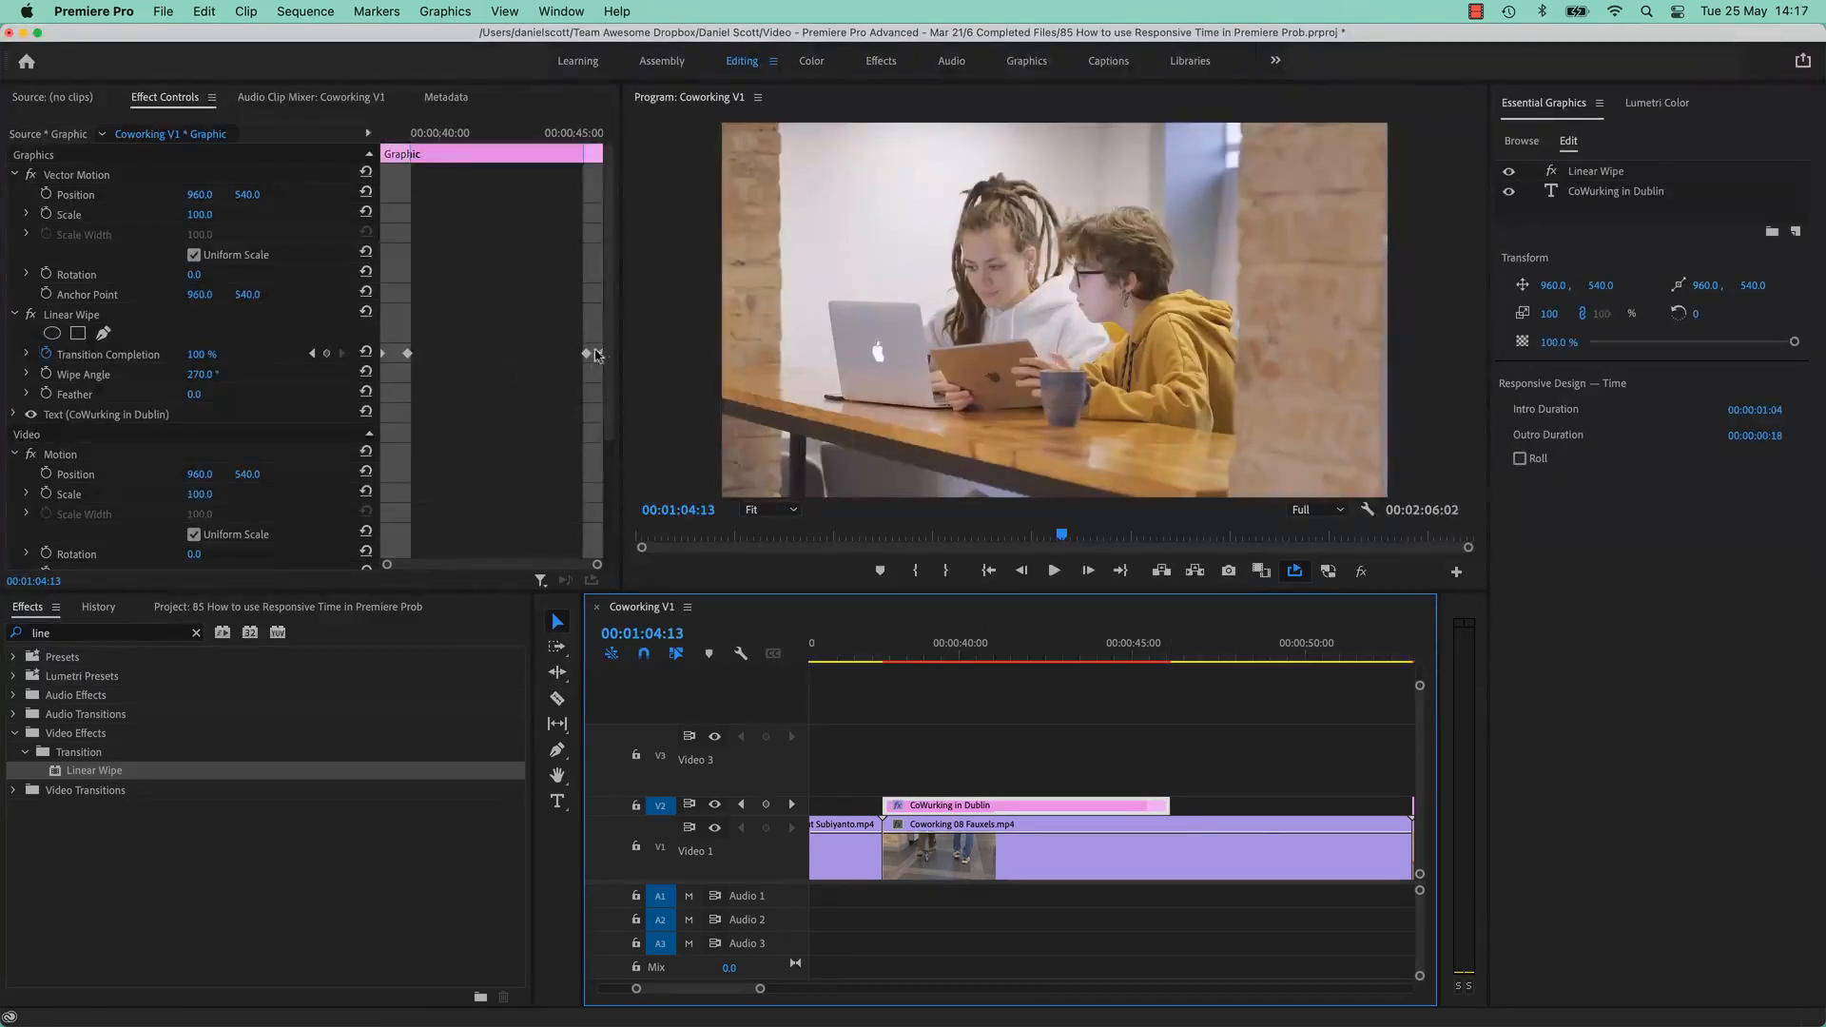
left_click_drag(1138, 655, 1163, 659)
left_click_drag(1170, 805, 1273, 806)
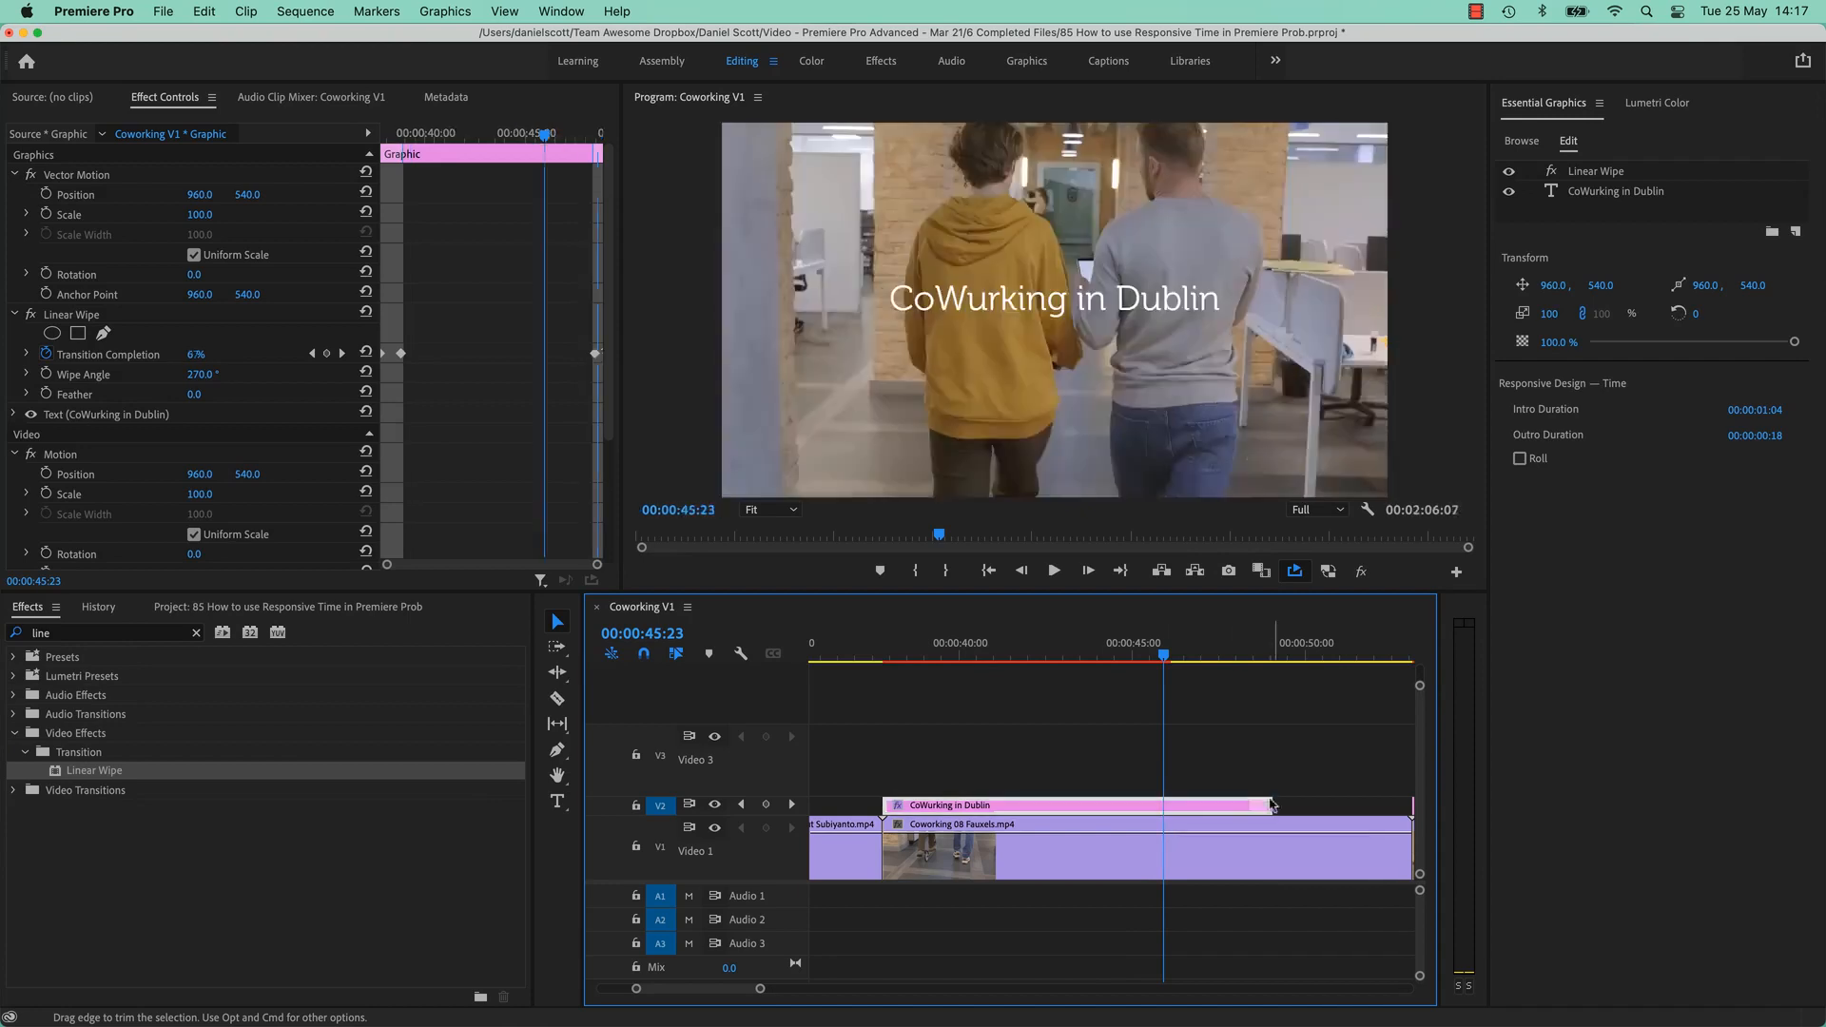
left_click_drag(1232, 658, 1271, 665)
scroll(1230, 839, "right", 3)
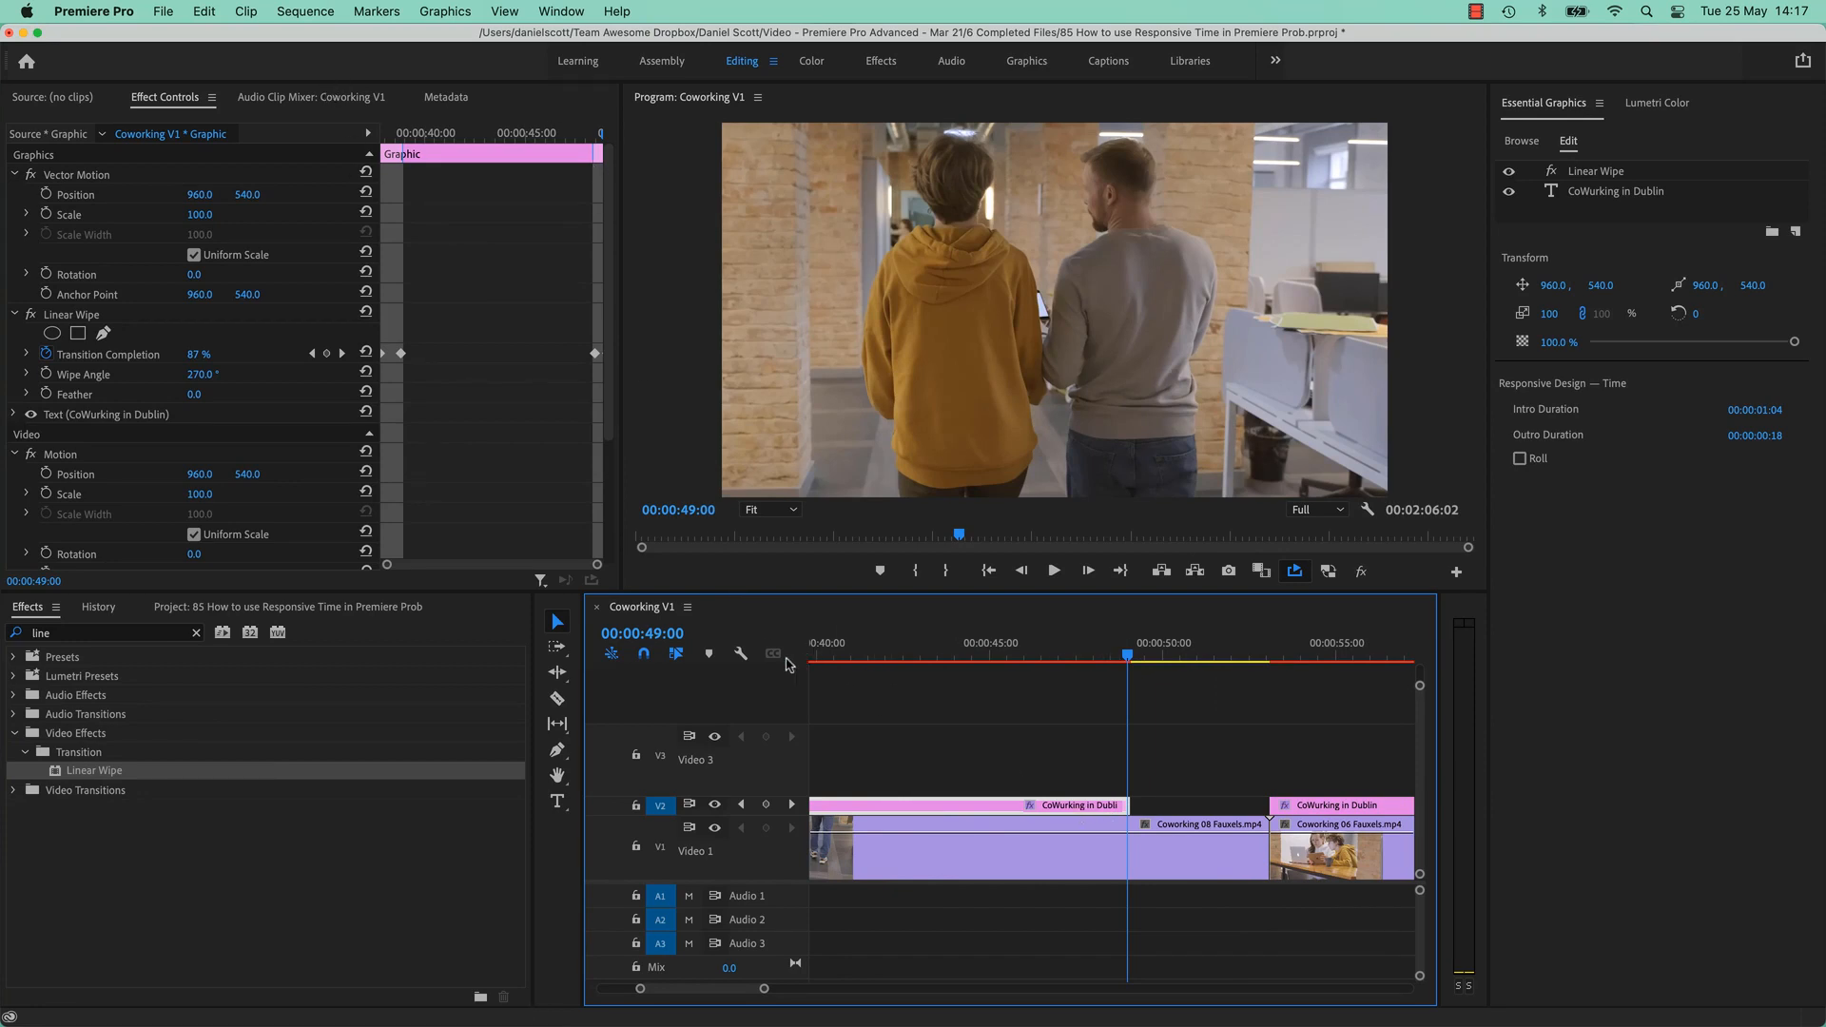
left_click_drag(1123, 807, 1269, 806)
left_click_drag(1128, 657, 1218, 676)
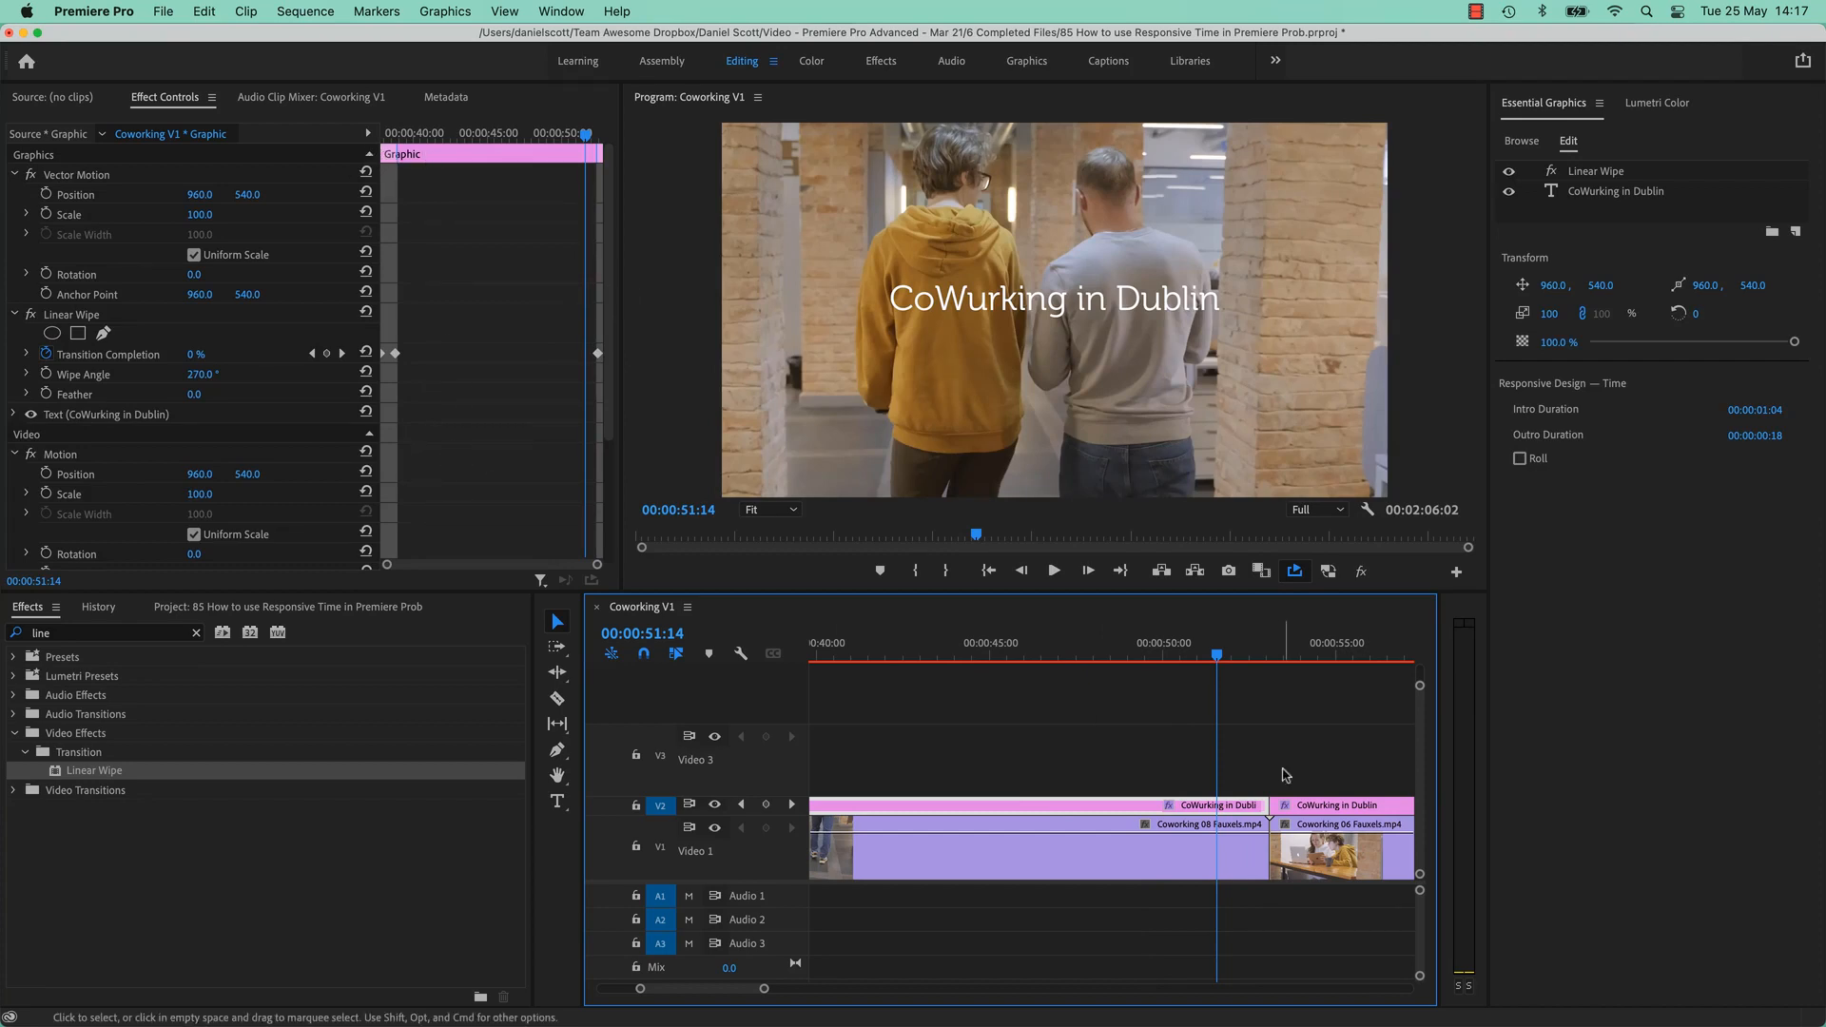
scroll(1179, 732, "right", 5)
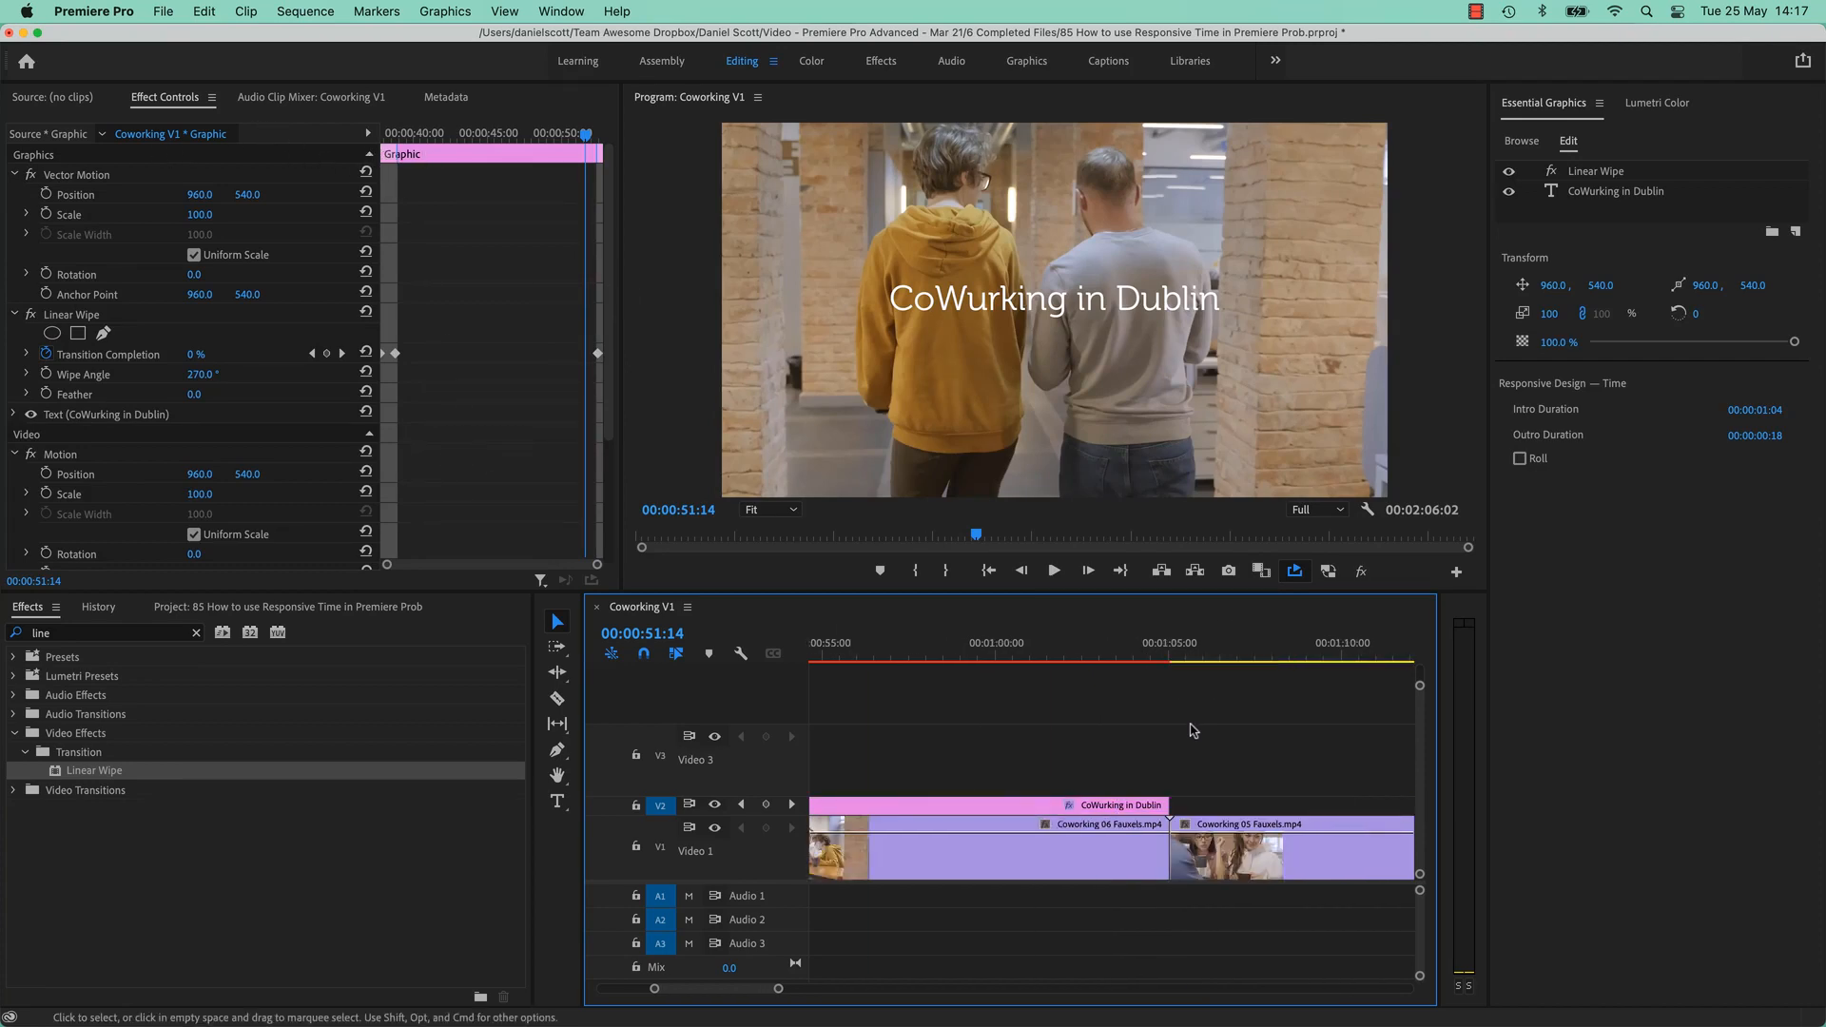
Move the second title's last two Transition Completion keyframes to the end of the clip.
left_click(1161, 806)
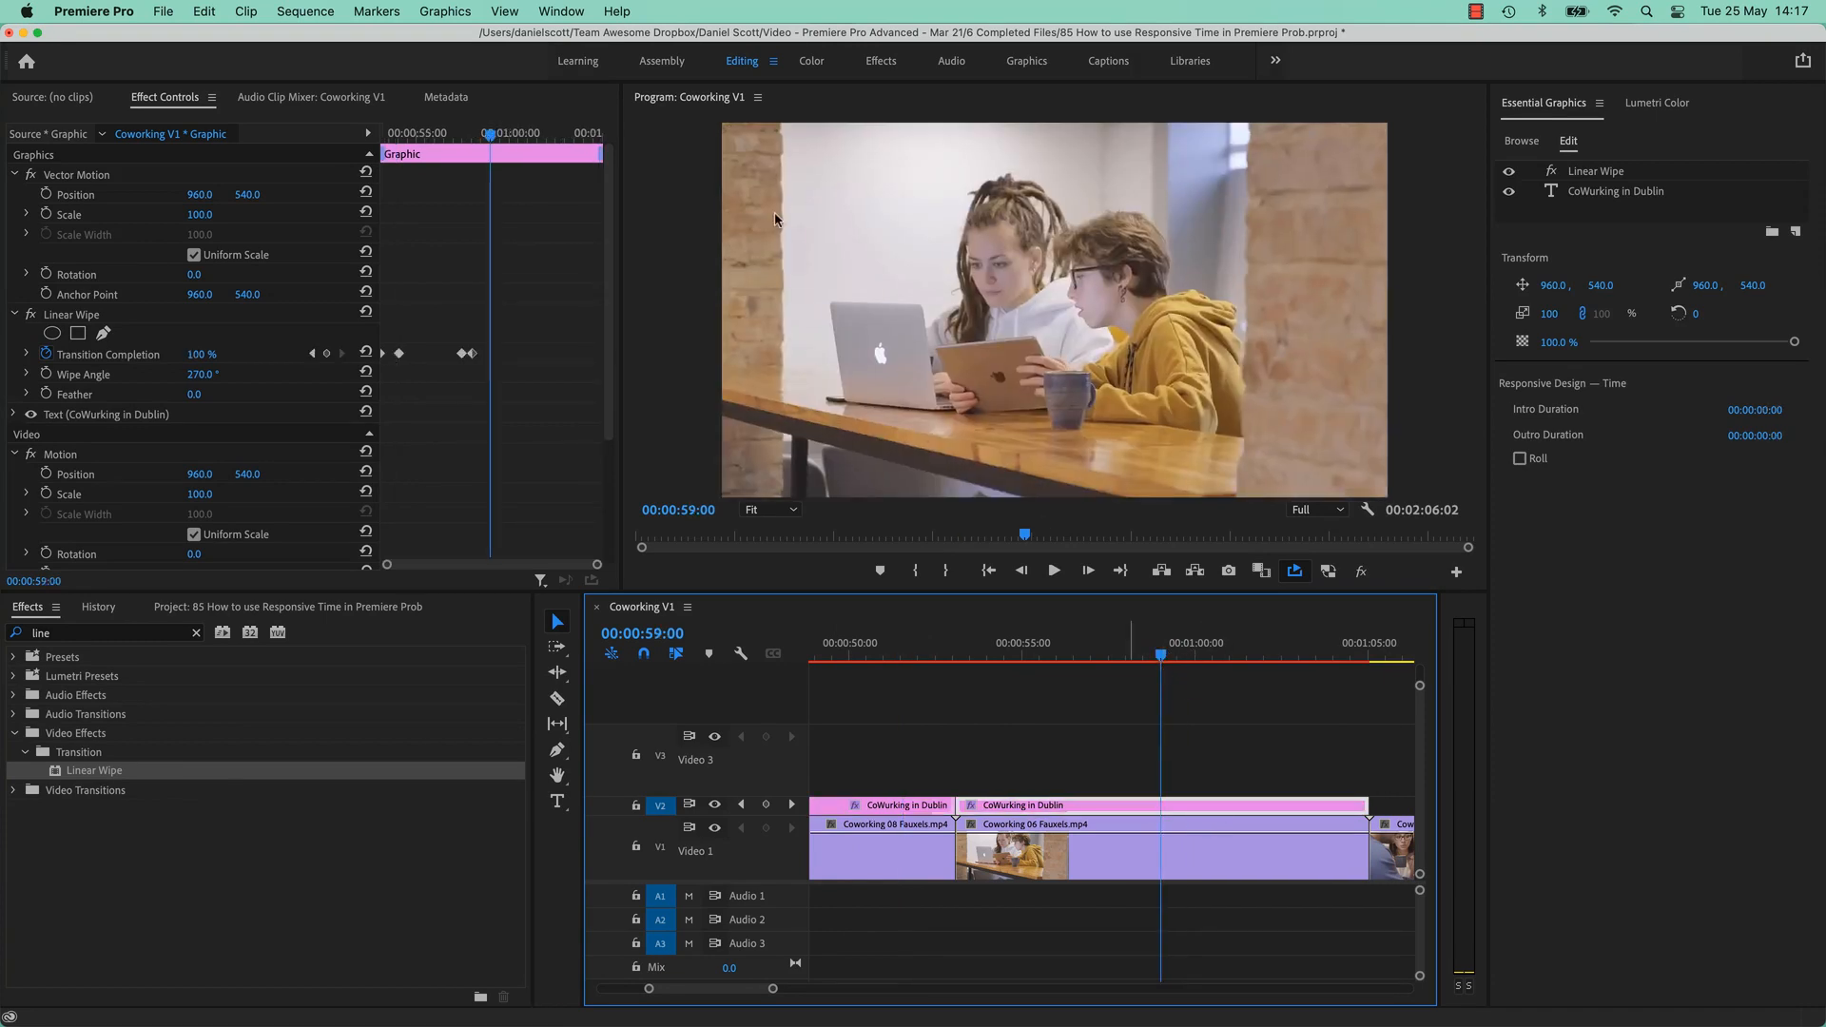
left_click(457, 328)
left_click_drag(447, 343, 602, 364)
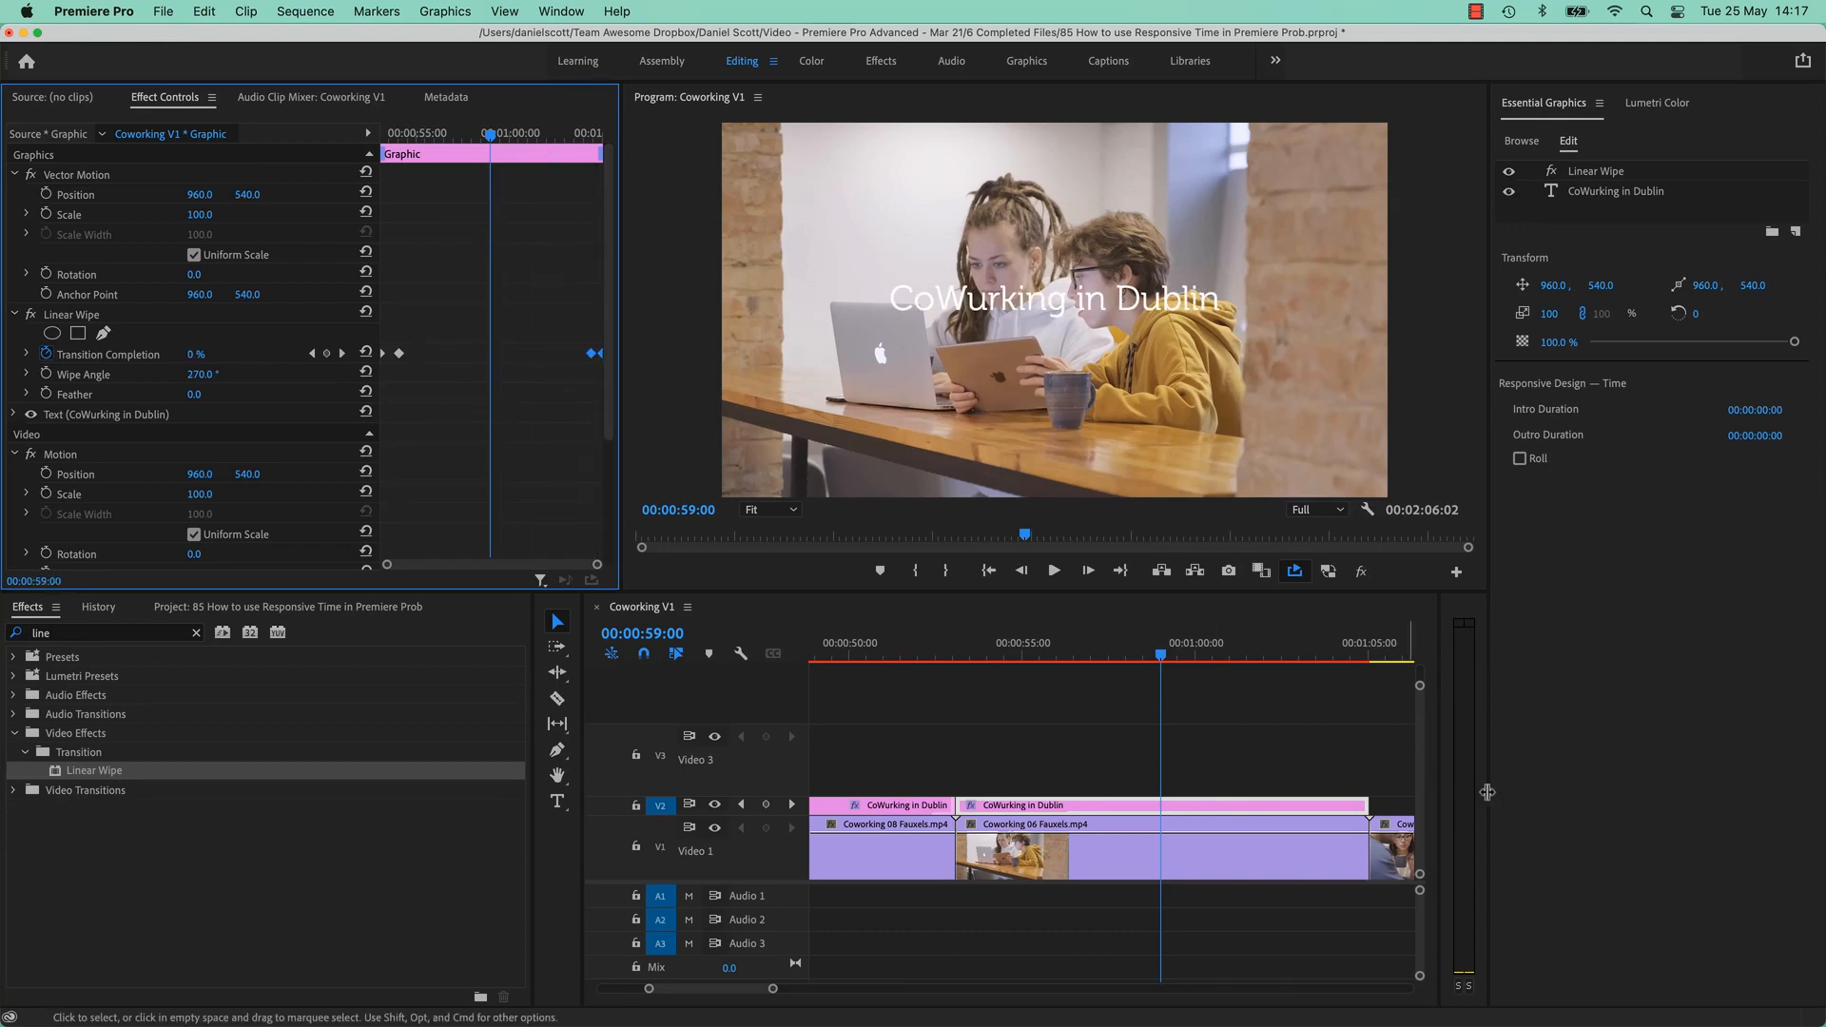
scroll(1215, 856, "right", 3)
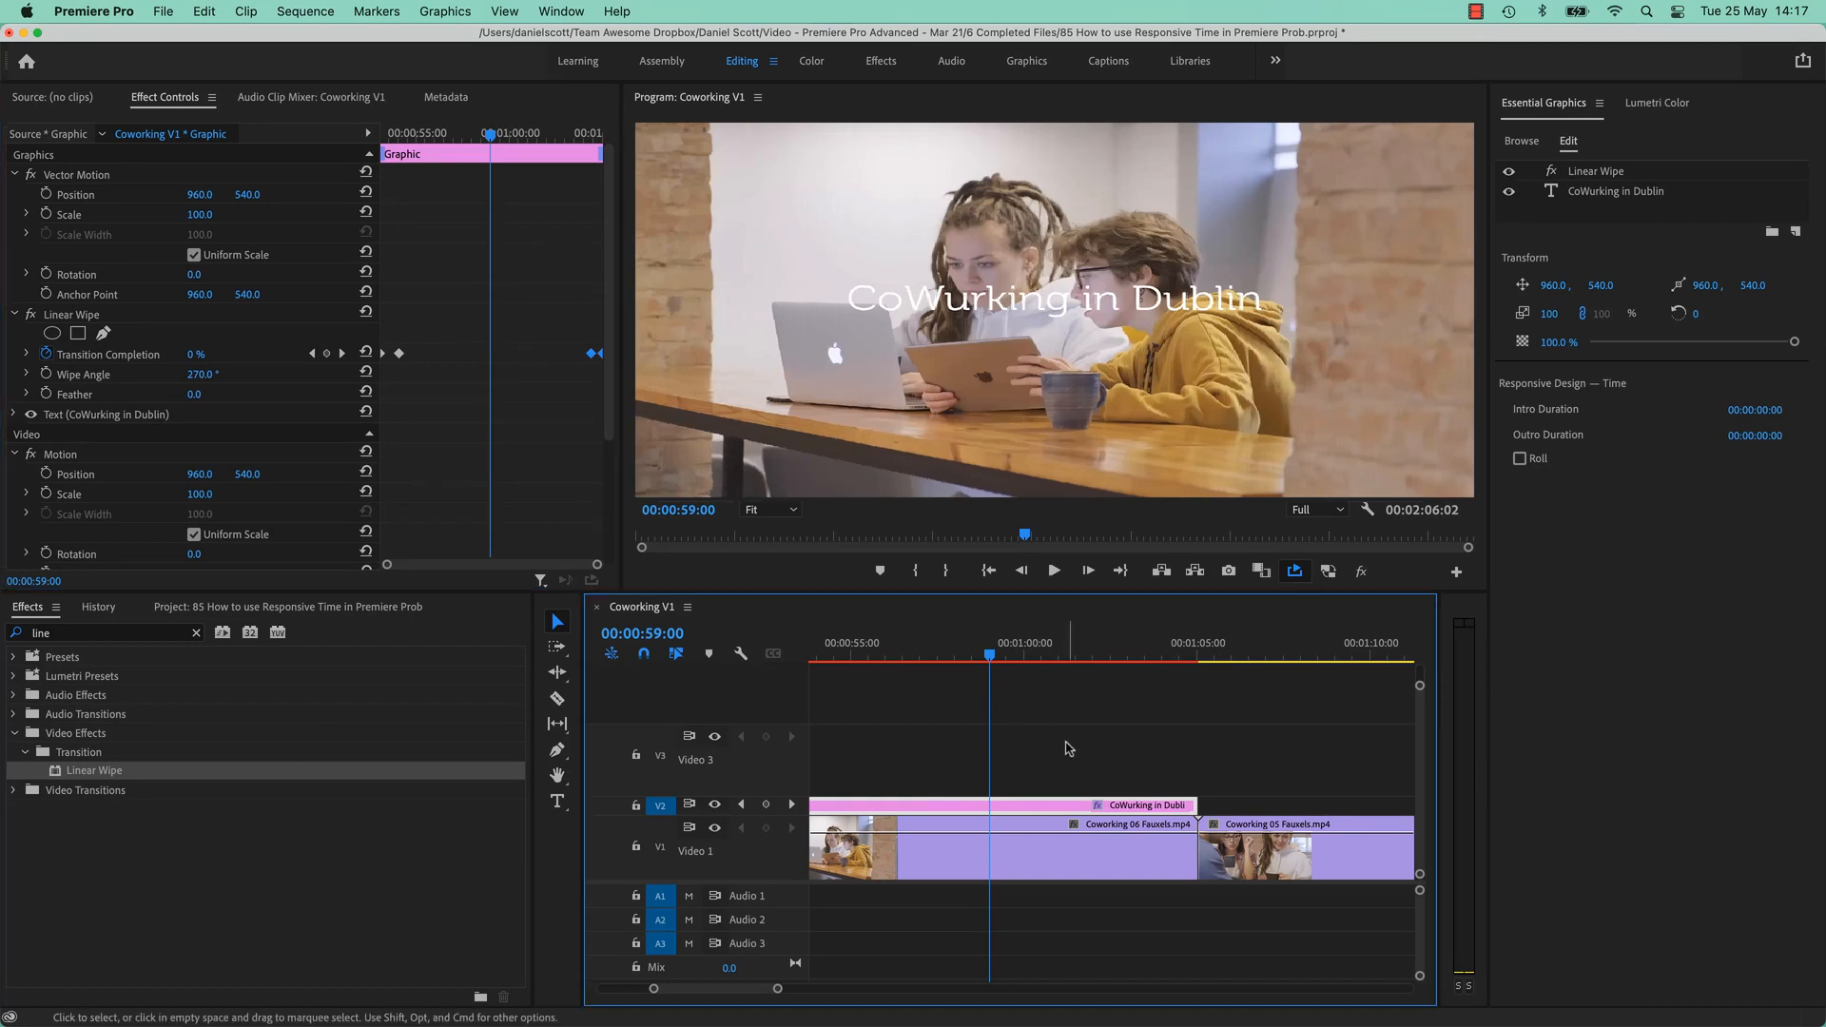
left_click(887, 767)
scroll(950, 803, "left", 8)
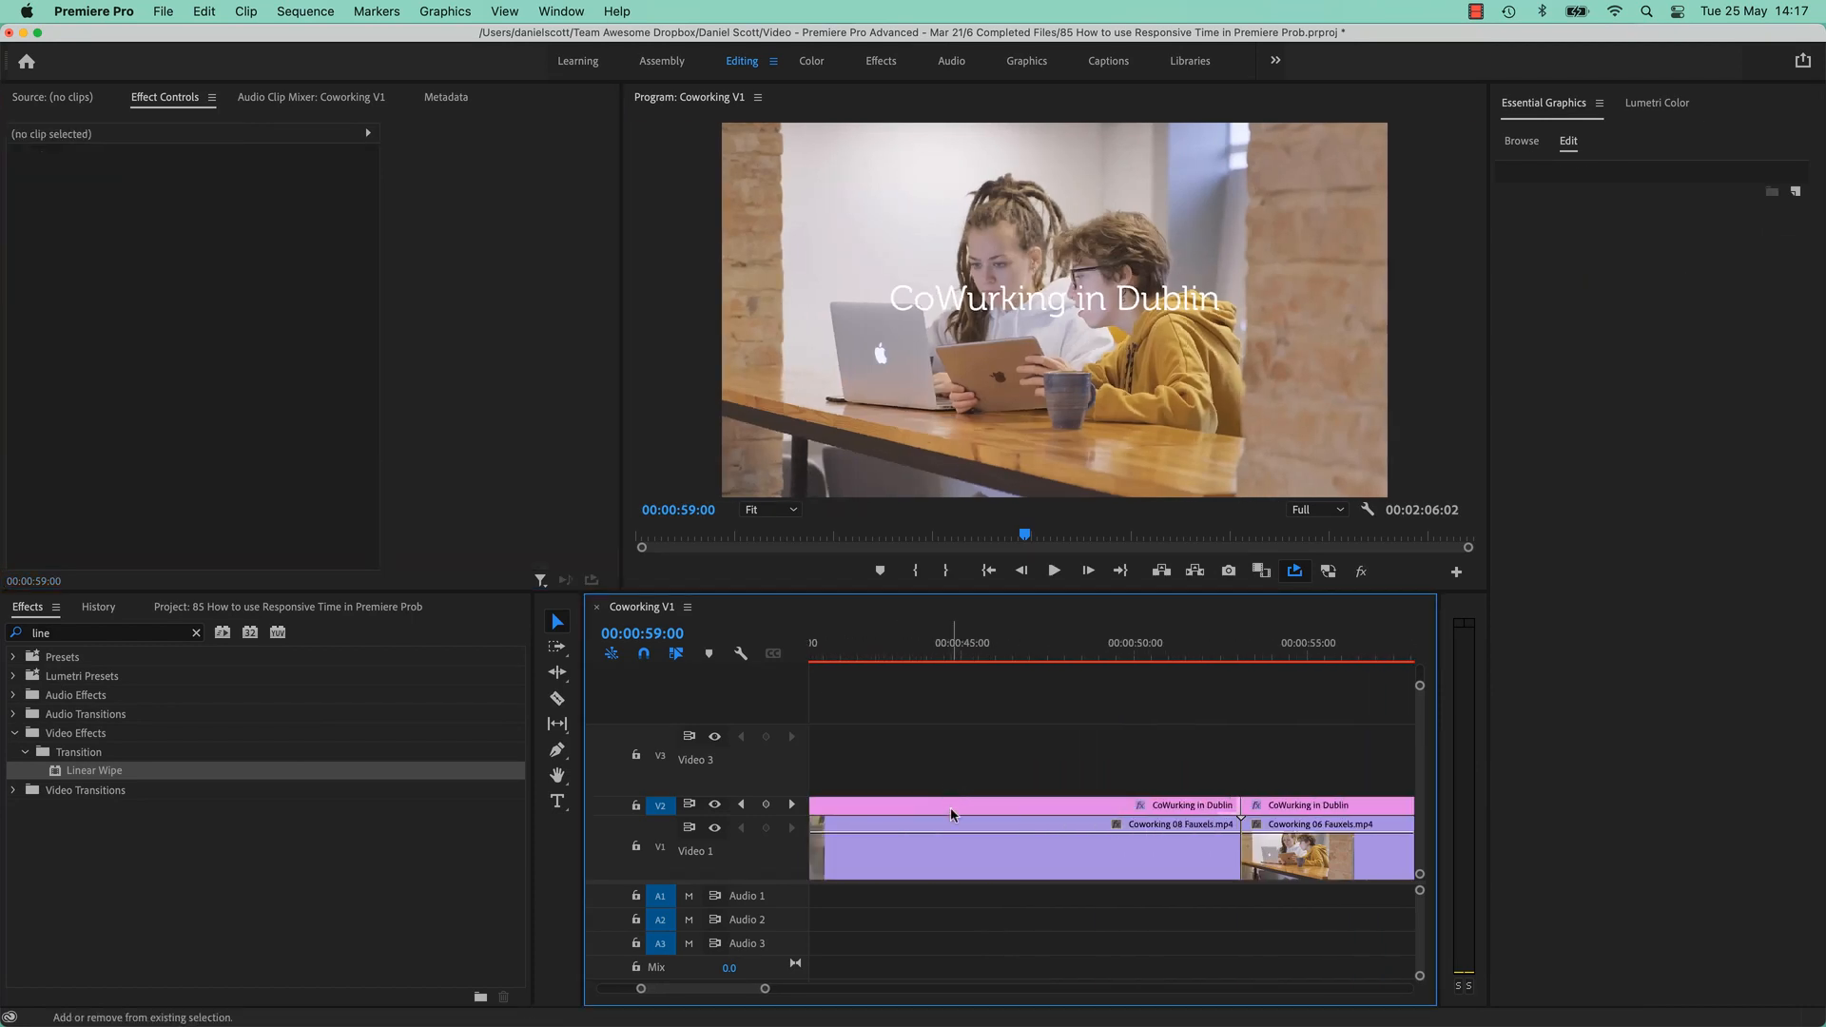
scroll(950, 808, "left", 2)
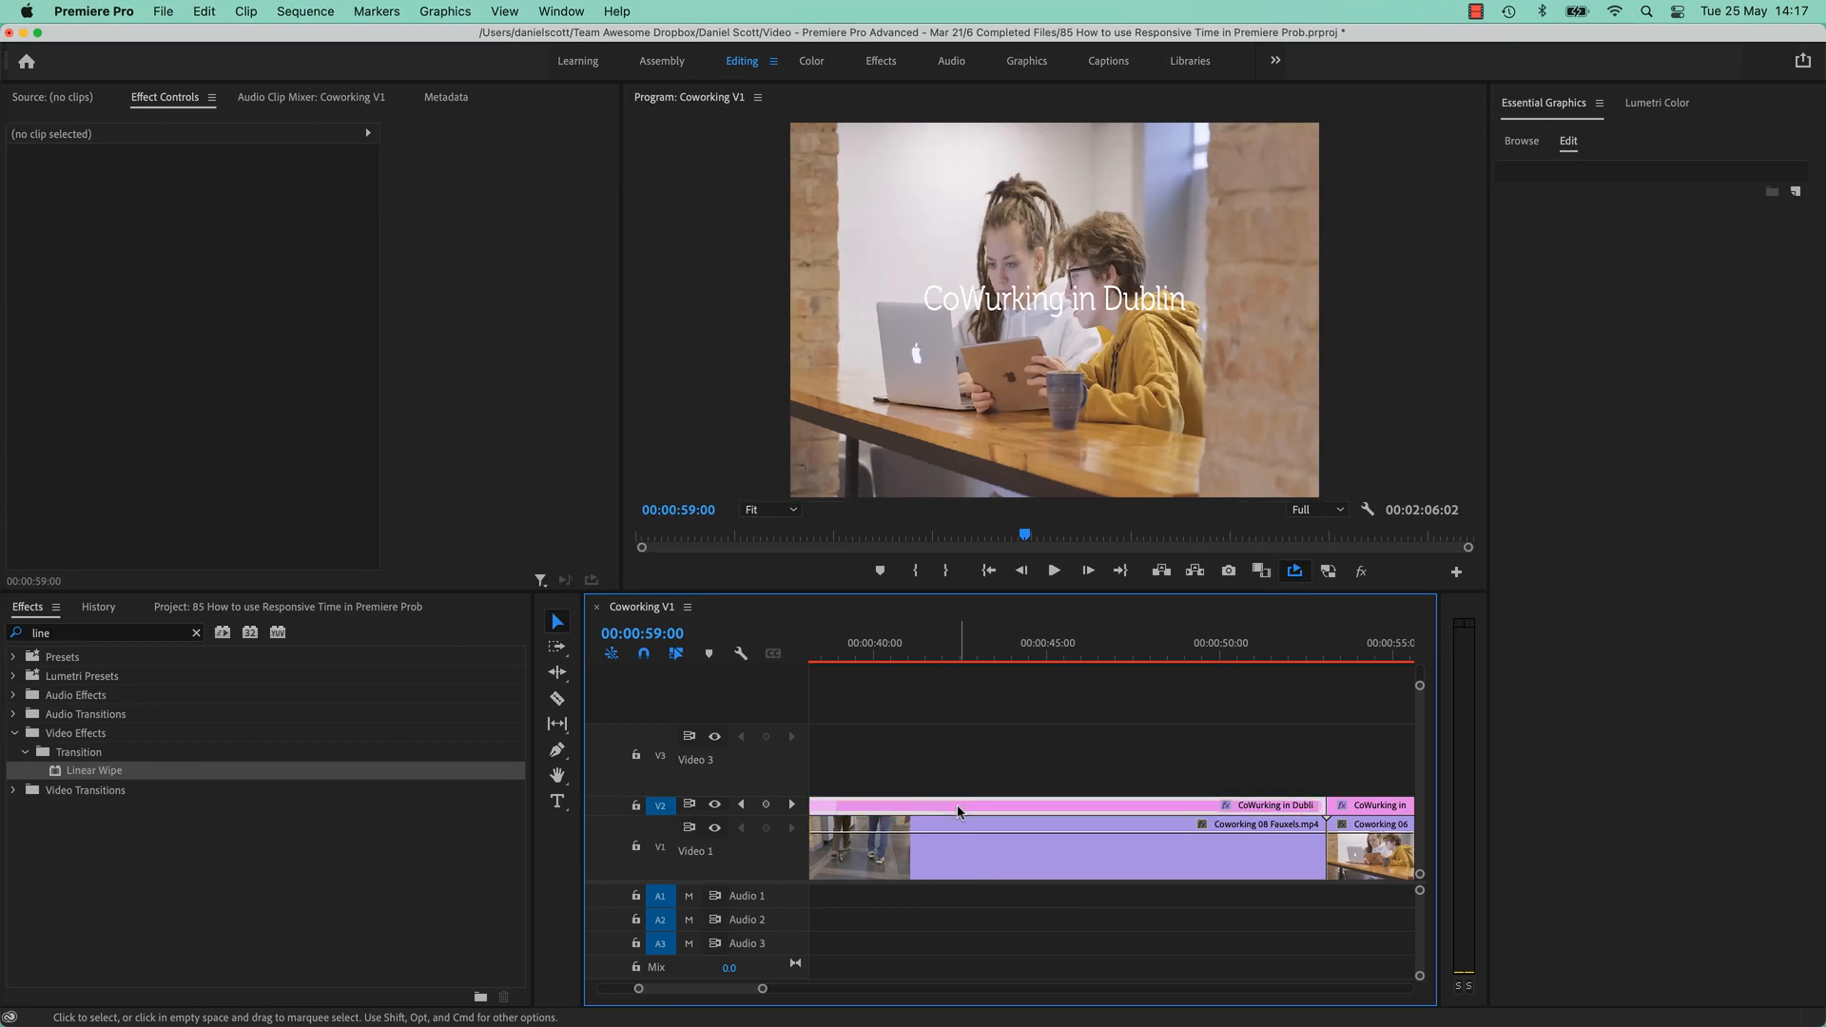
Set the first title's Outro Duration to 00:00:00:00, keeping Intro Duration at 00:00:01:04.
left_click(958, 812)
right_click(958, 811)
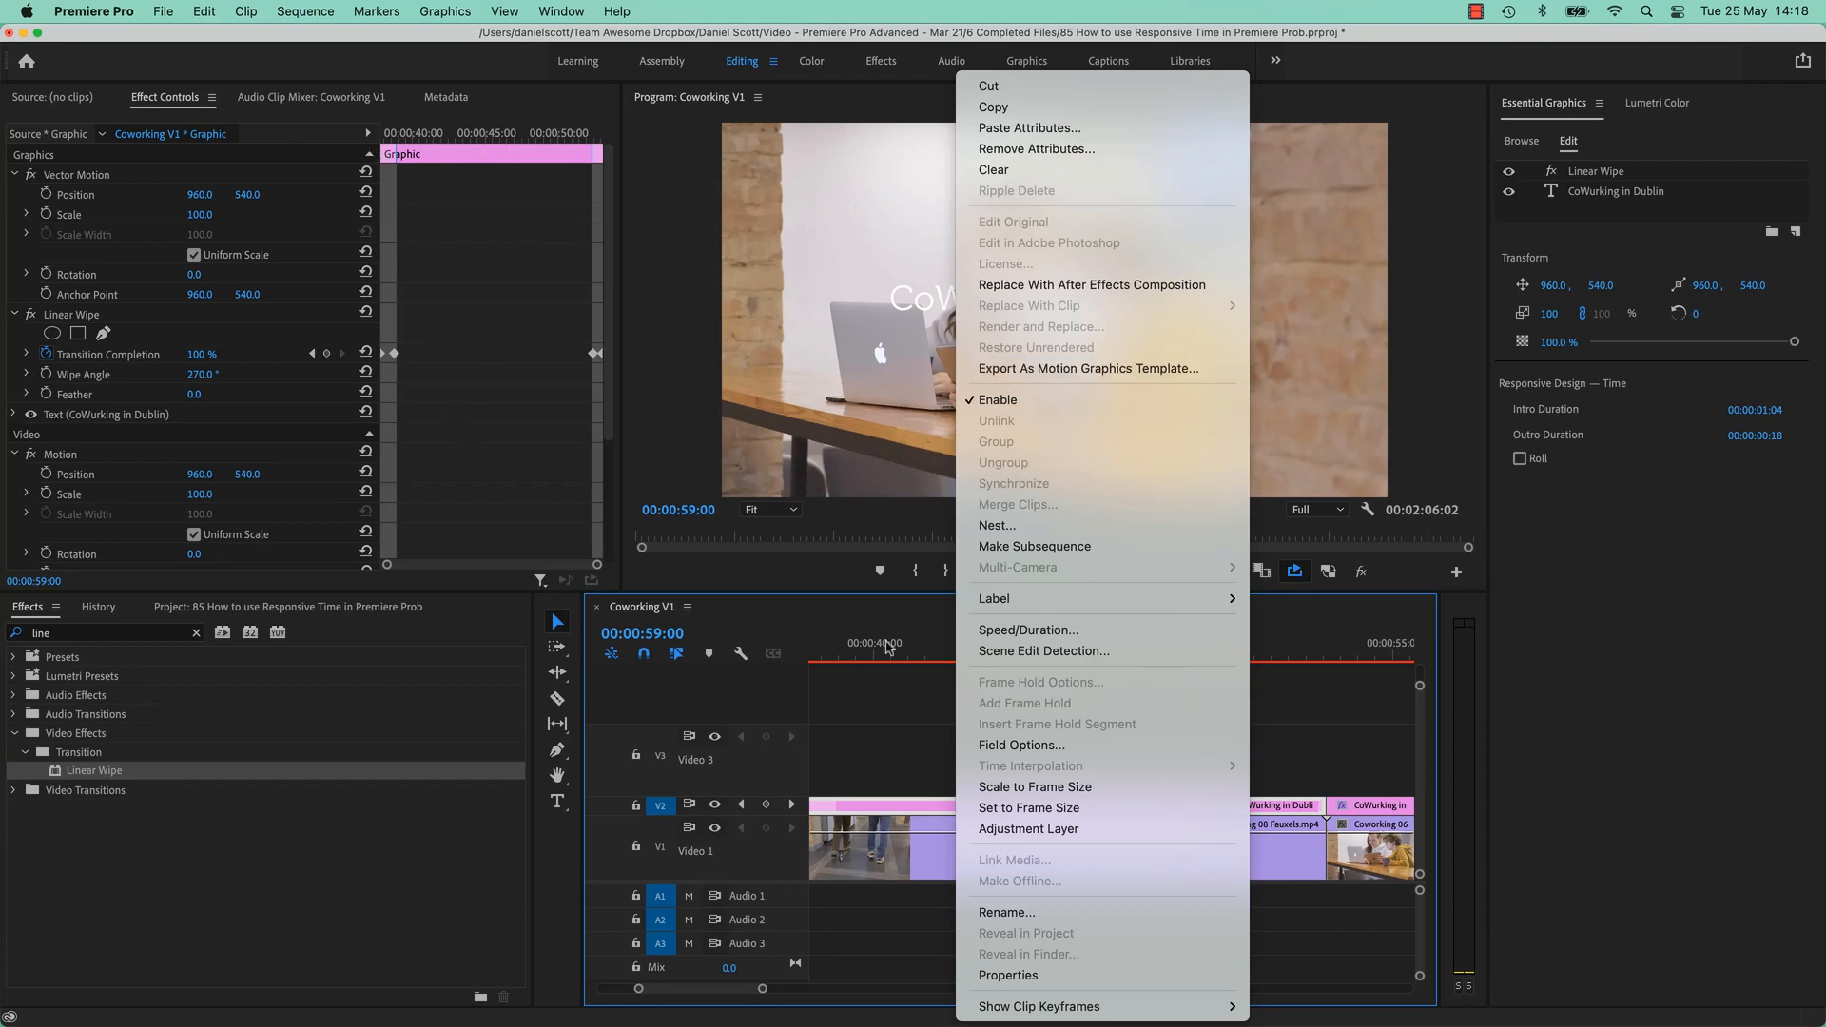
left_click(895, 751)
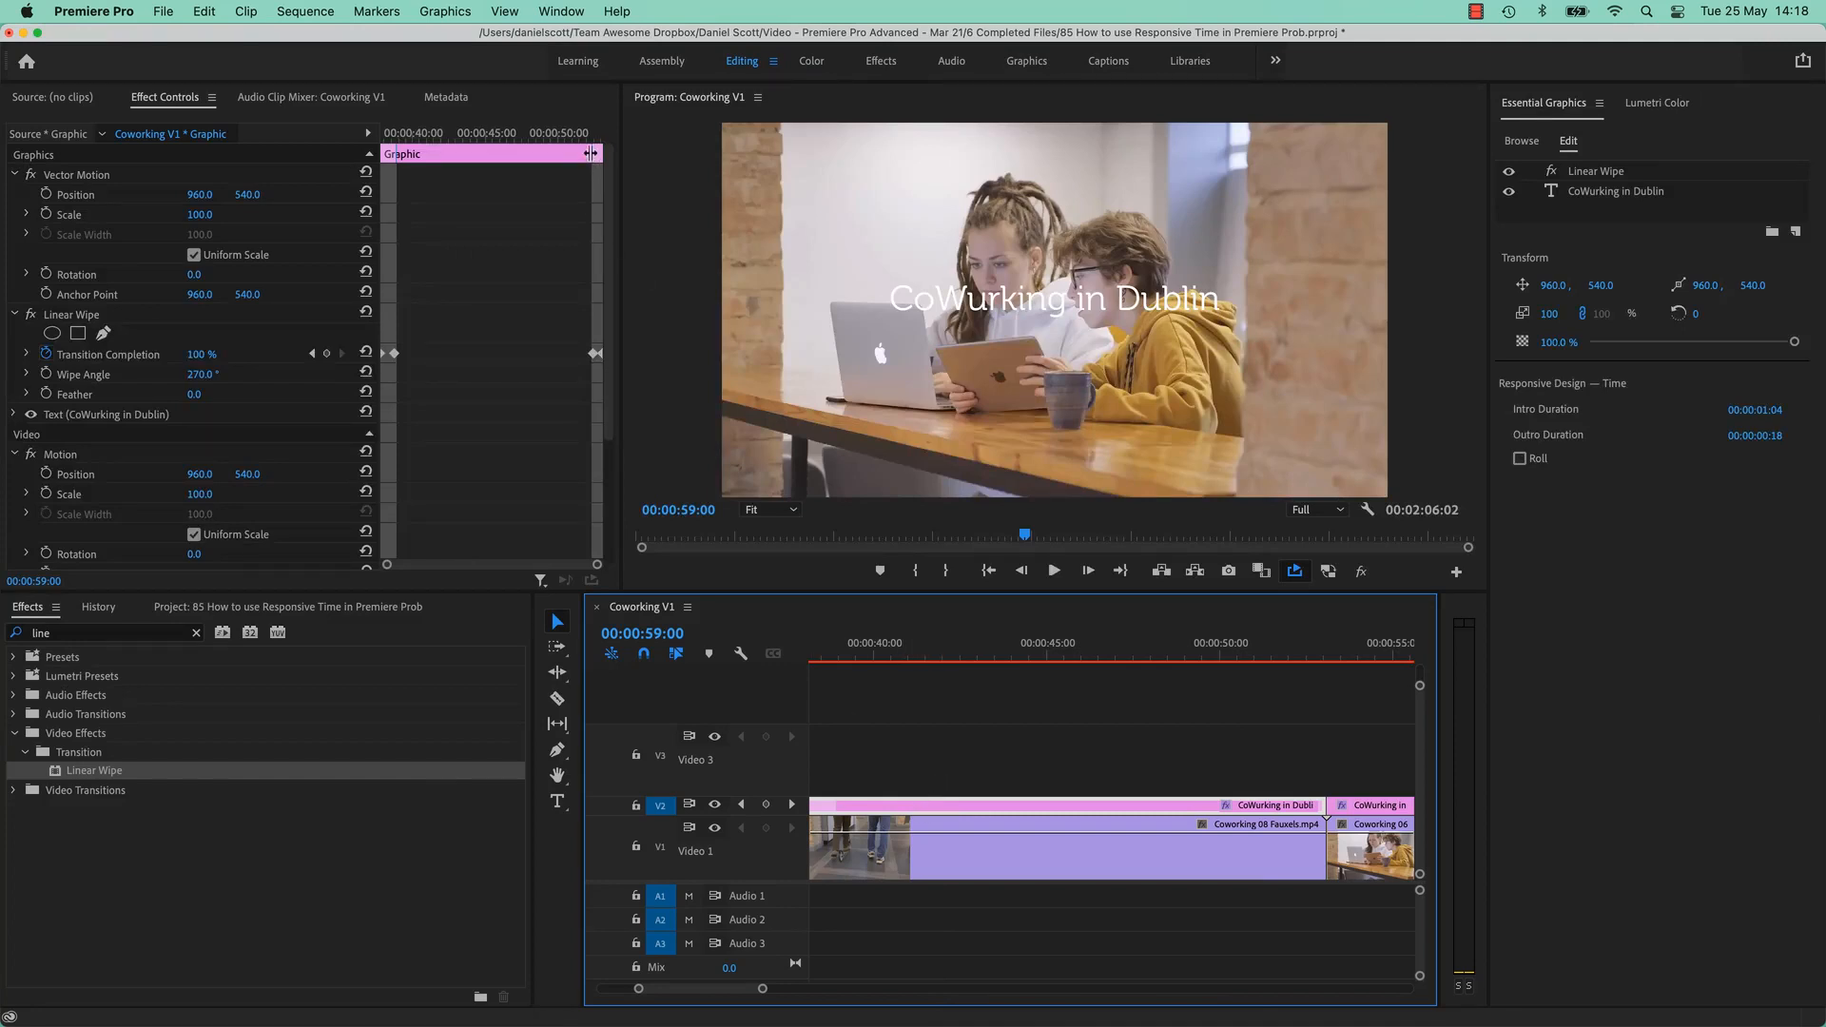
left_click_drag(591, 153, 598, 153)
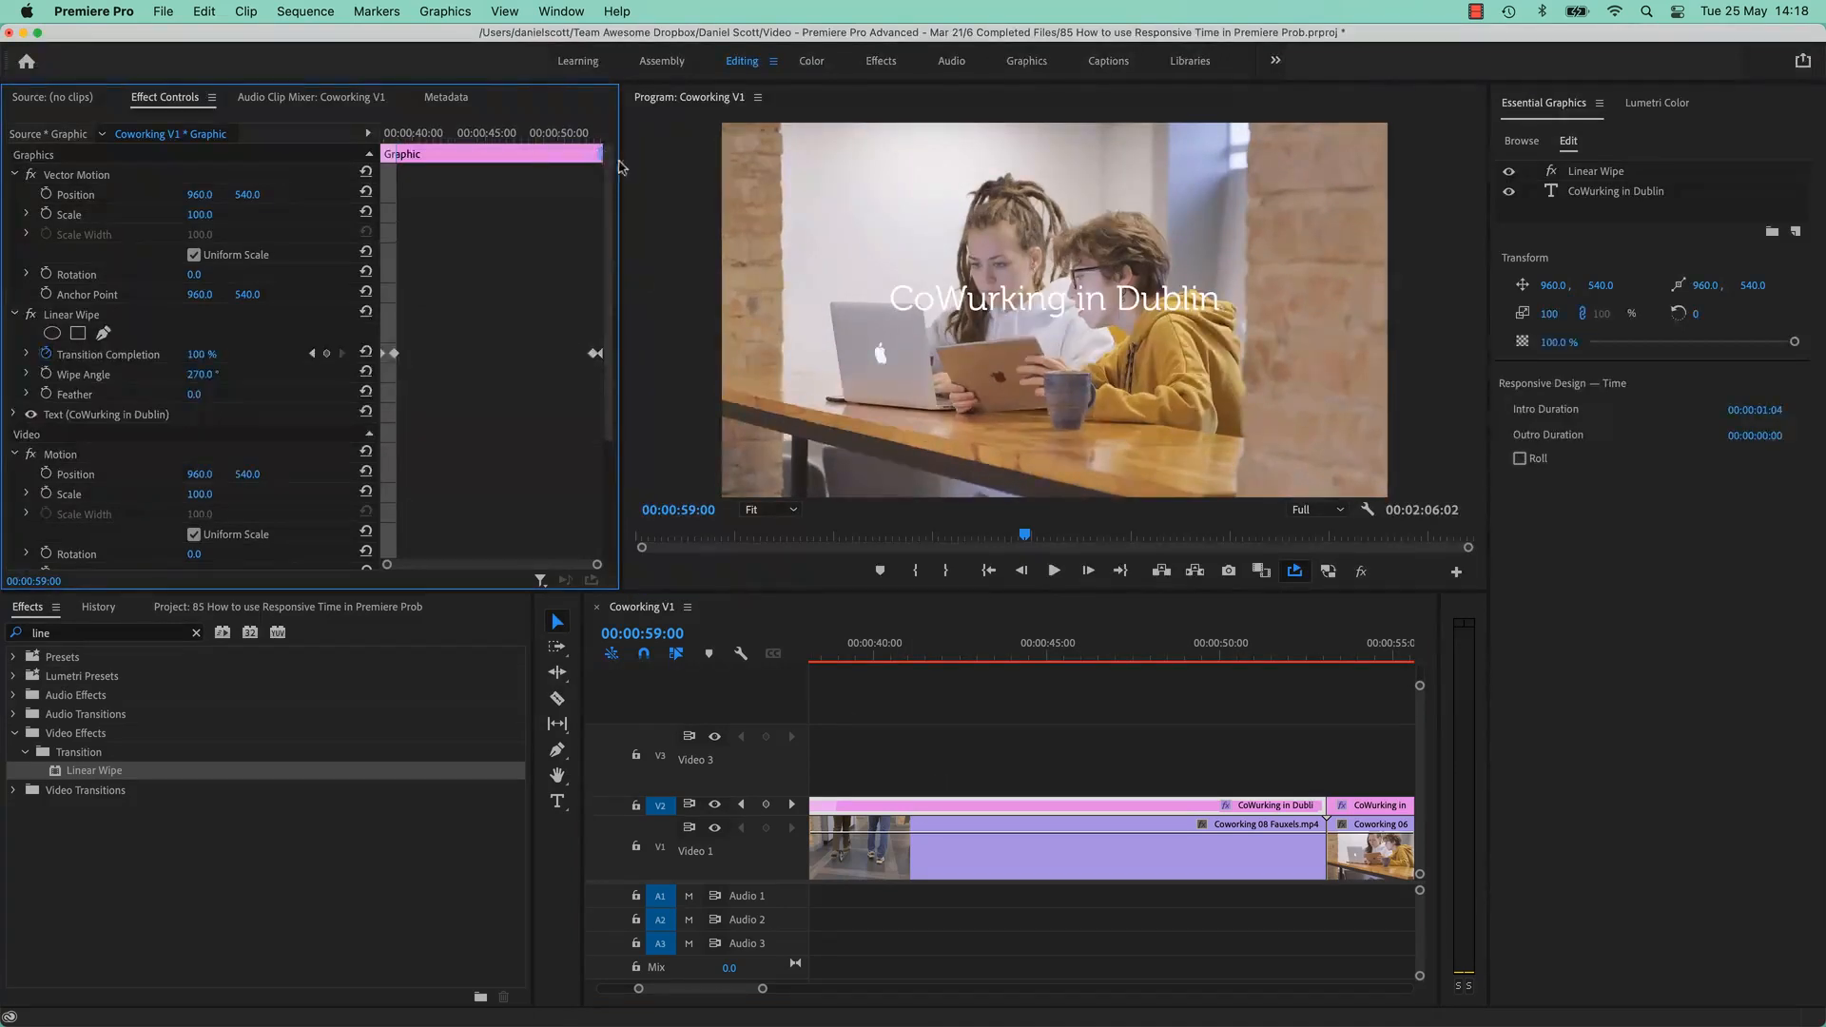
left_click(1062, 795)
left_click(1063, 801)
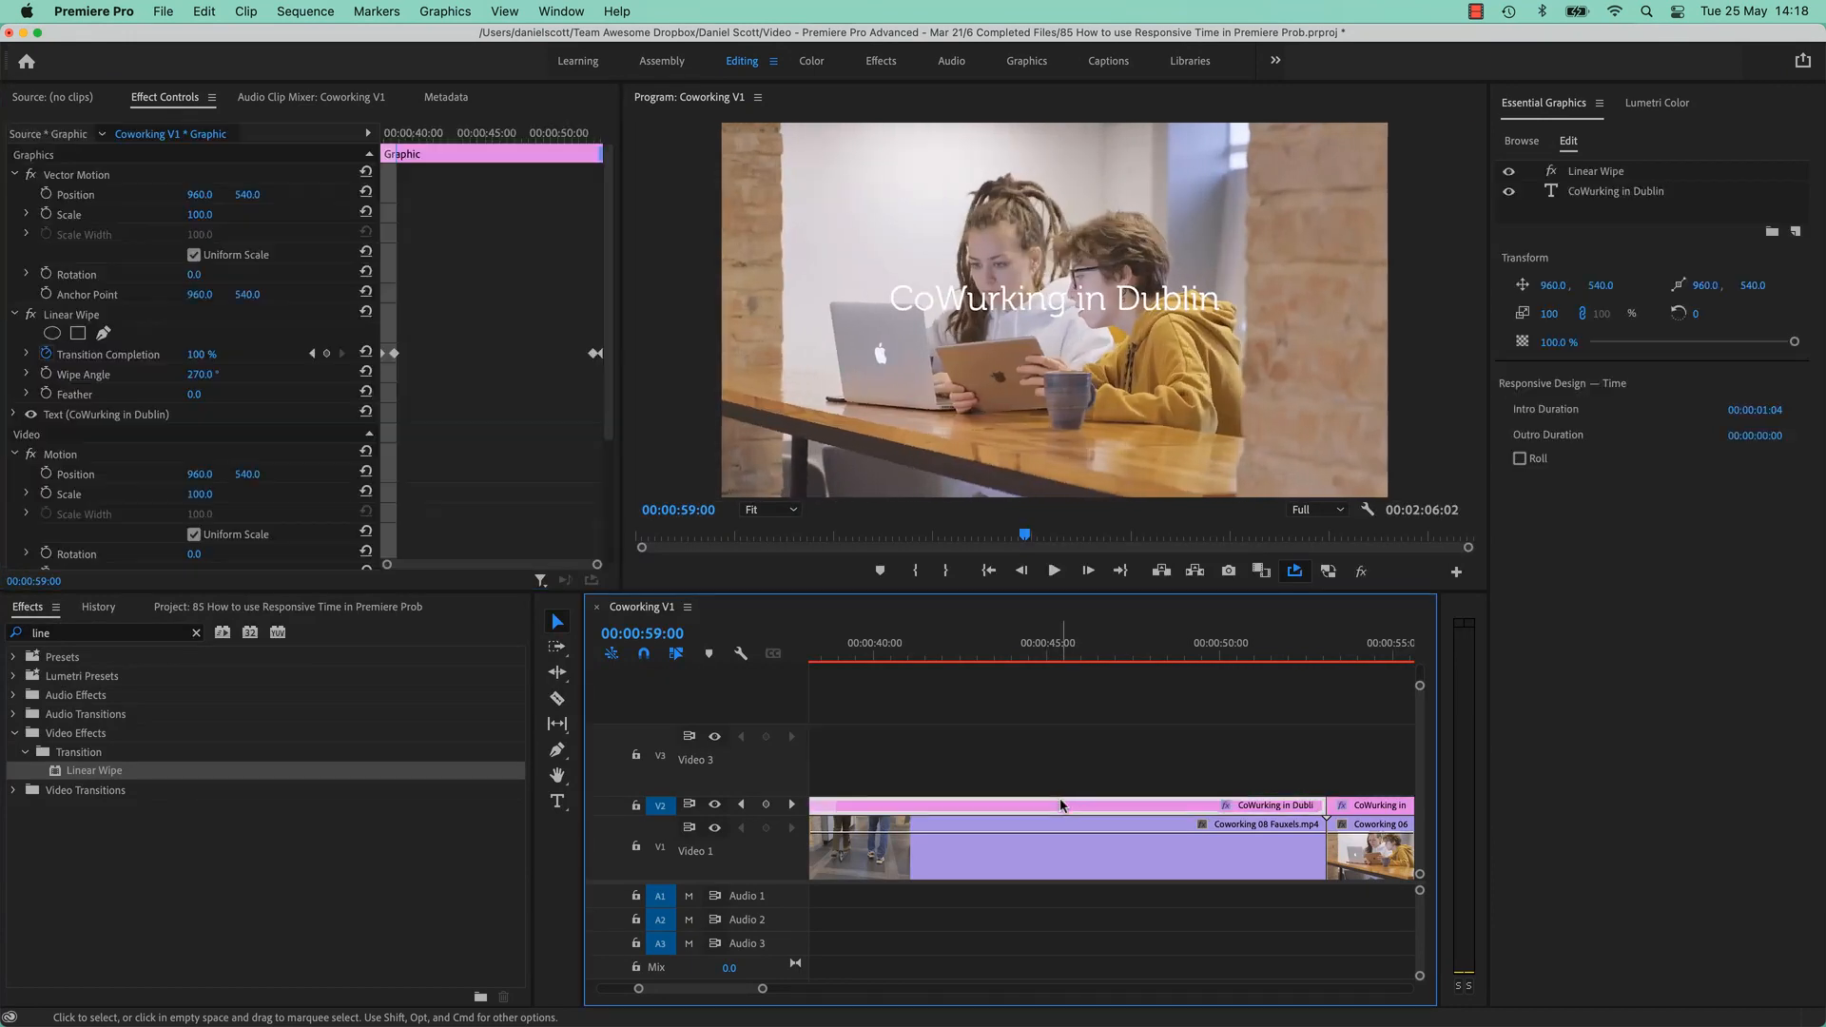